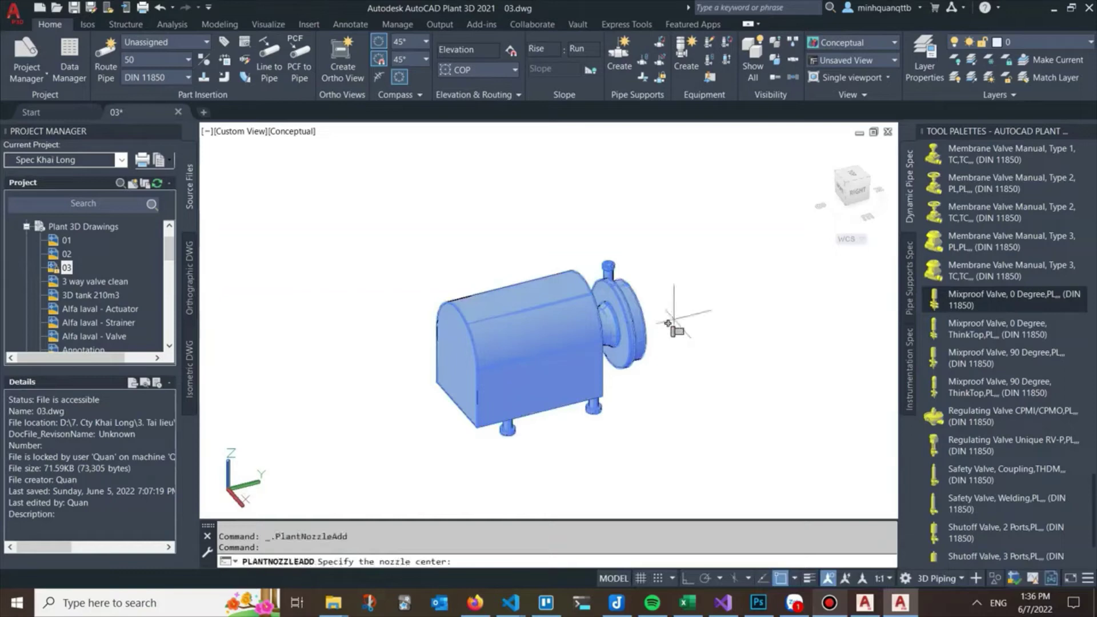
- Add an upward nozzle on the pump's top outlet as a 32 ND THDM DIN METRIC threaded nozzle
scroll(611, 257, up, 5)
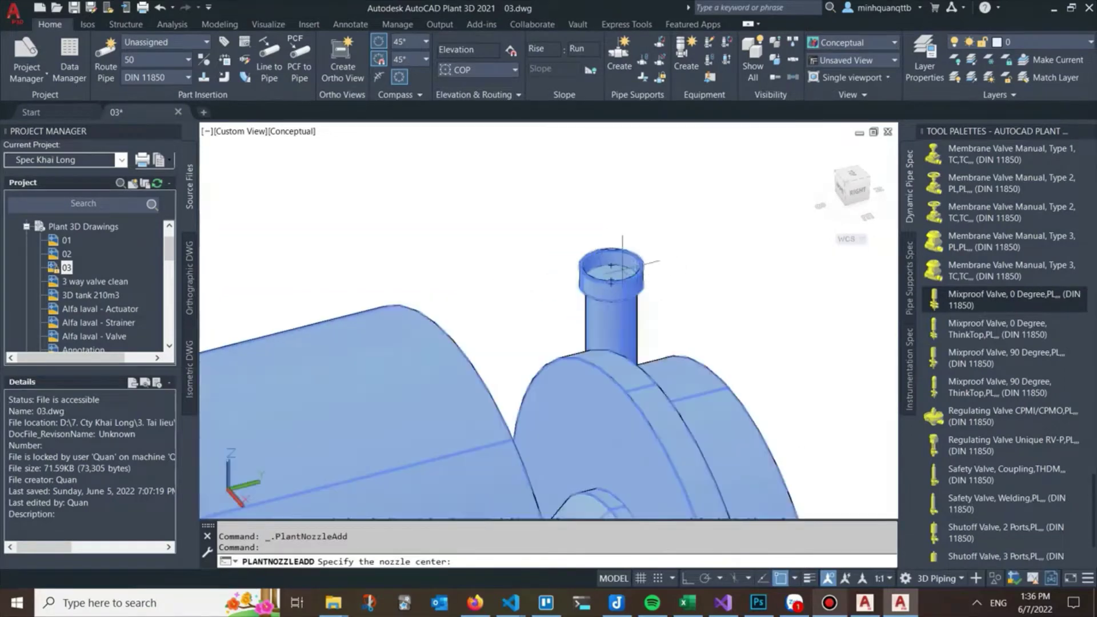
click(611, 265)
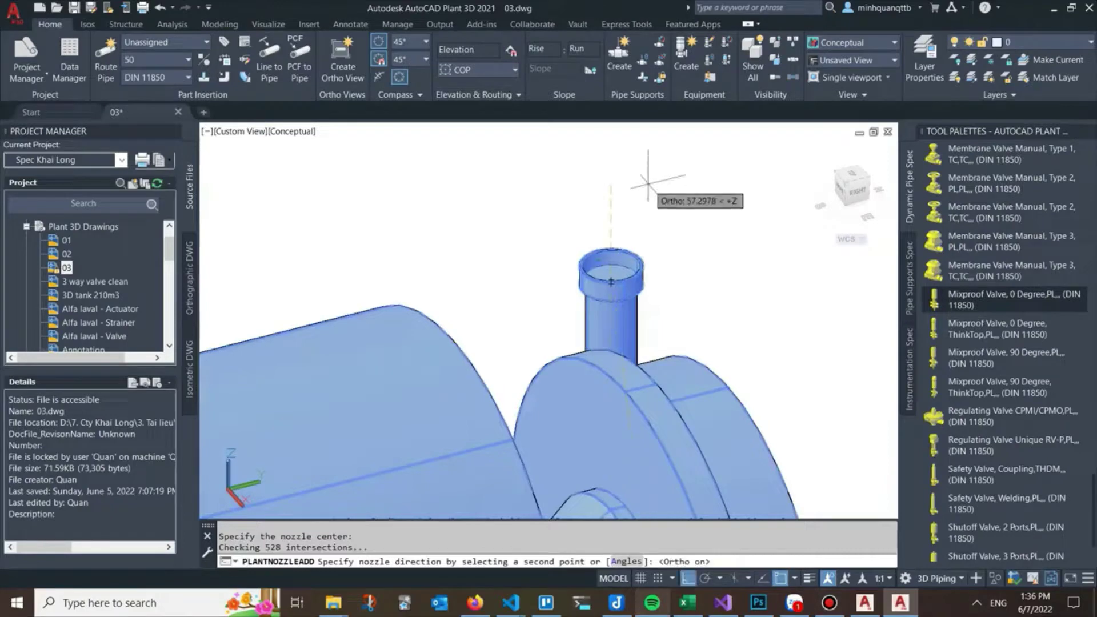
click(648, 189)
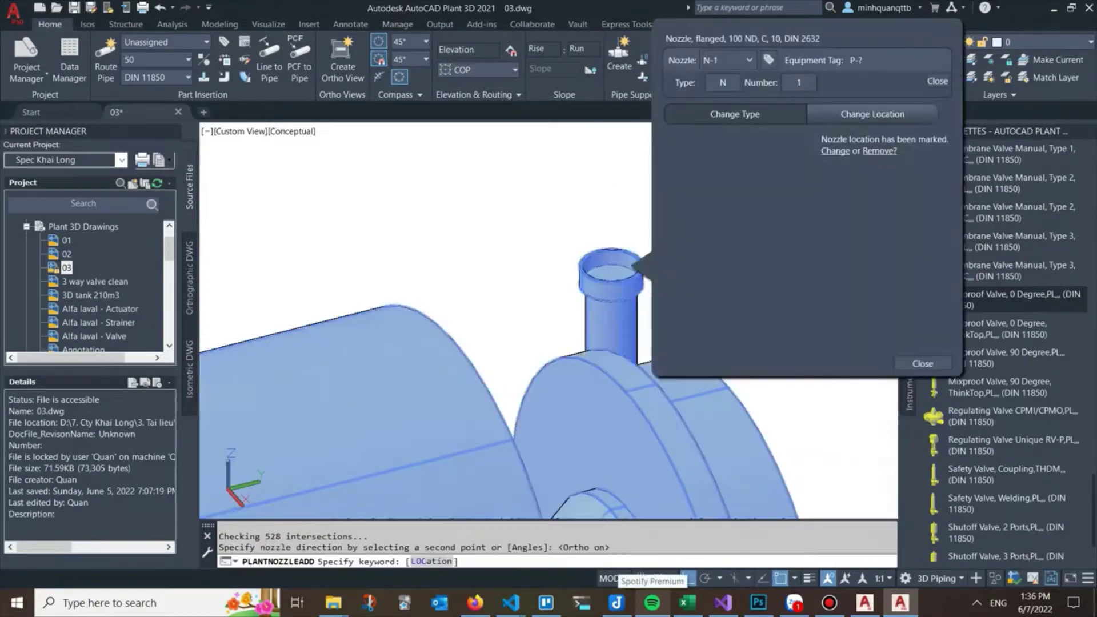
click(735, 114)
click(772, 206)
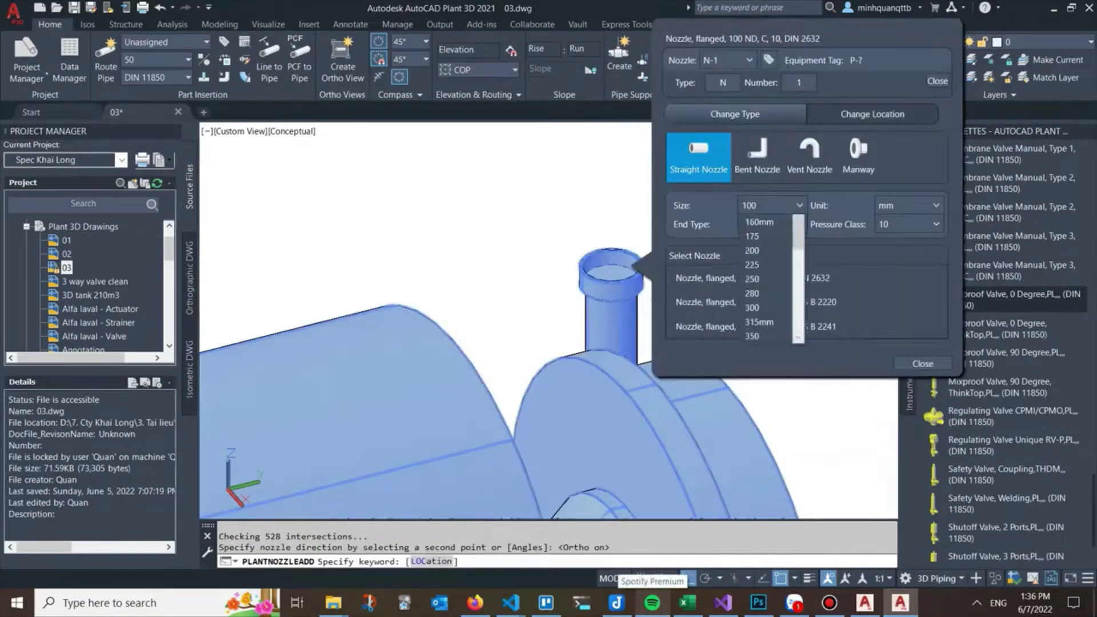
scroll(765, 310, up, 5)
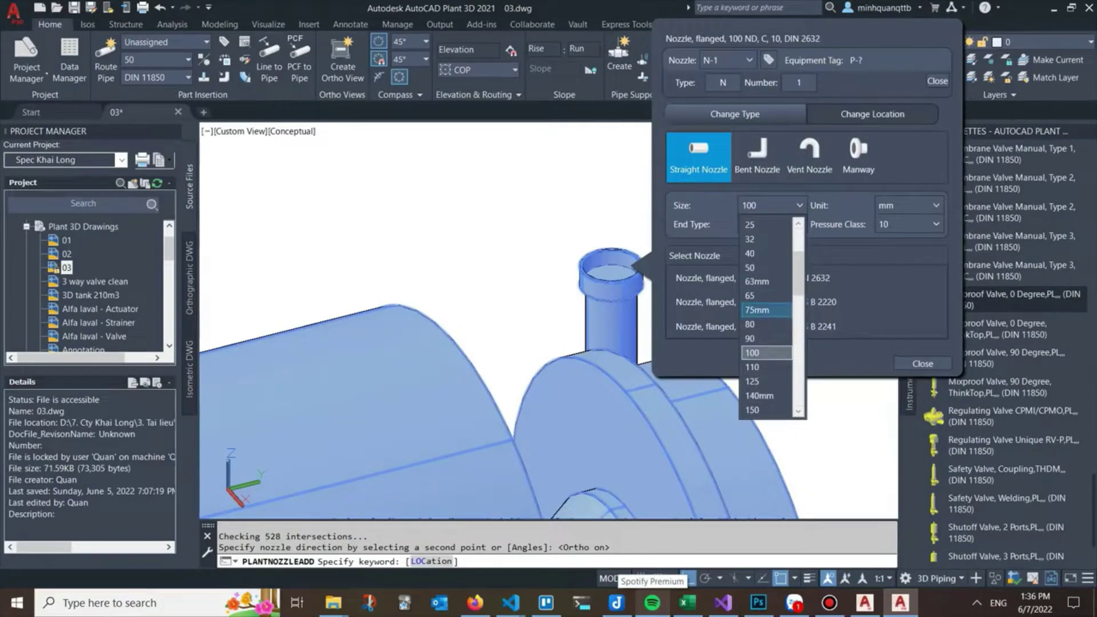
click(754, 239)
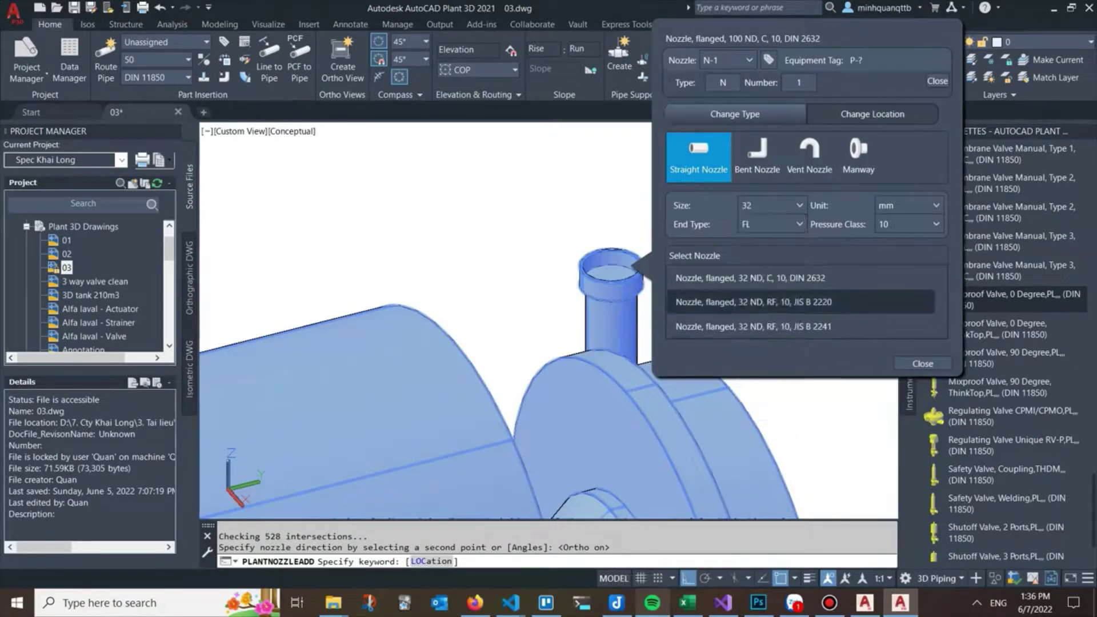
click(774, 224)
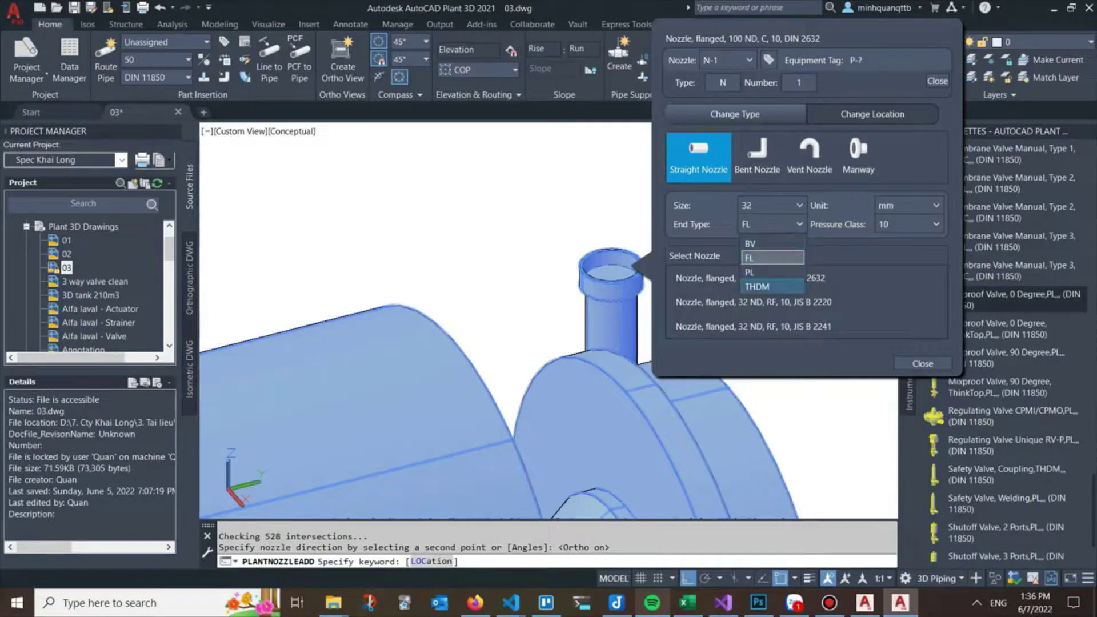
click(758, 286)
click(754, 278)
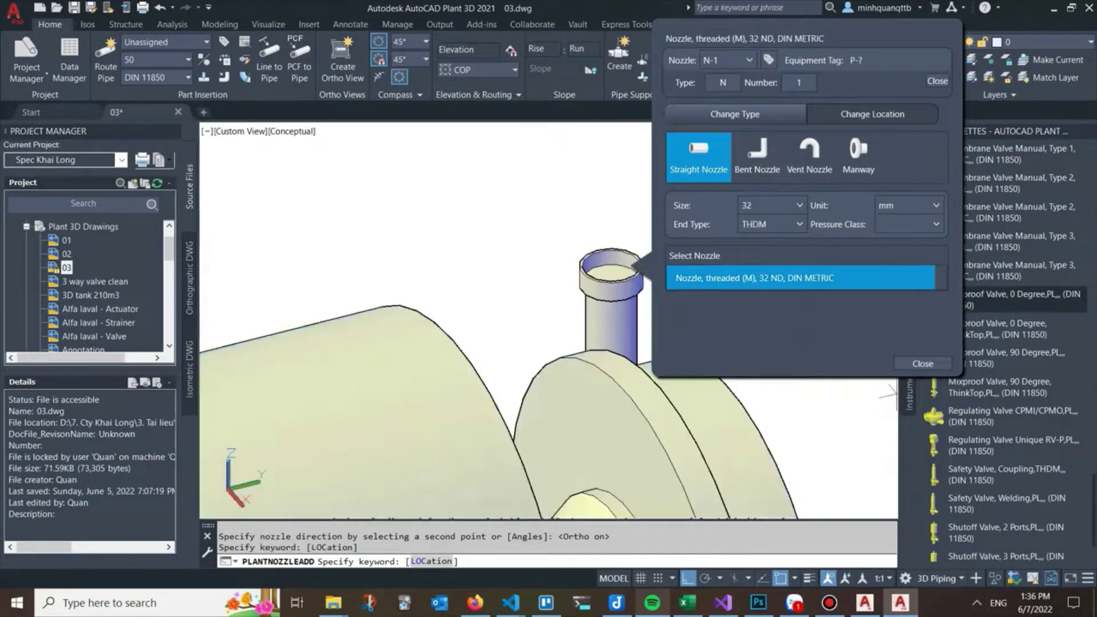
click(923, 364)
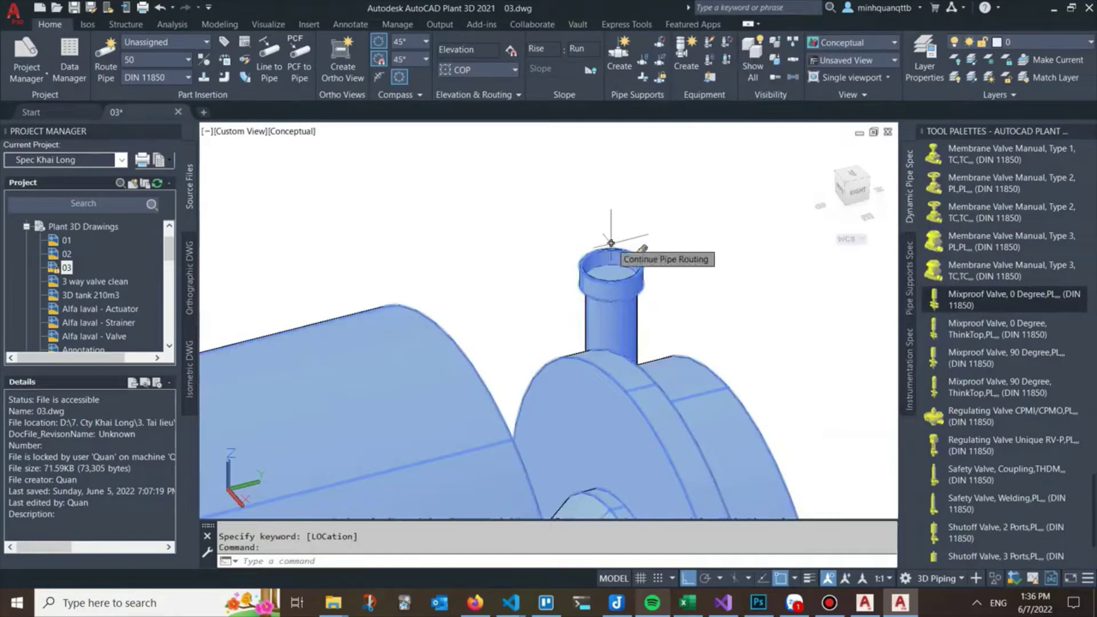
- Route a size 32 pipe up from nozzle N-1, then erase it, keeping the DIN 11850 clamp fitting
click(638, 252)
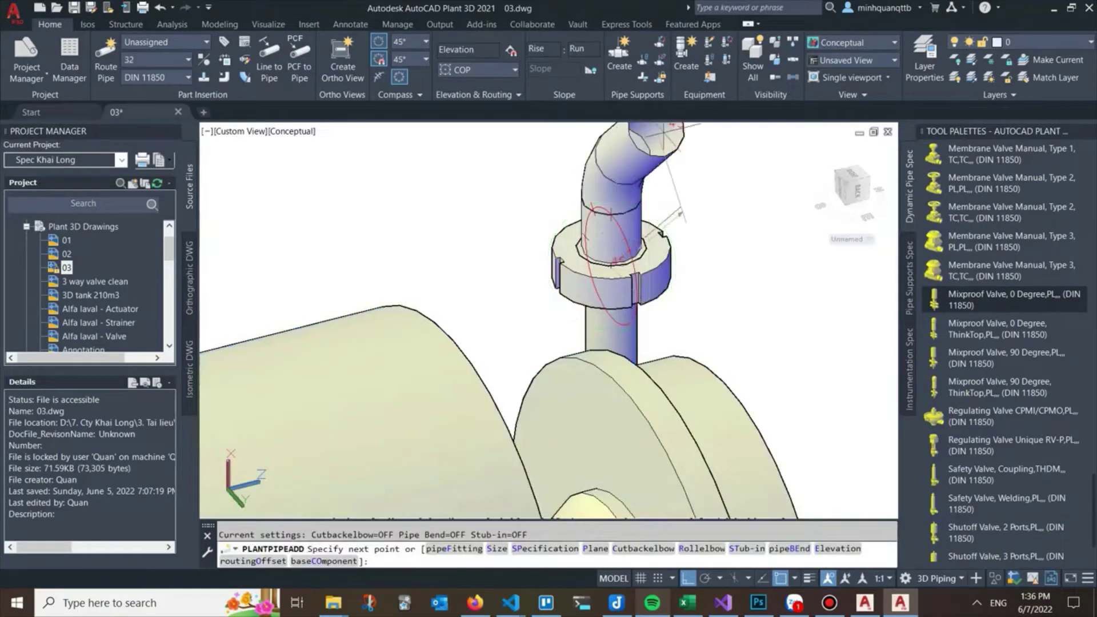
scroll(638, 252, down, 2)
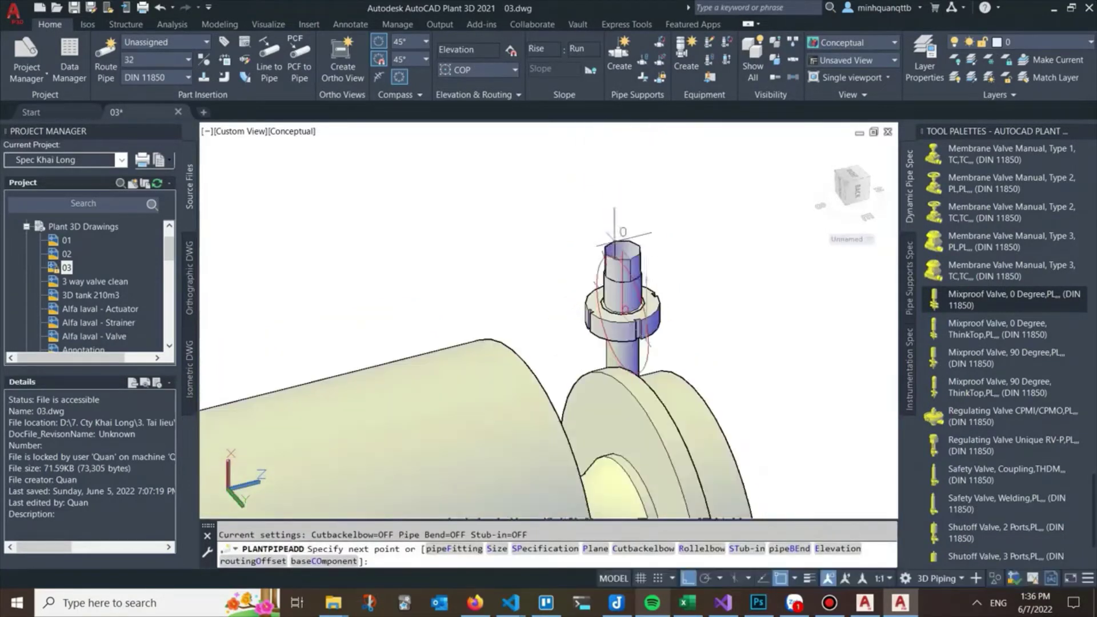
key(Escape)
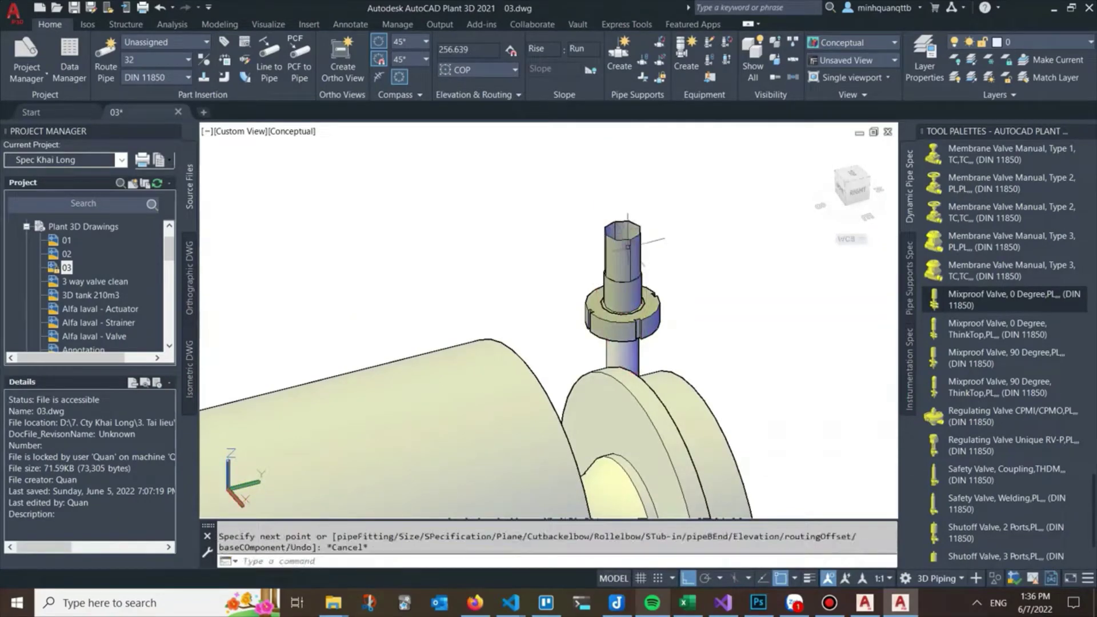
click(627, 244)
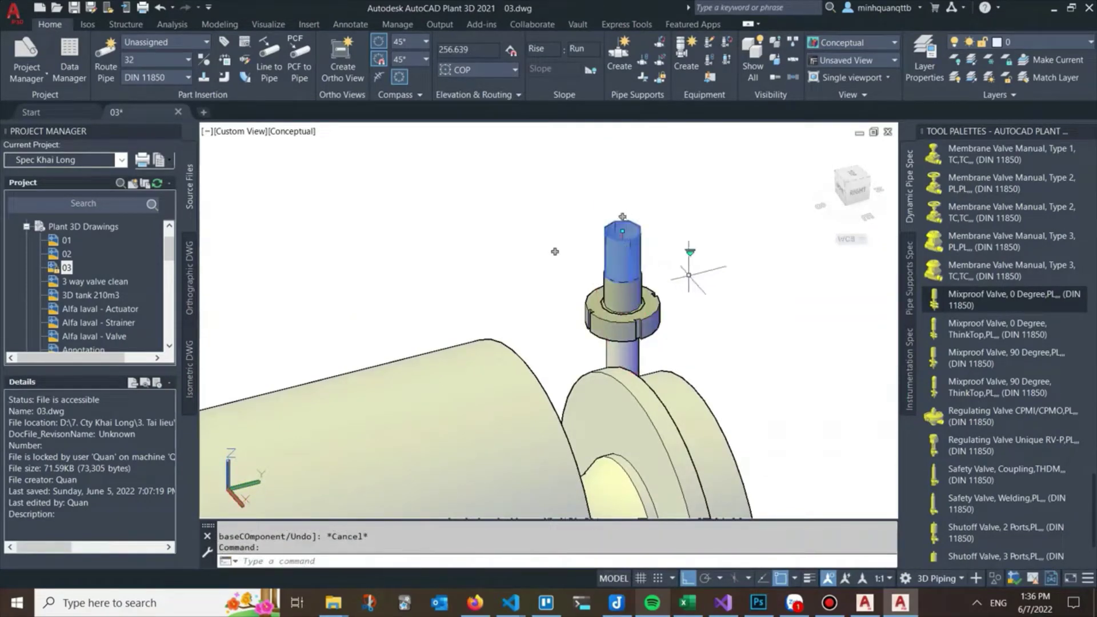
key(Delete)
scroll(1006, 297, up, 3)
scroll(1006, 291, up, 3)
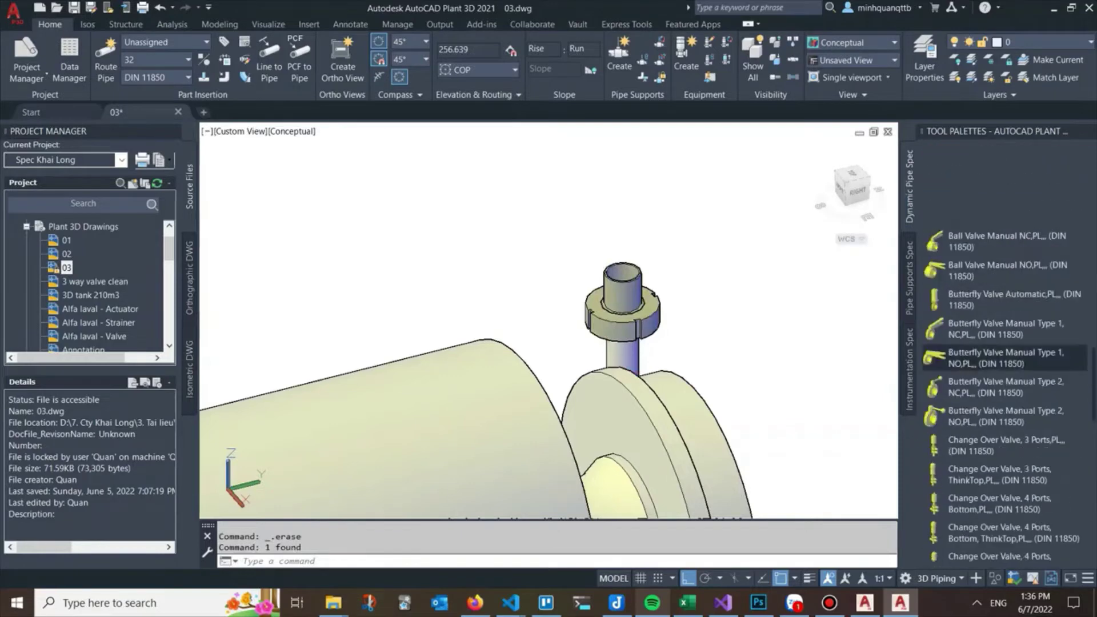
scroll(1006, 285, up, 3)
scroll(1006, 280, up, 3)
scroll(1006, 343, up, 3)
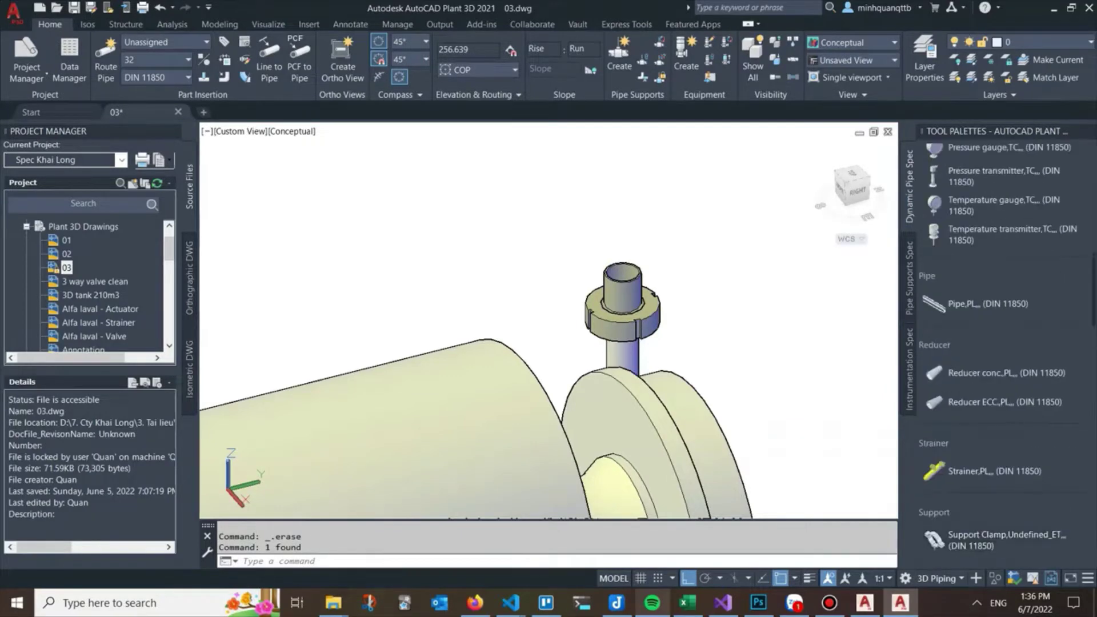
- Insert a concentric reducer on the clamp fitting at its default rotation
click(977, 373)
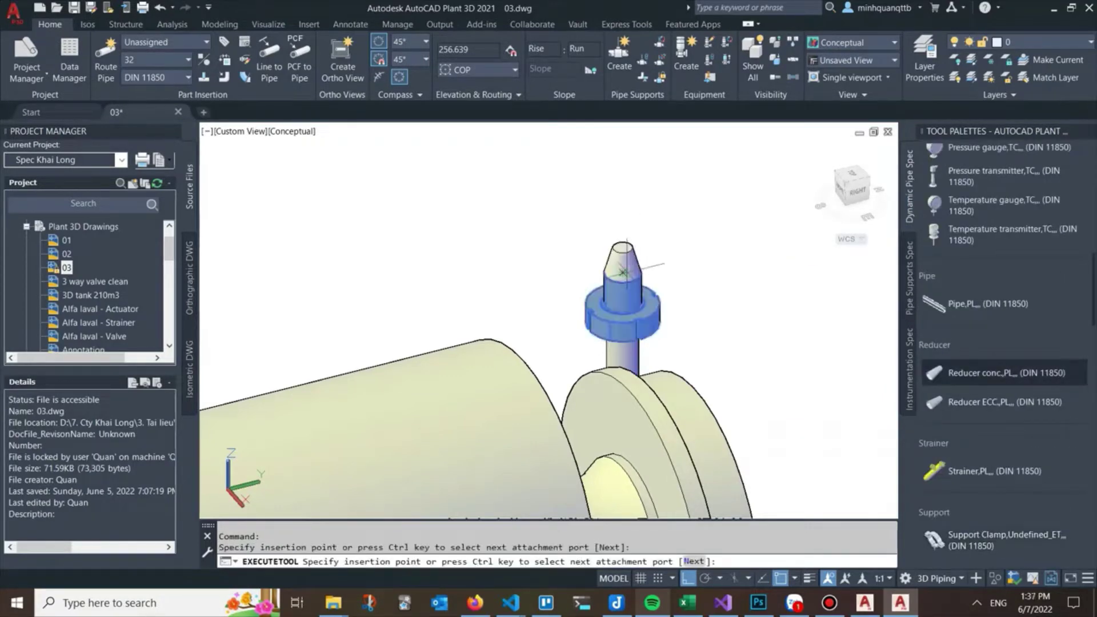
click(624, 273)
key(Return)
key(Escape)
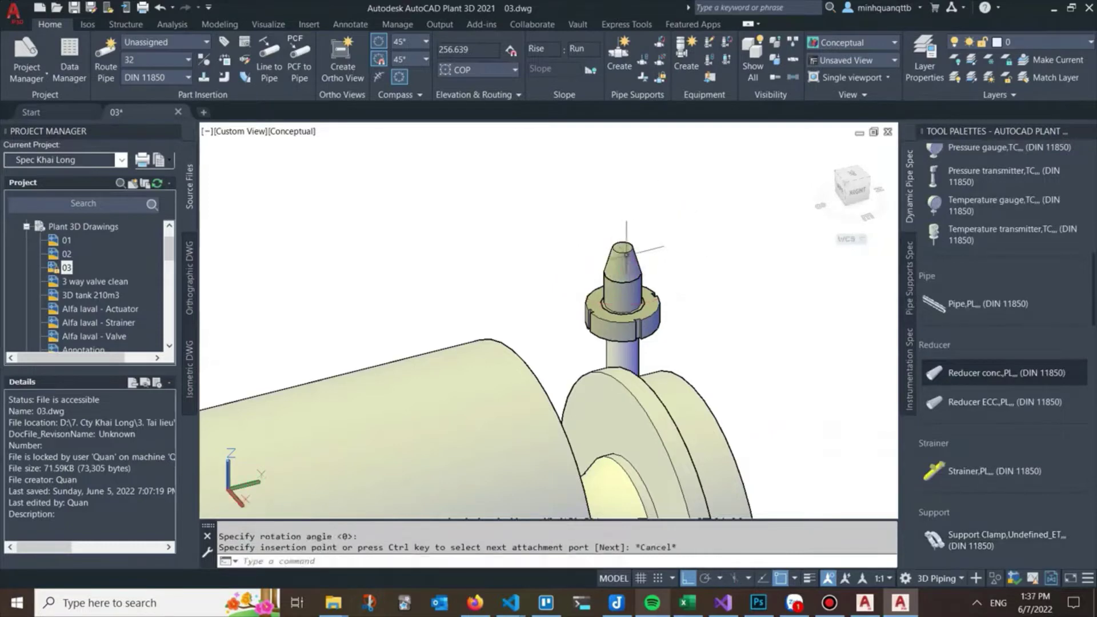
- Substitute the reducer with the 40x32 reducer size
click(623, 242)
click(609, 281)
mouse_move(708, 320)
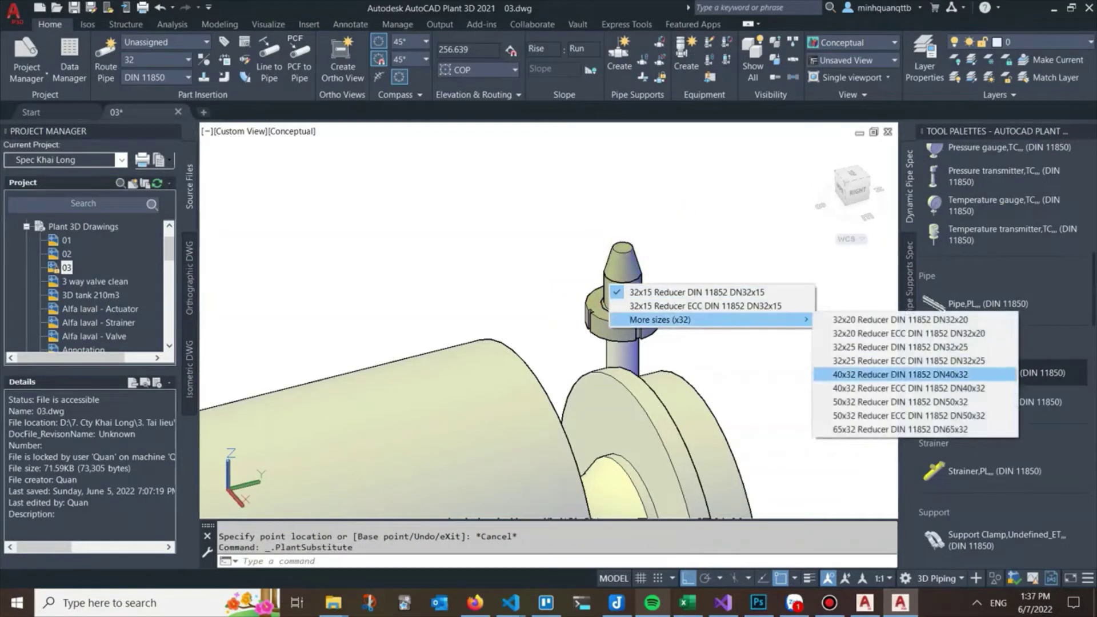
click(914, 374)
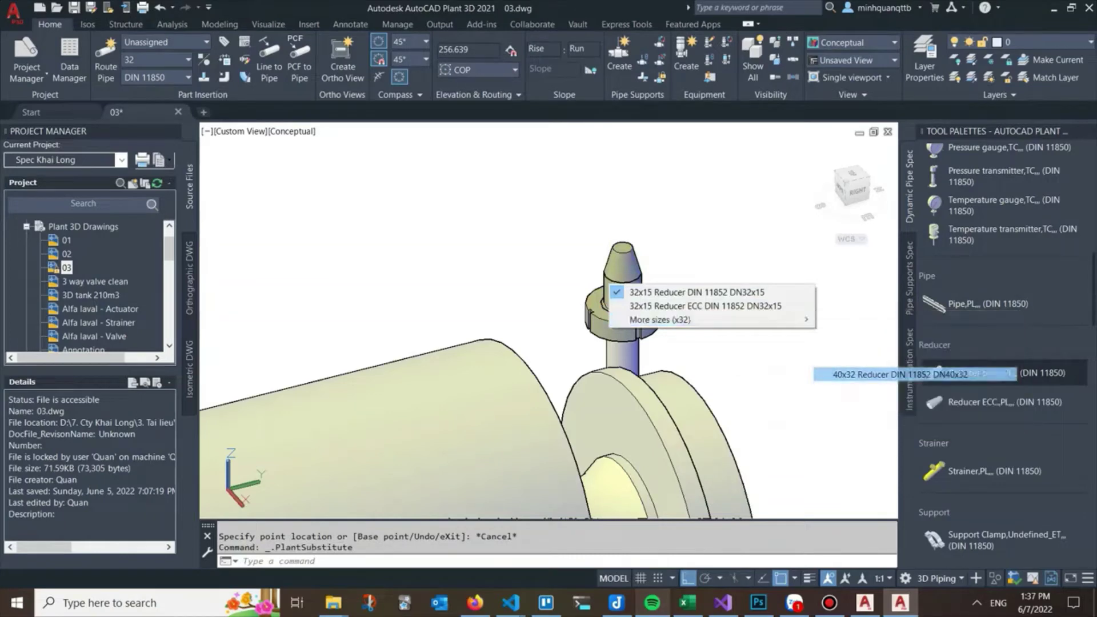
click(644, 245)
click(631, 257)
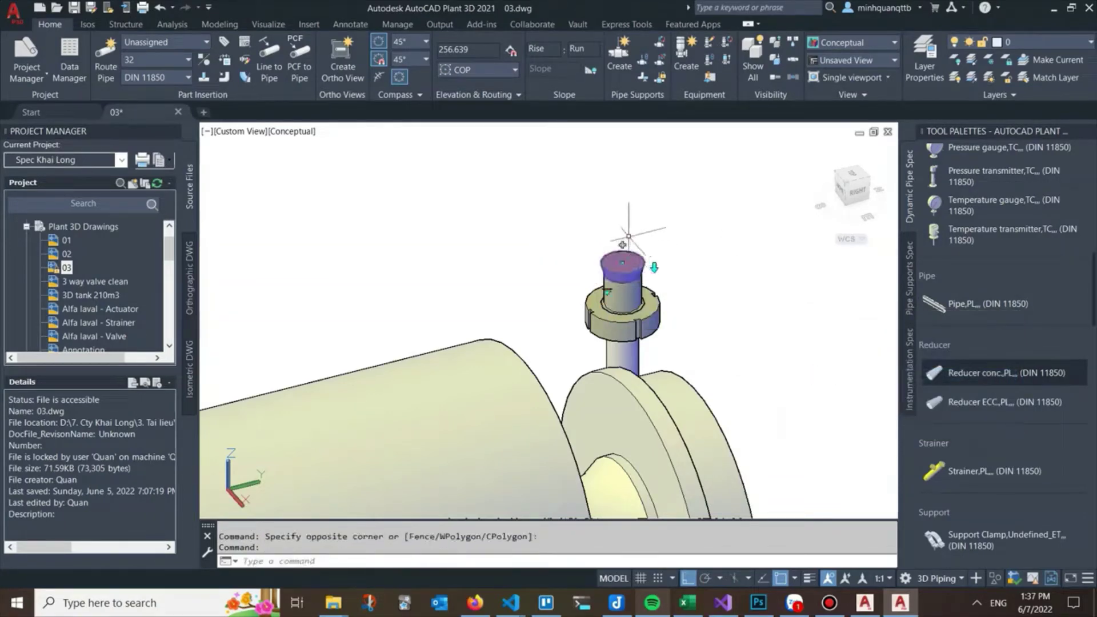
- Route a vertical size 40 pipe up from the reducer's open end
click(623, 245)
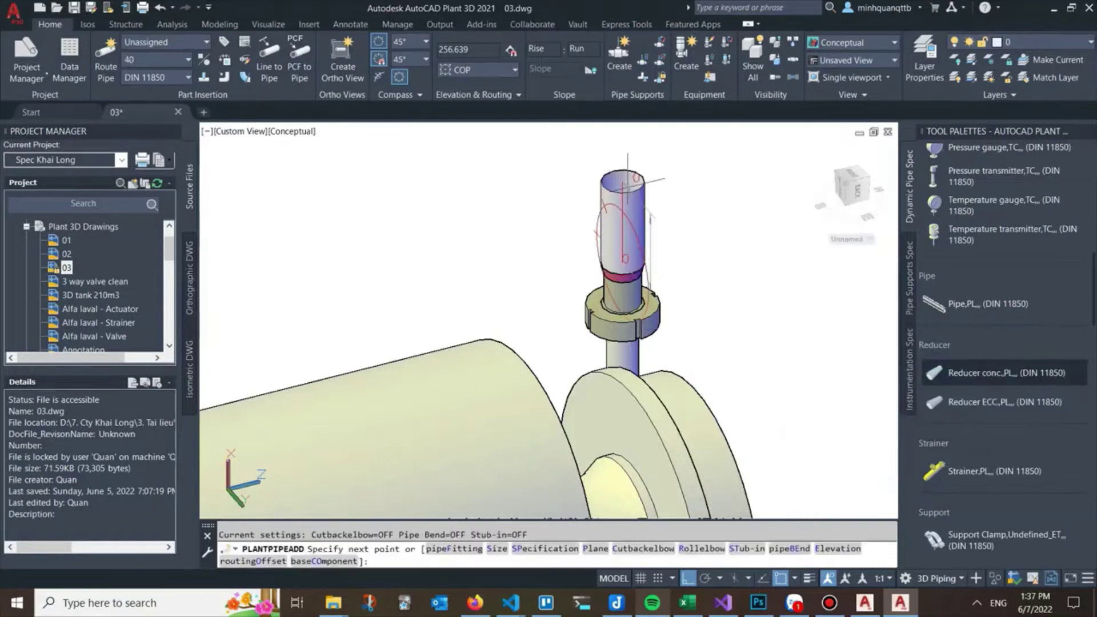
shift+middle_drag(606, 189, 630, 168)
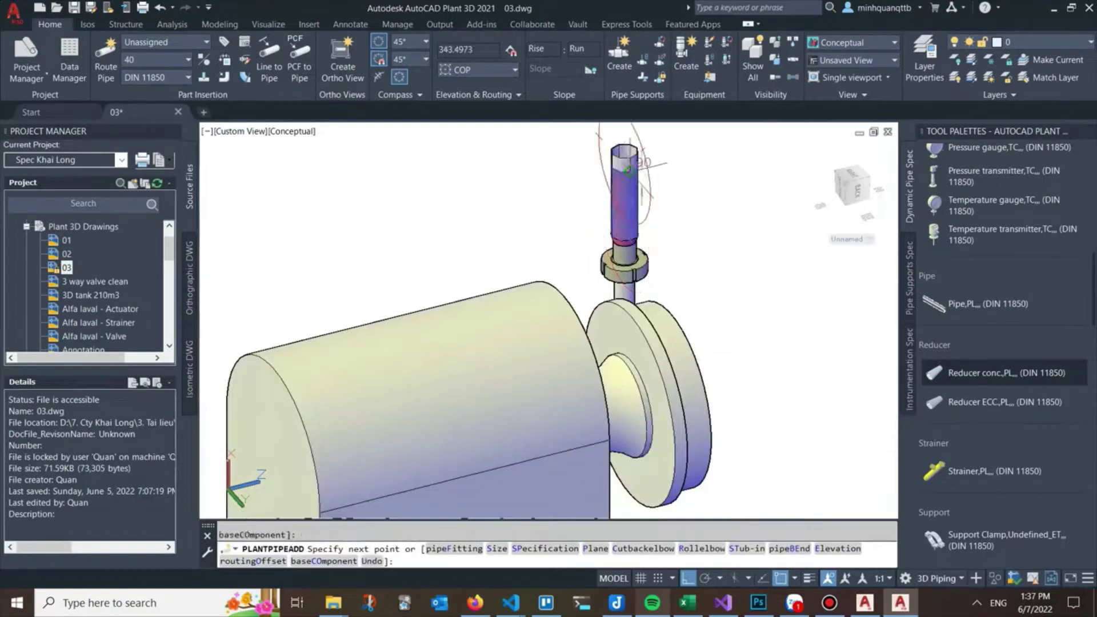
key(Escape)
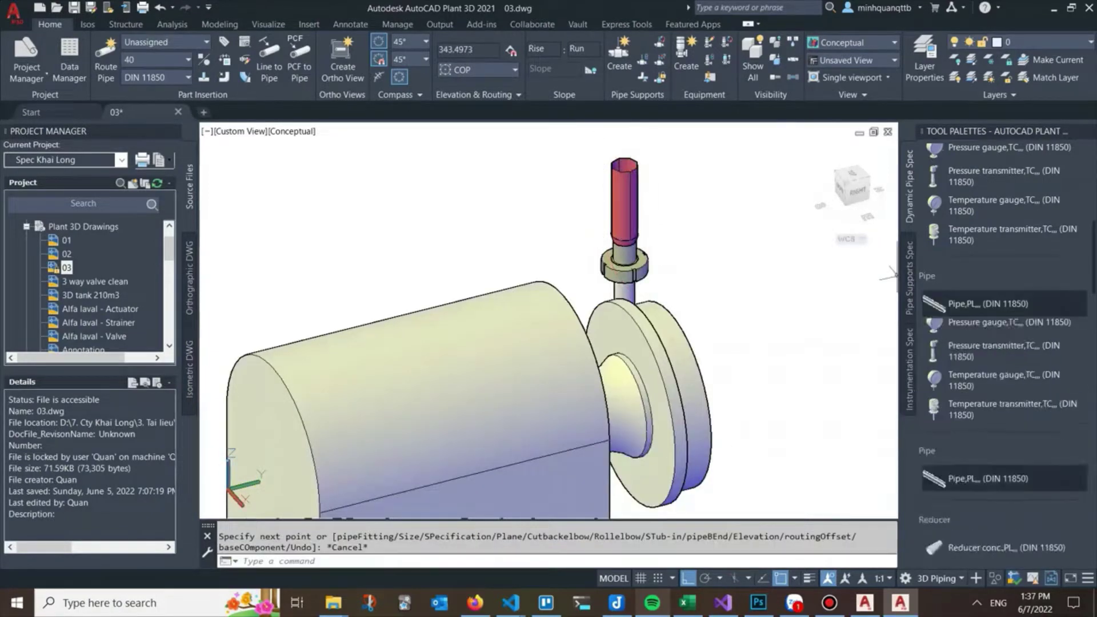
scroll(1000, 343, down, 3)
scroll(1000, 343, down, 3)
scroll(1000, 343, up, 5)
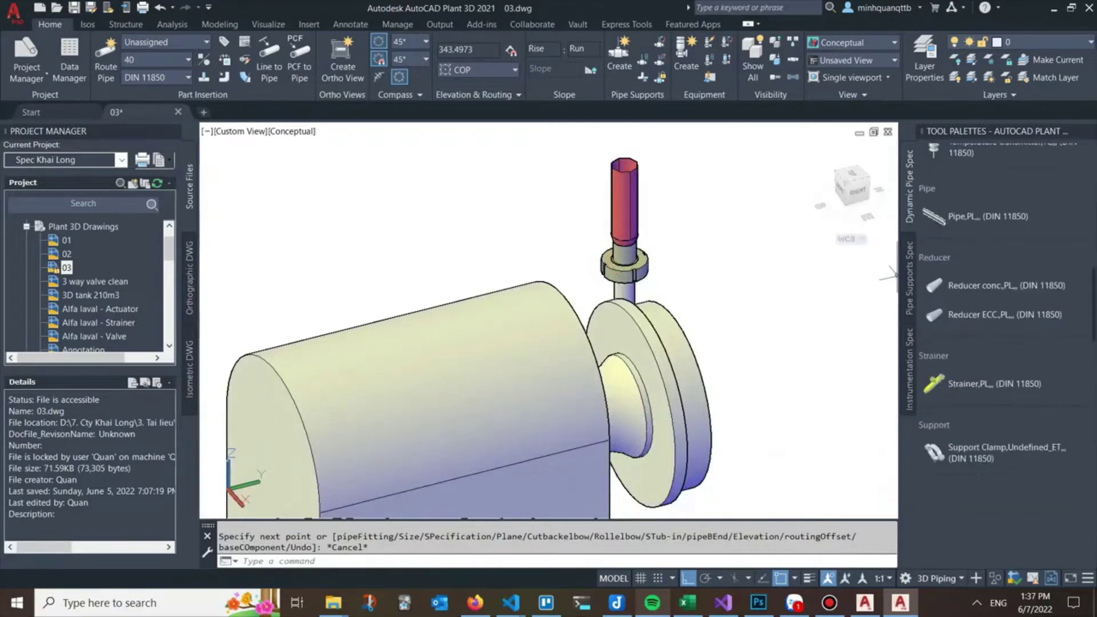
- Insert a tee on top of the vertical pipe, rotated 180°
click(972, 522)
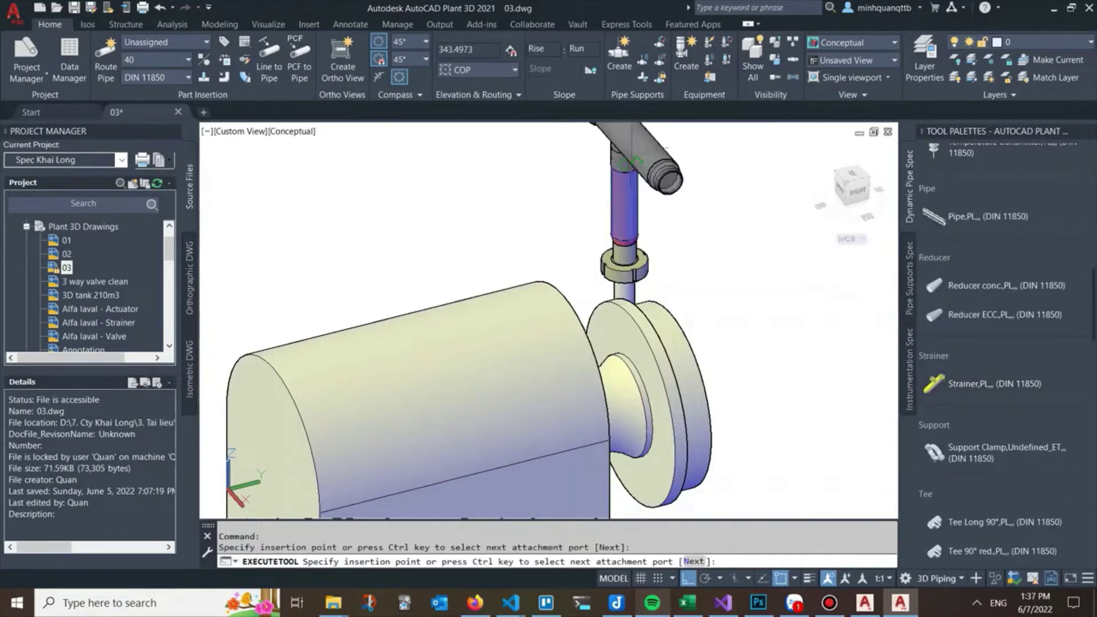
click(625, 160)
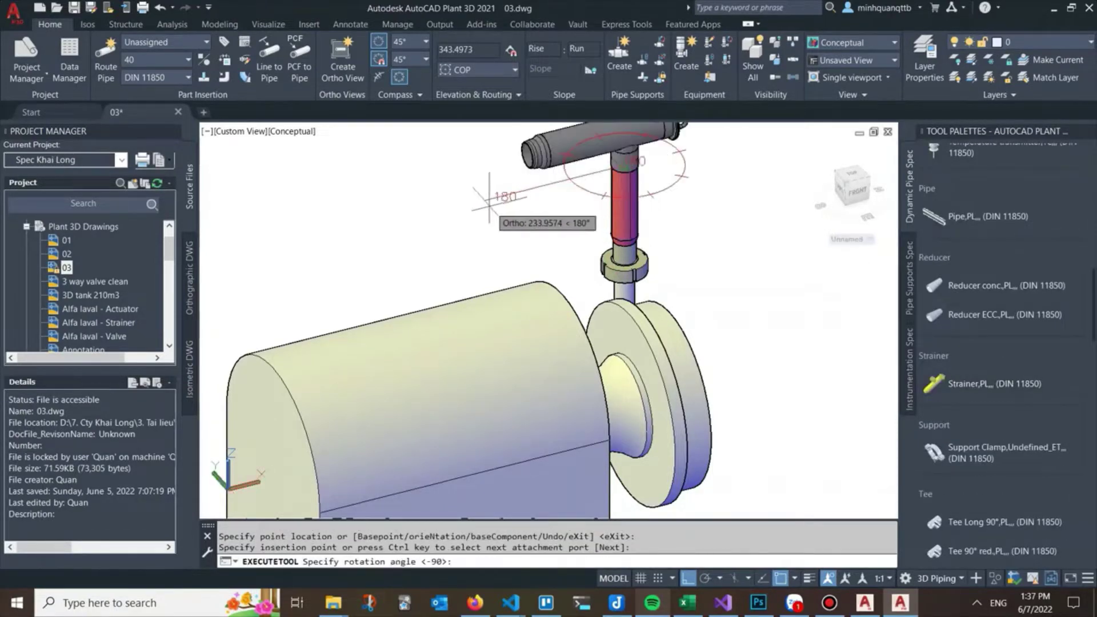
click(486, 191)
key(Escape)
scroll(1001, 343, up, 5)
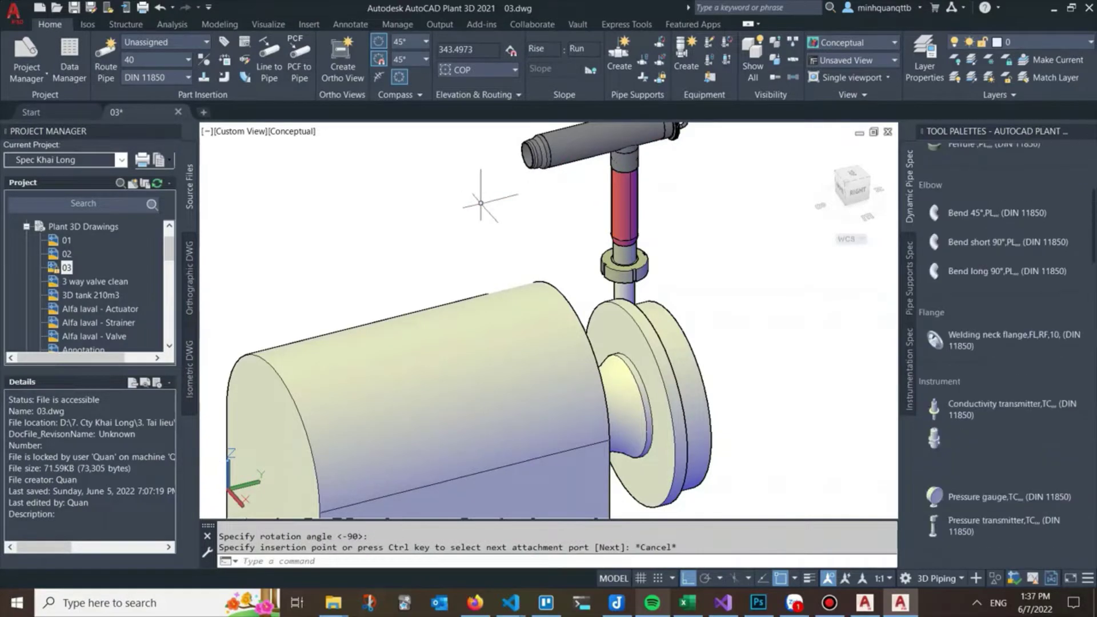
scroll(1000, 343, up, 3)
scroll(628, 194, down, 3)
scroll(627, 194, up, 3)
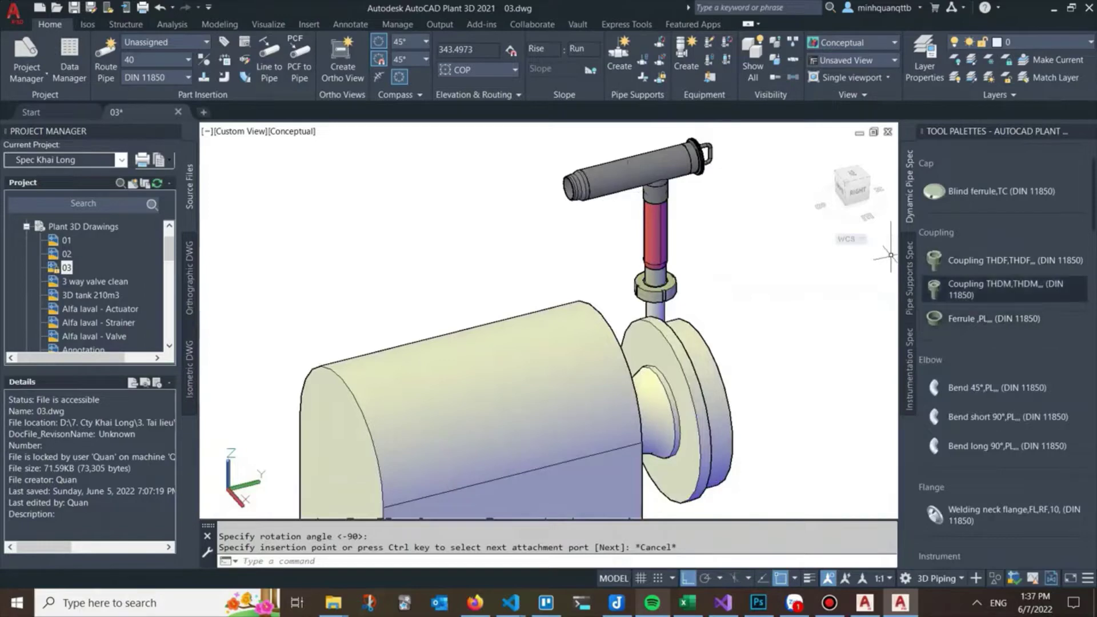
click(1006, 289)
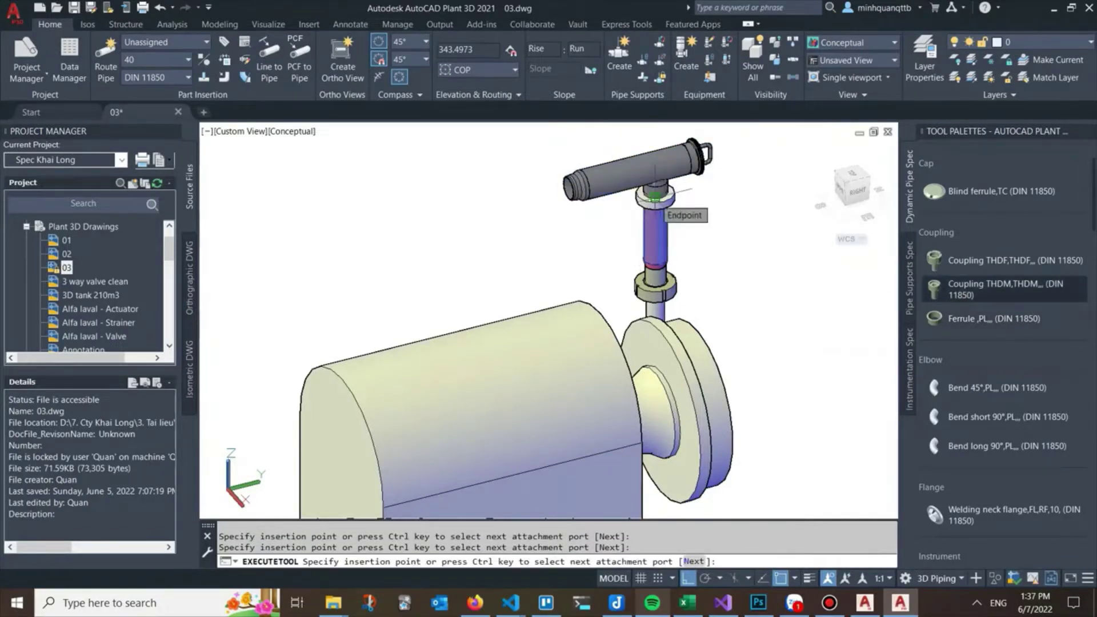
- Cancel the coupling and fit a DIN 11850 ferrule on the tee's open end
click(655, 198)
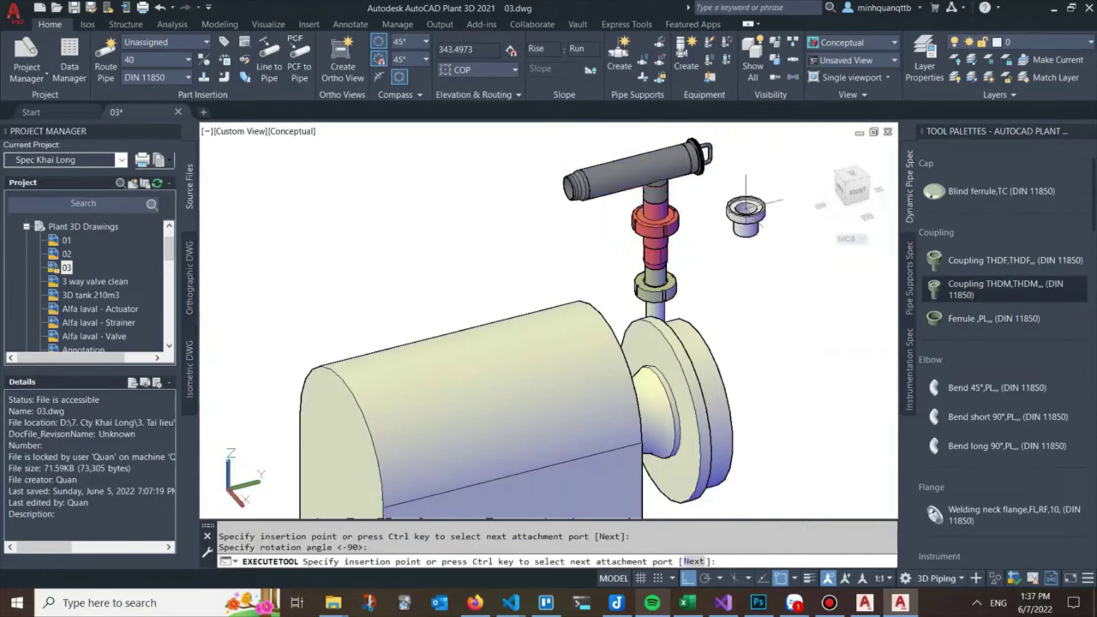
key(Escape)
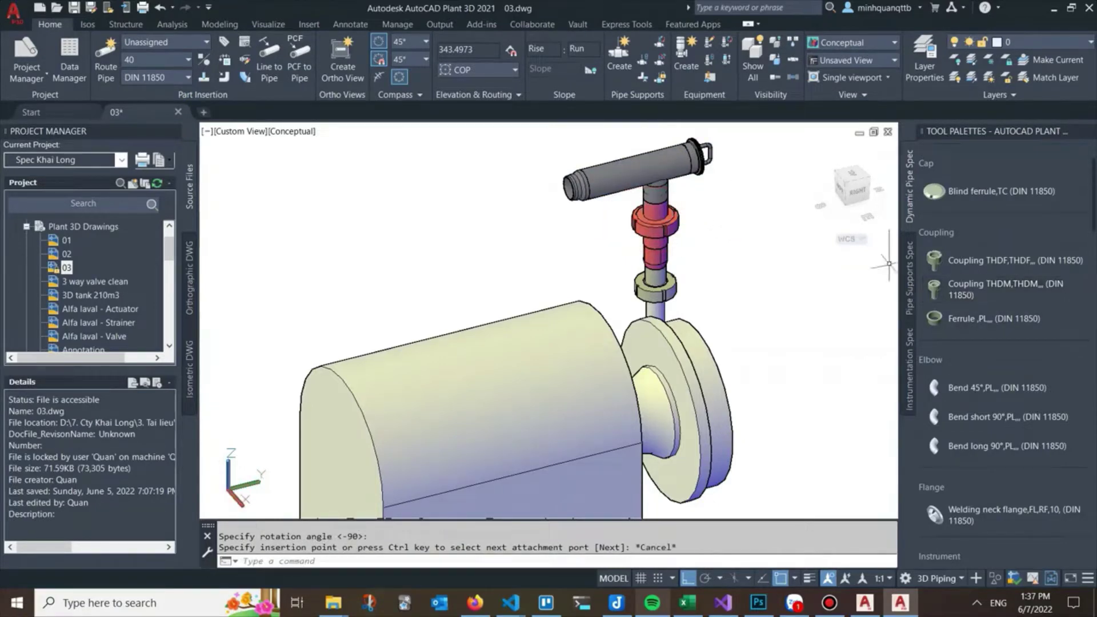
click(994, 319)
click(569, 187)
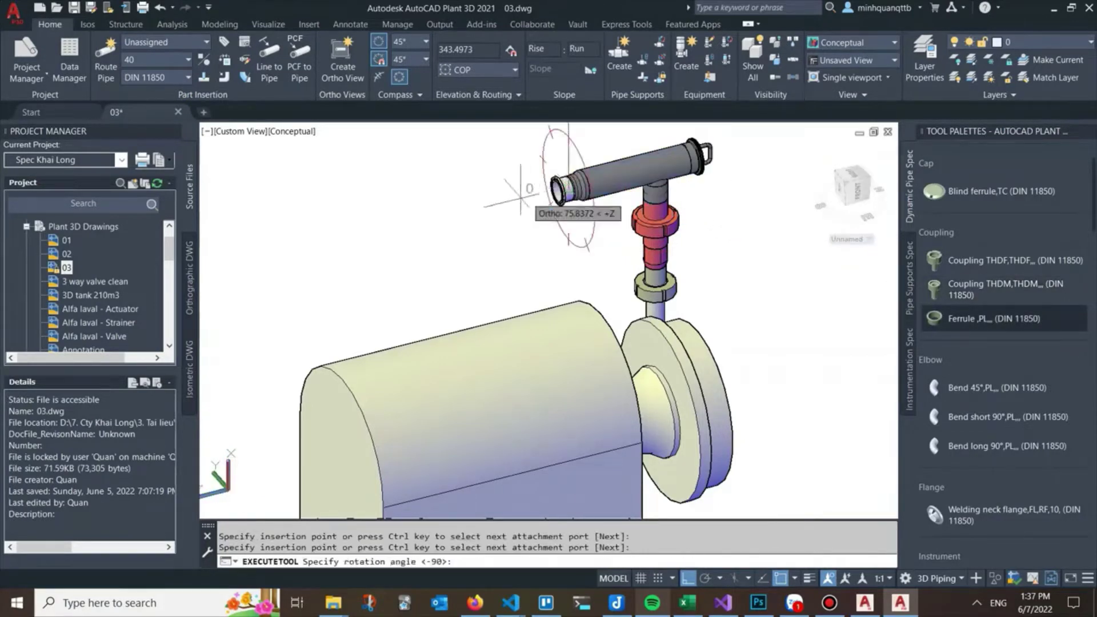
key(Return)
key(Escape)
- Route a straight size 40 pipe leftward from the ferrule
click(550, 193)
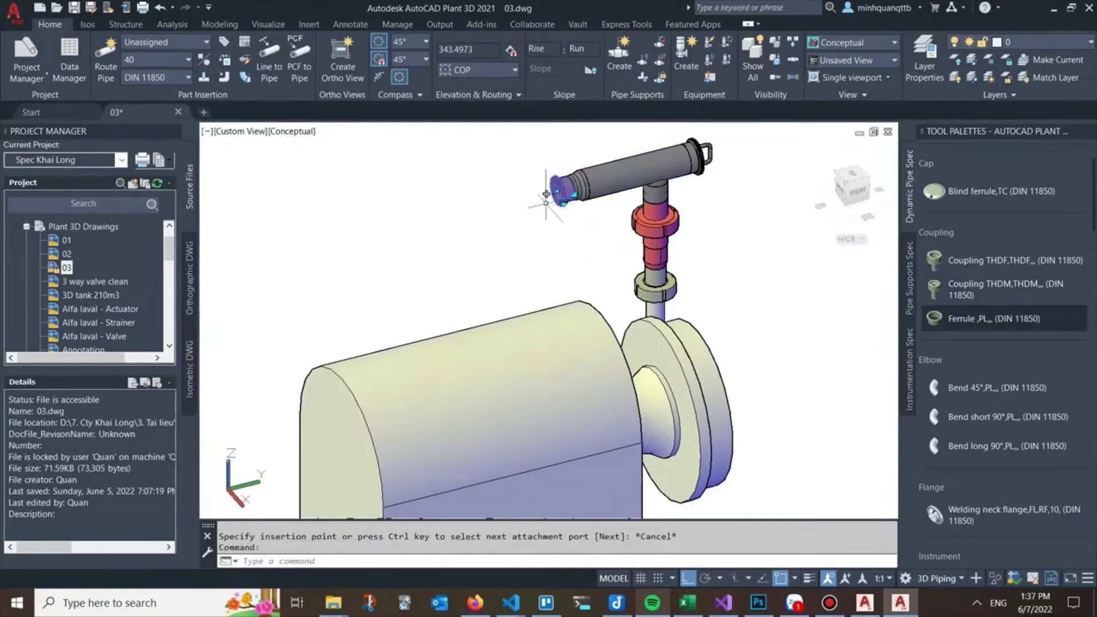
click(547, 193)
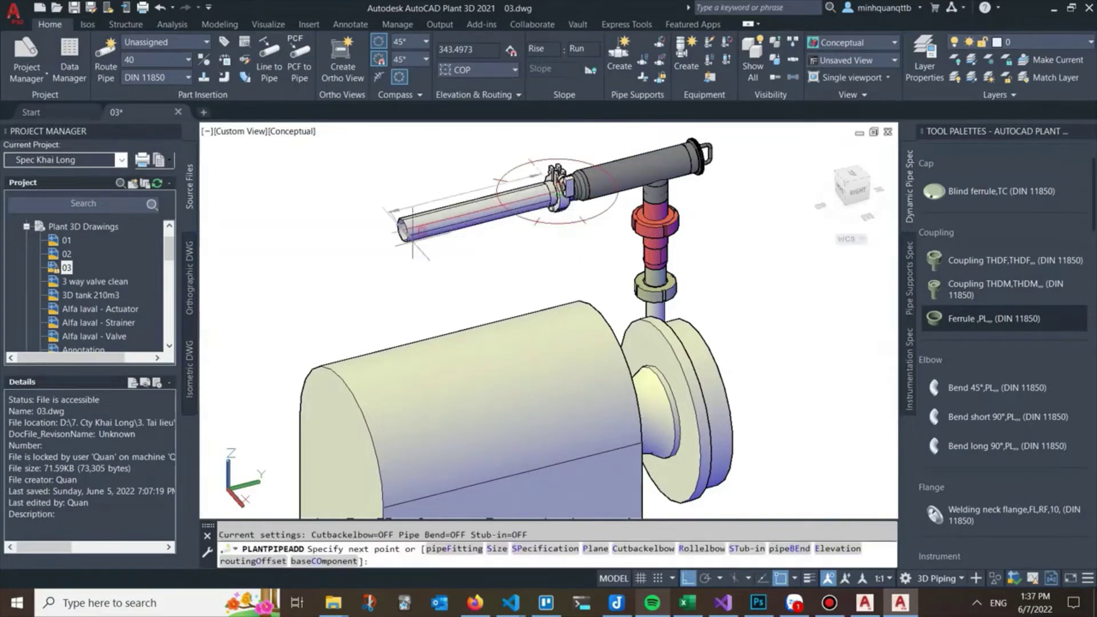
click(407, 231)
key(Escape)
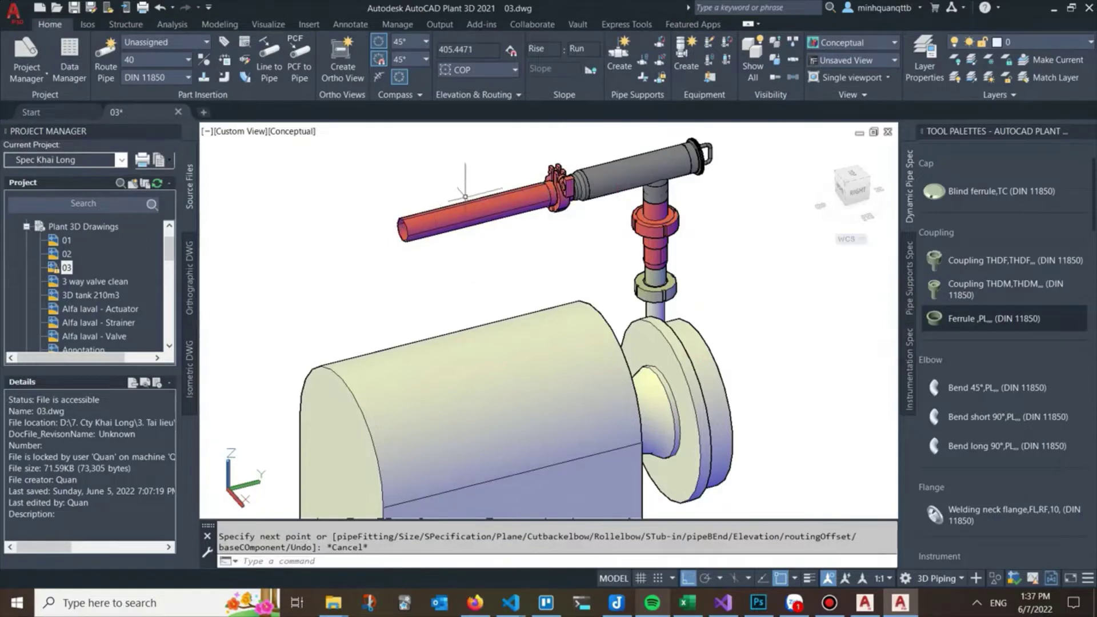
scroll(555, 154, up, 2)
scroll(555, 155, down, 2)
scroll(556, 157, down, 1)
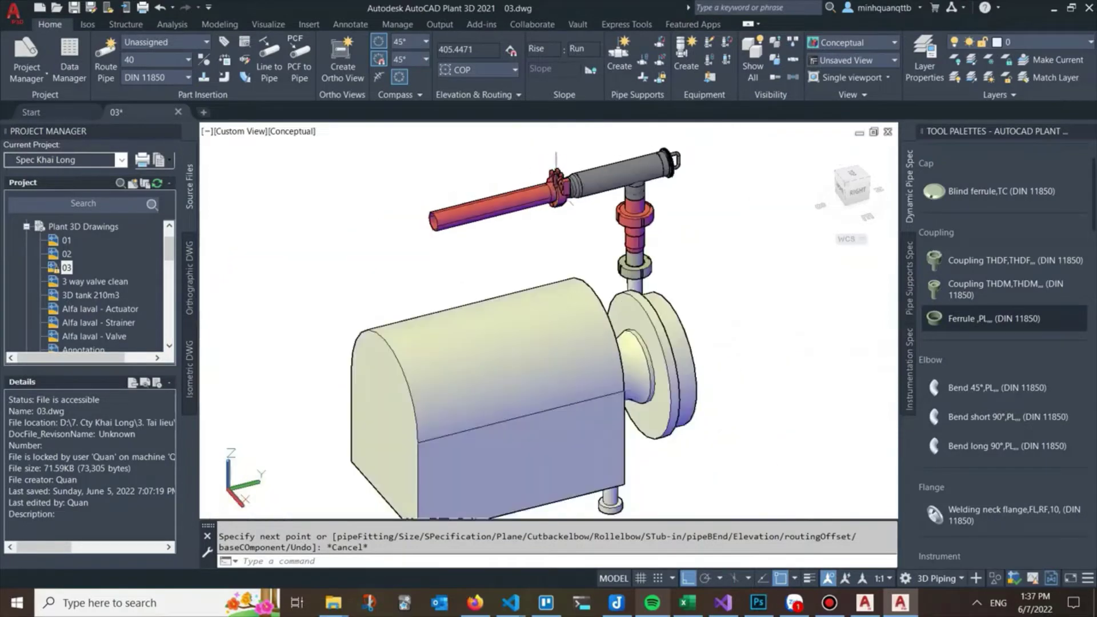
scroll(555, 162, up, 2)
middle_drag(555, 163, 562, 186)
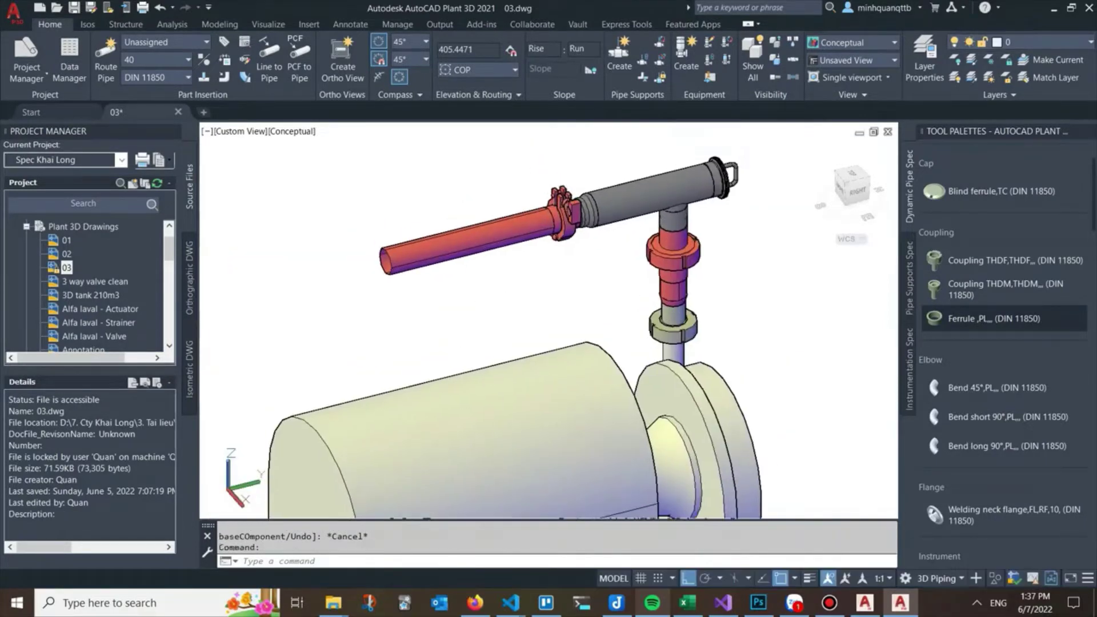
key(ctrl)
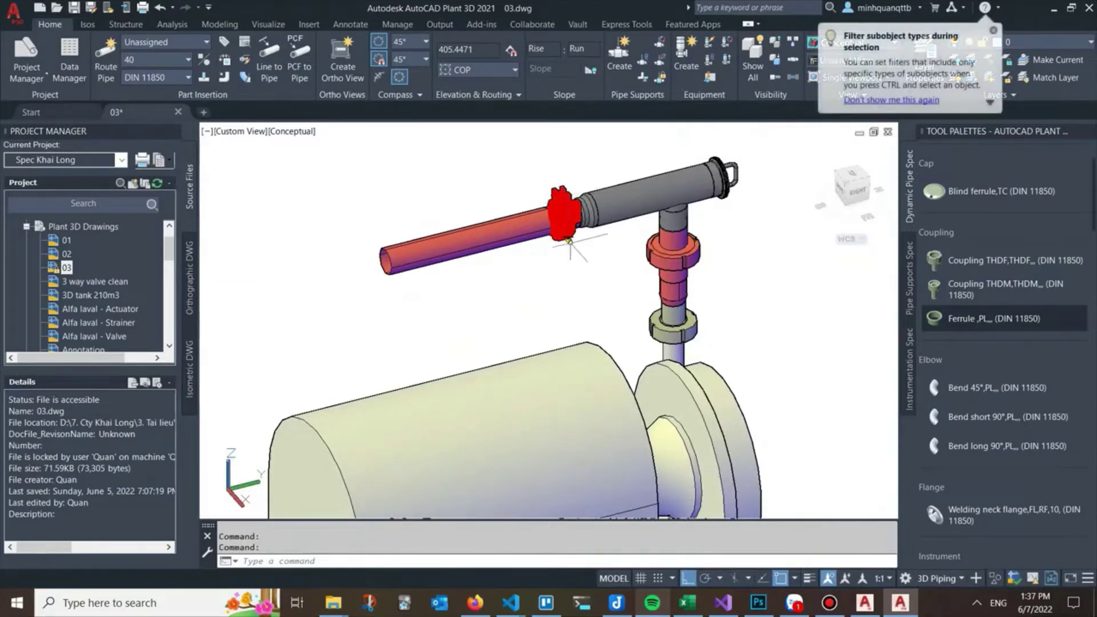
- Substitute the ferrule joint with a high pressure clamp
click(568, 239)
click(646, 281)
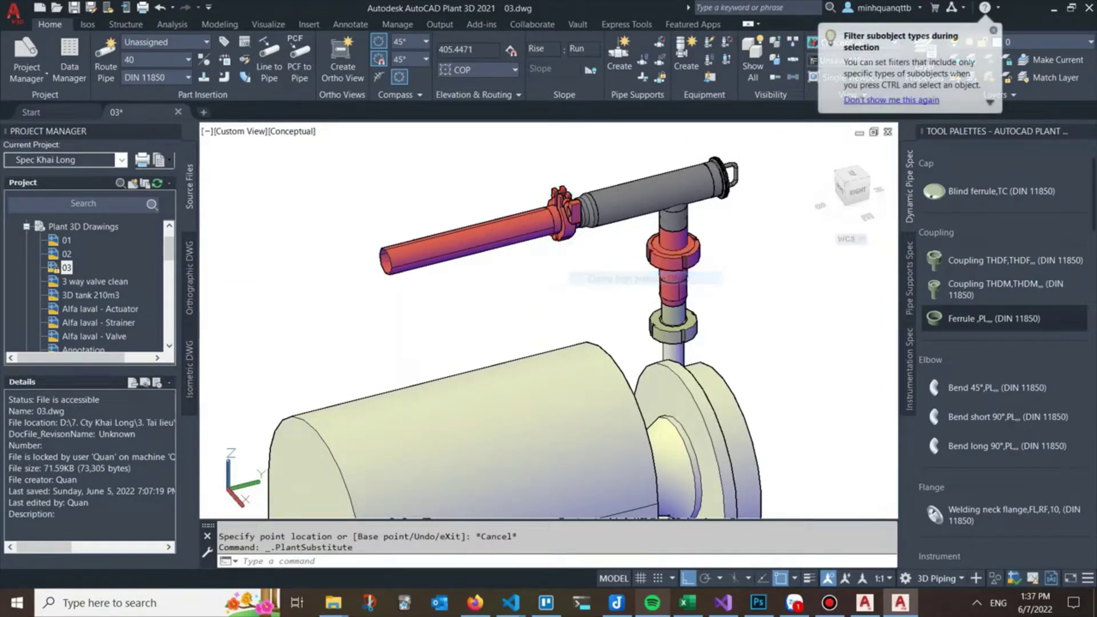
scroll(565, 174, up, 2)
scroll(565, 173, up, 2)
- Swap the clamp at the tee end to a 3 segments clamp DN40
click(566, 217)
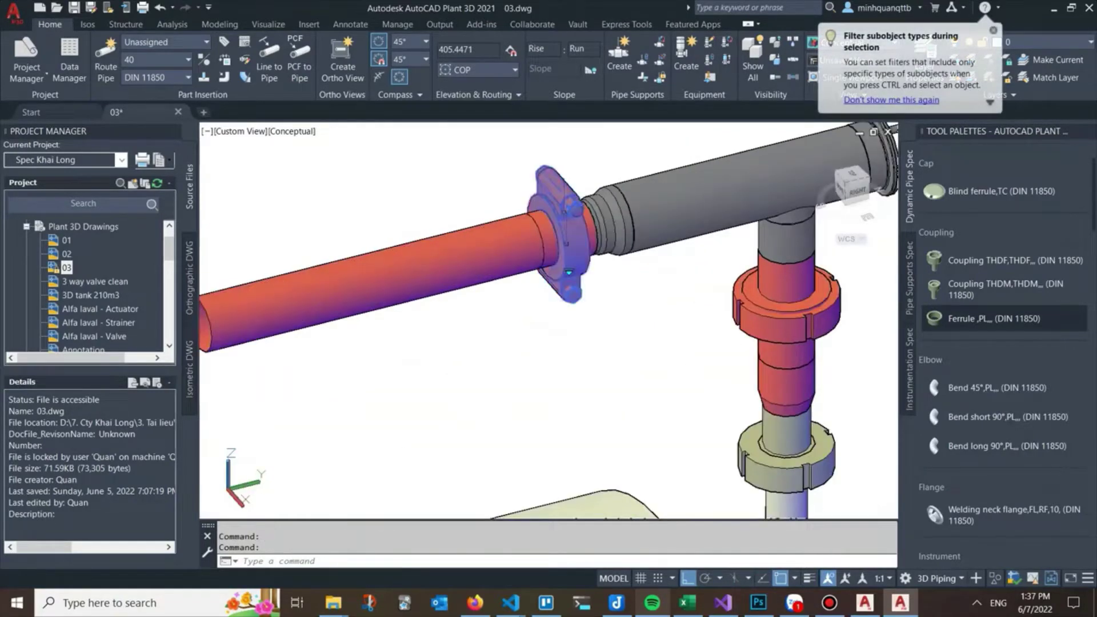
mouse_move(565, 211)
shift+middle_down()
mouse_move(710, 208)
mouse_move(595, 235)
shift+middle_up()
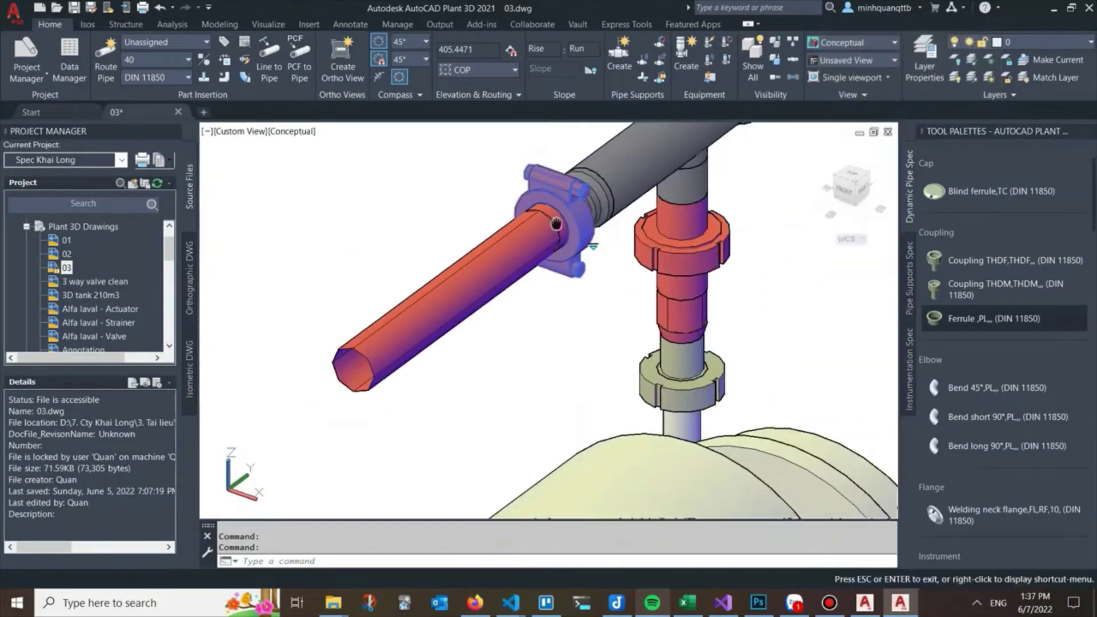
click(594, 245)
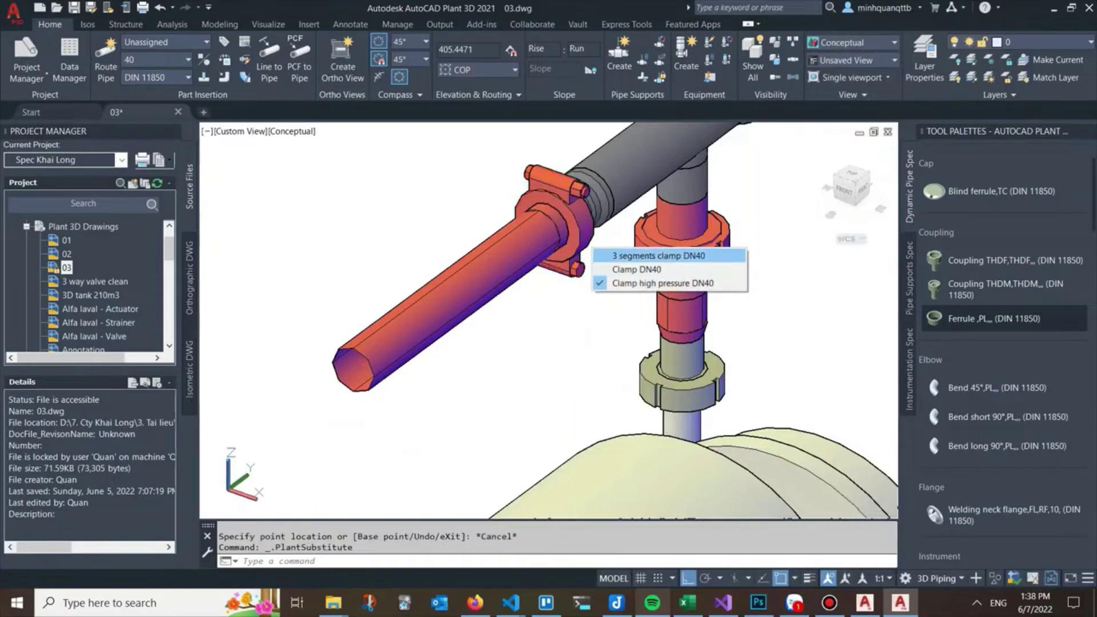
click(709, 253)
mouse_move(592, 246)
shift+middle_down()
mouse_move(631, 271)
mouse_move(596, 247)
shift+middle_up()
scroll(631, 271, down, 2)
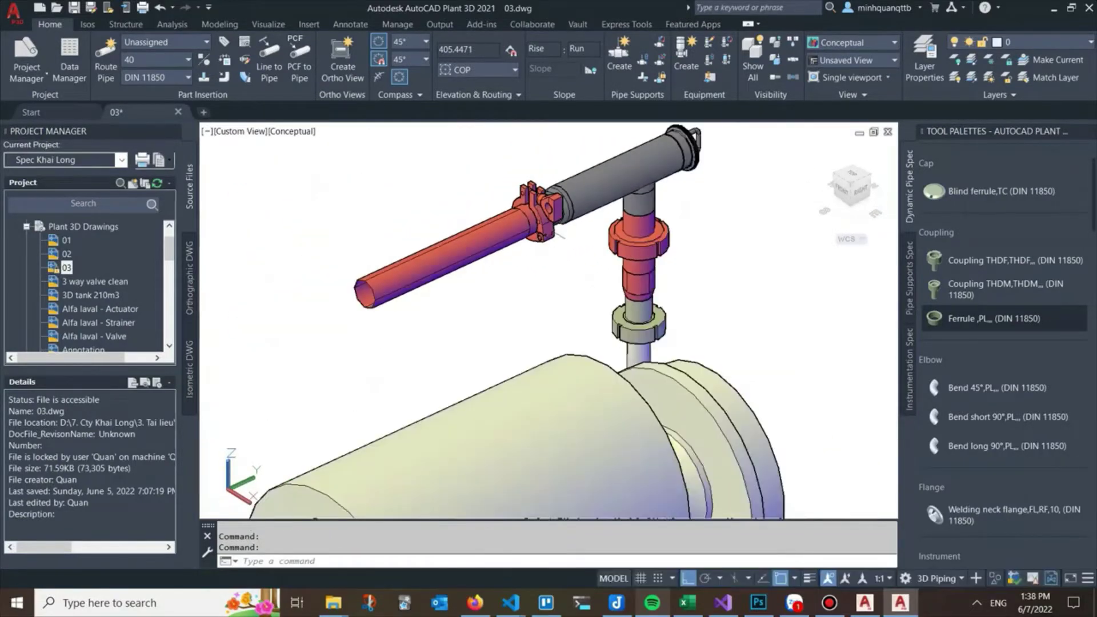
scroll(493, 244, down, 1)
scroll(493, 244, down, 1)
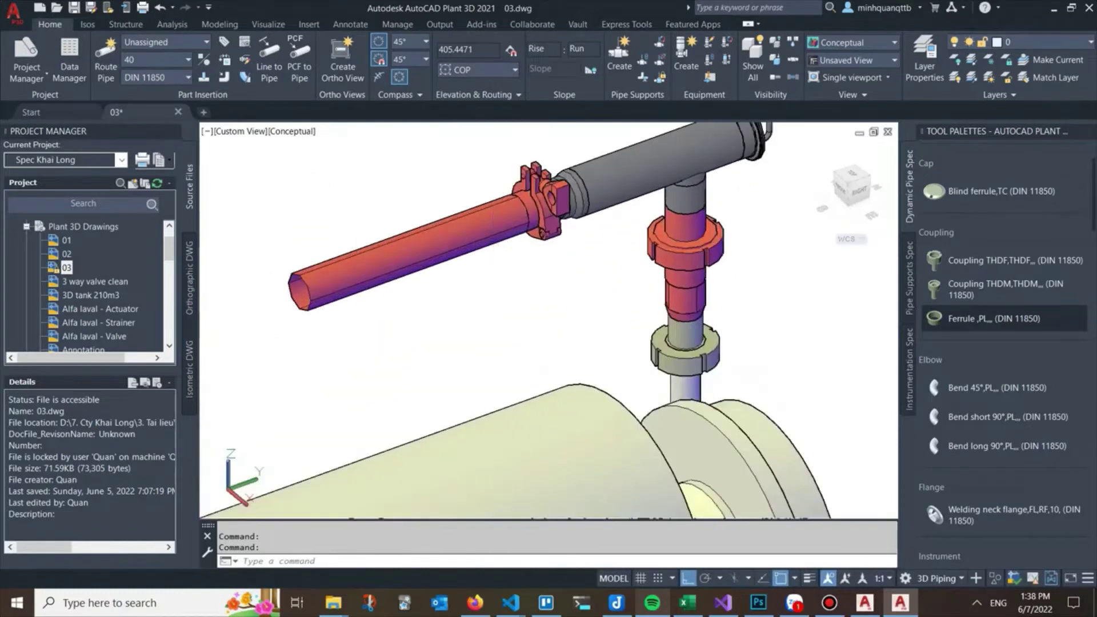
scroll(495, 246, down, 2)
scroll(495, 245, down, 1)
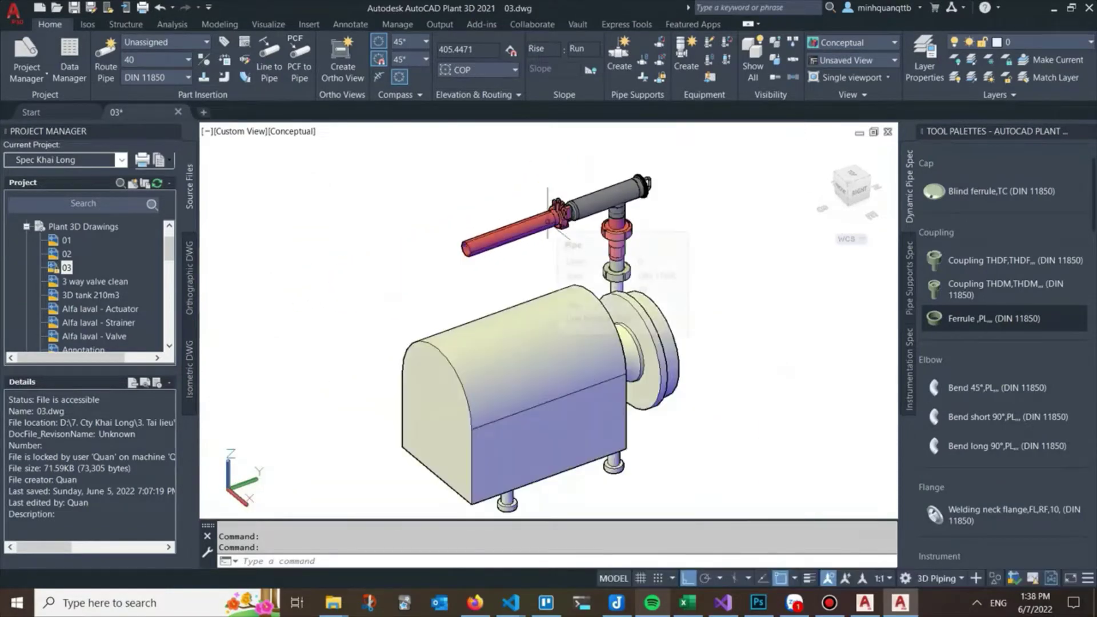
scroll(1000, 342, down, 2)
scroll(1000, 343, down, 3)
- Insert a Tee 90° red on the new pipe and resize it to a 40x25 Tee Reducer
scroll(1001, 343, down, 2)
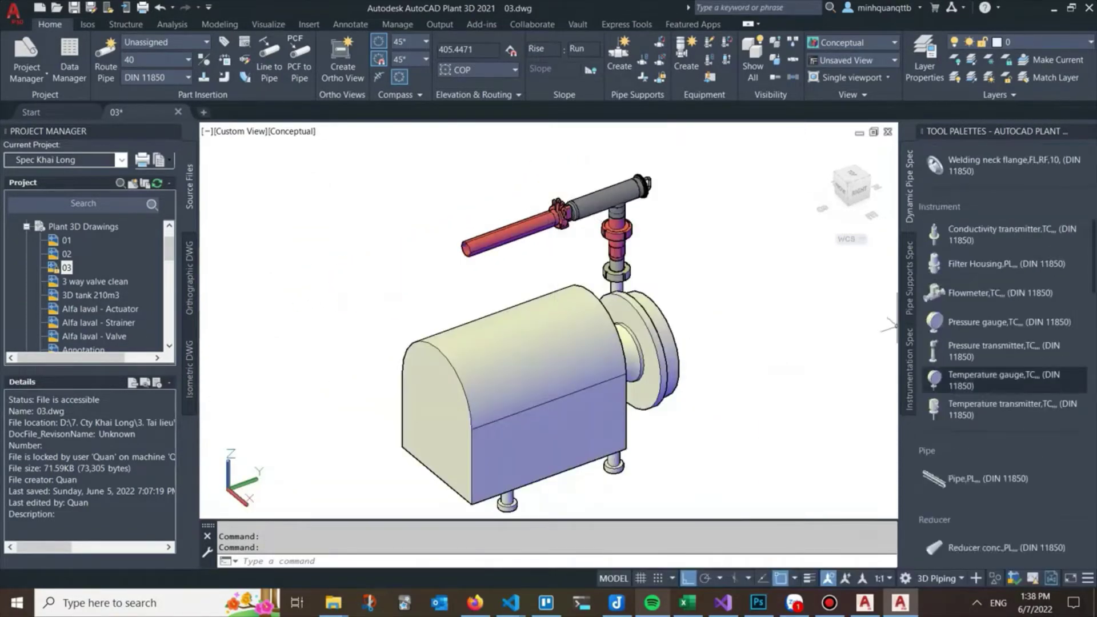
scroll(1000, 343, down, 3)
scroll(1001, 343, down, 2)
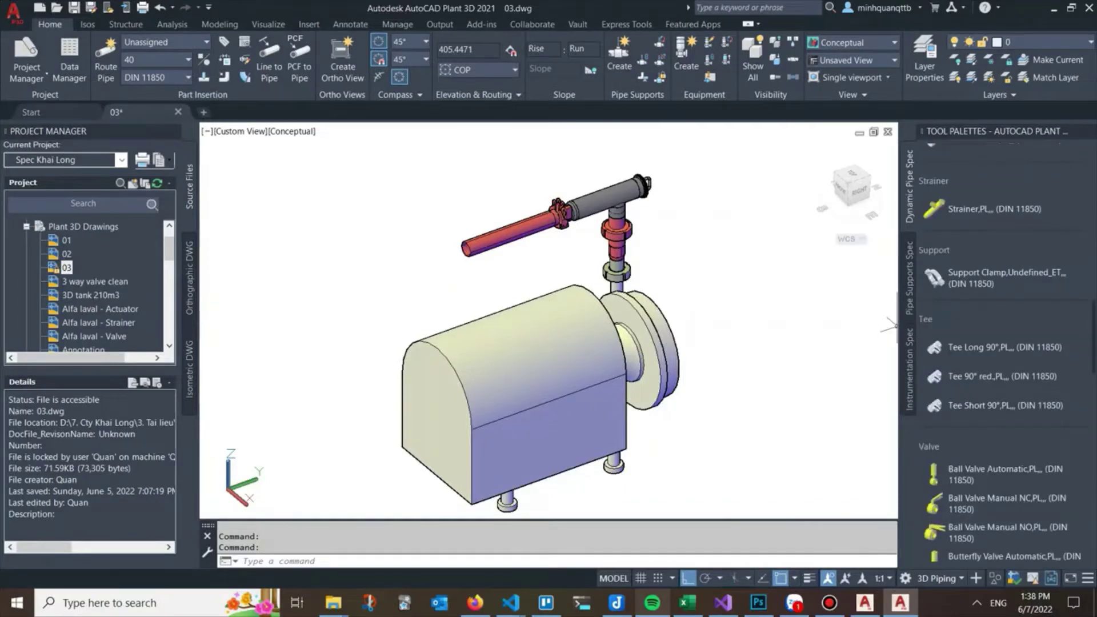
click(972, 376)
scroll(394, 217, up, 2)
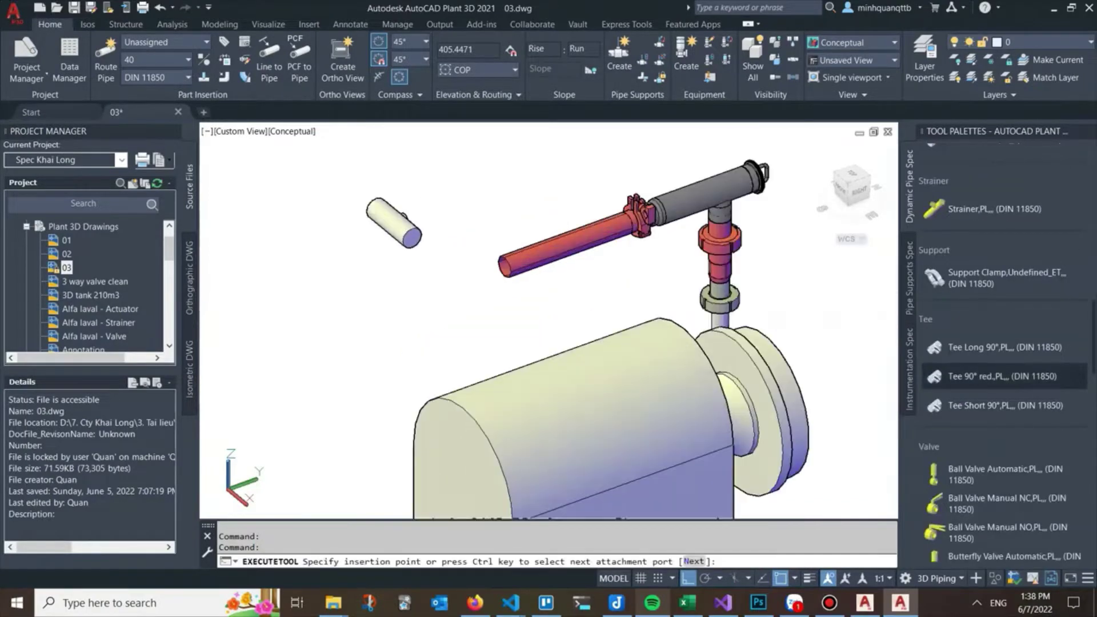
scroll(400, 220, up, 1)
click(537, 283)
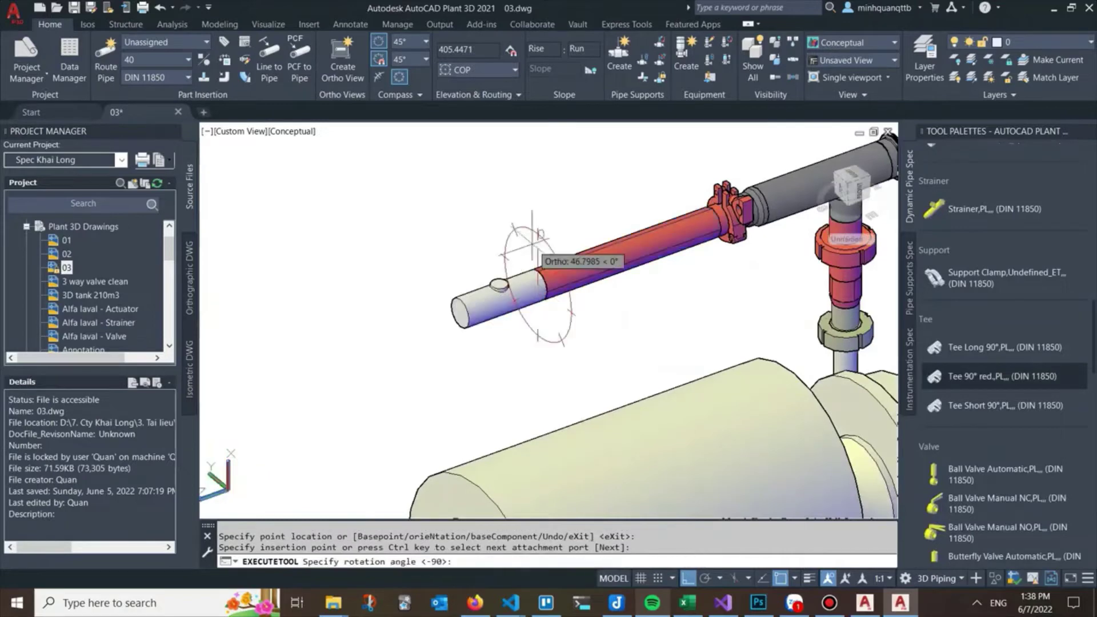
key(Escape)
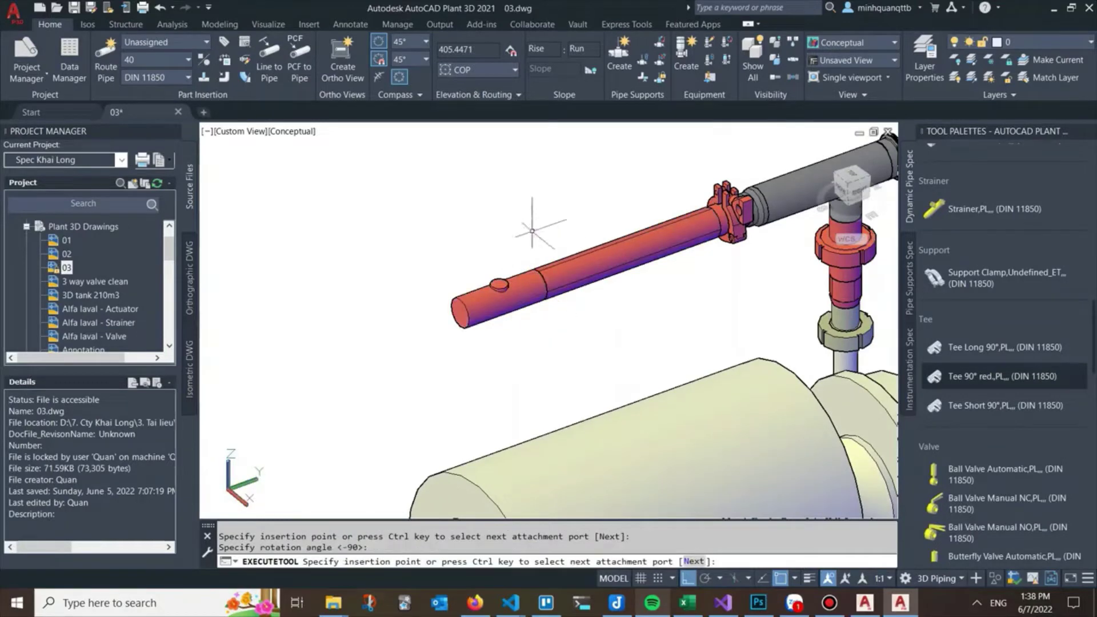
key(Escape)
click(499, 280)
click(455, 331)
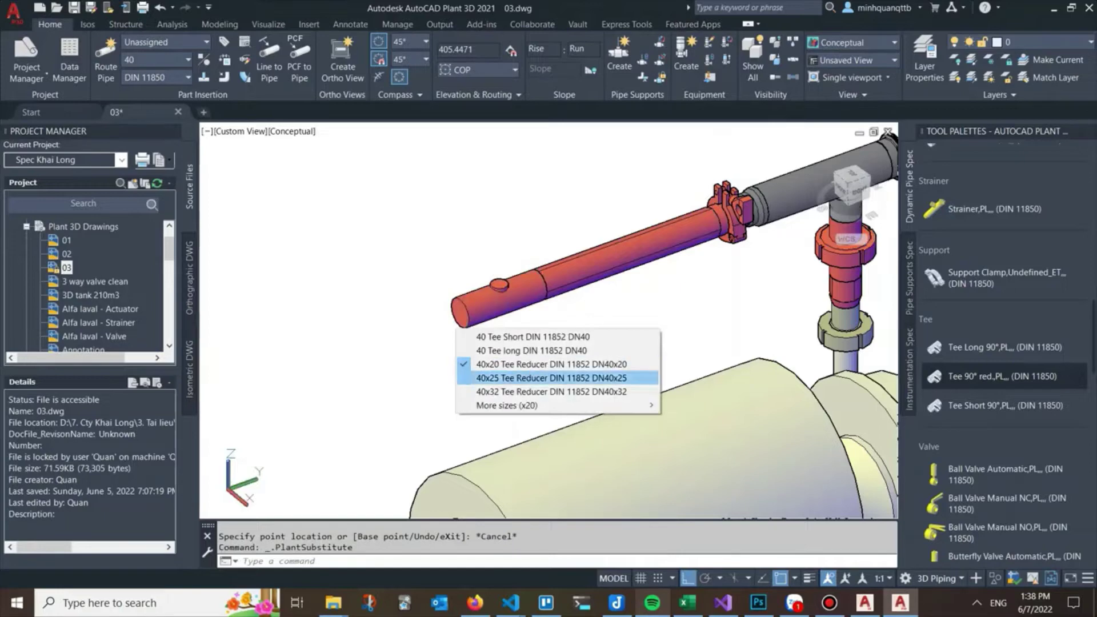
click(551, 378)
- Copy the 40x25 reducing tee to two more points along the pipe
click(474, 311)
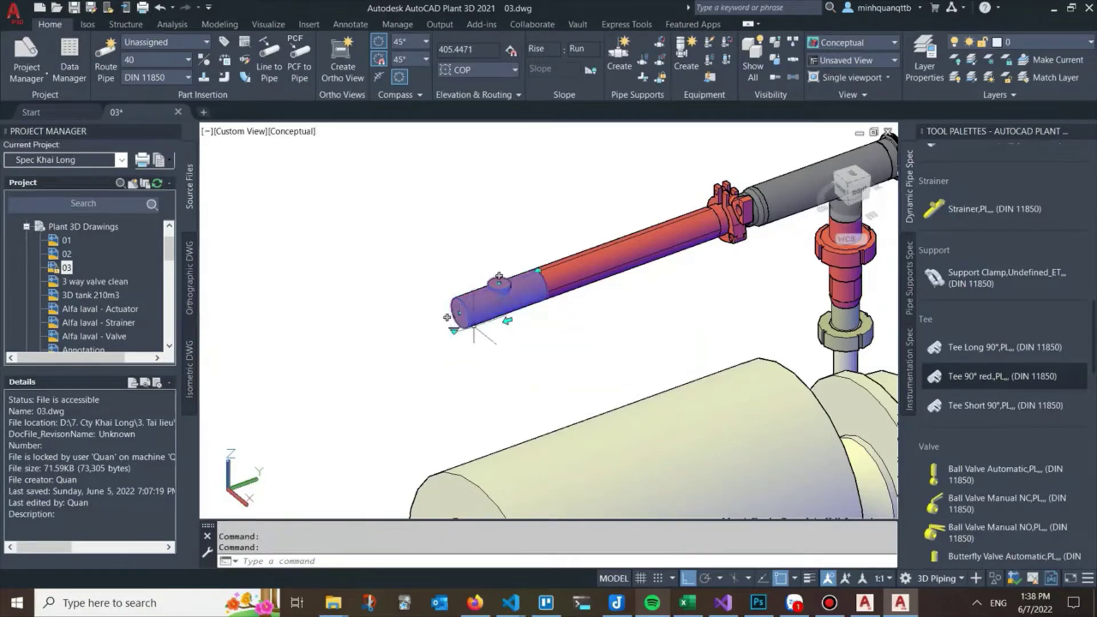
text(cp)
key(Return)
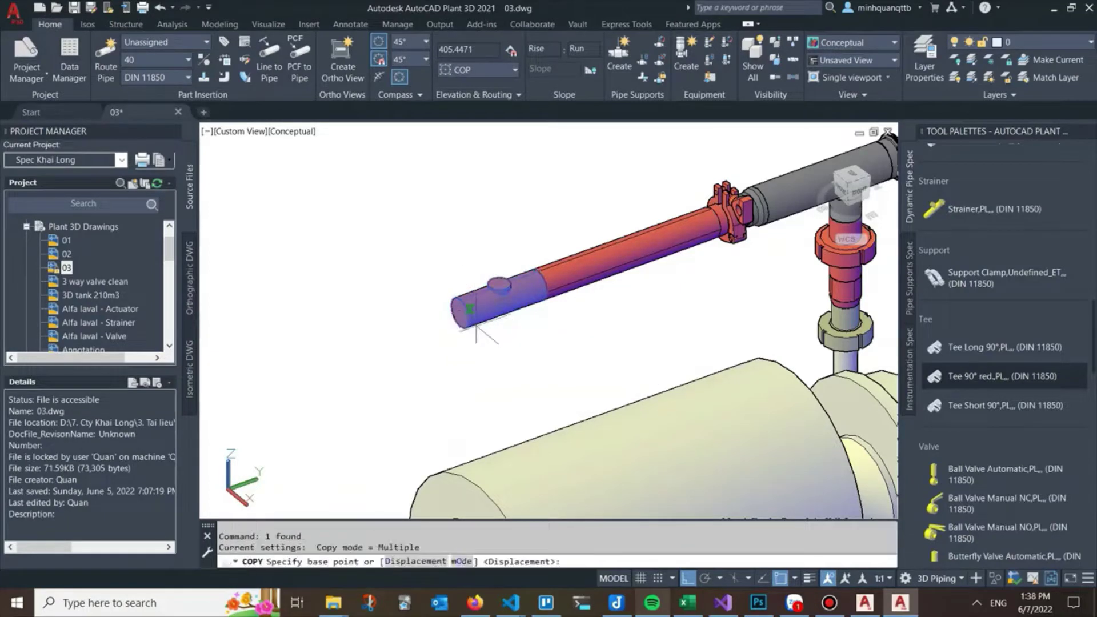
click(537, 283)
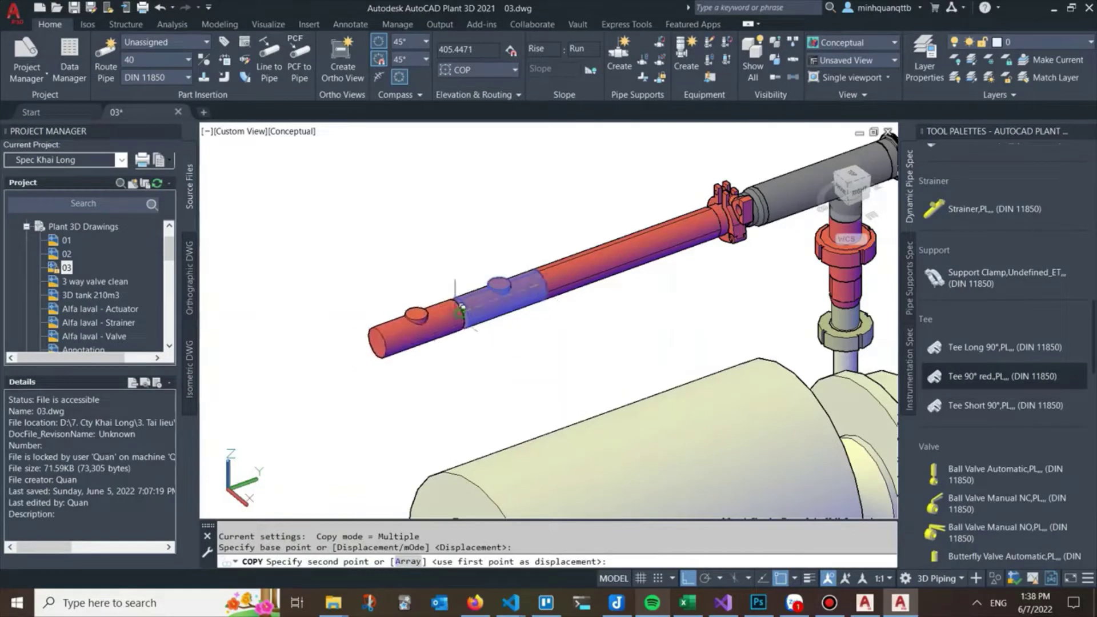
click(395, 338)
click(388, 335)
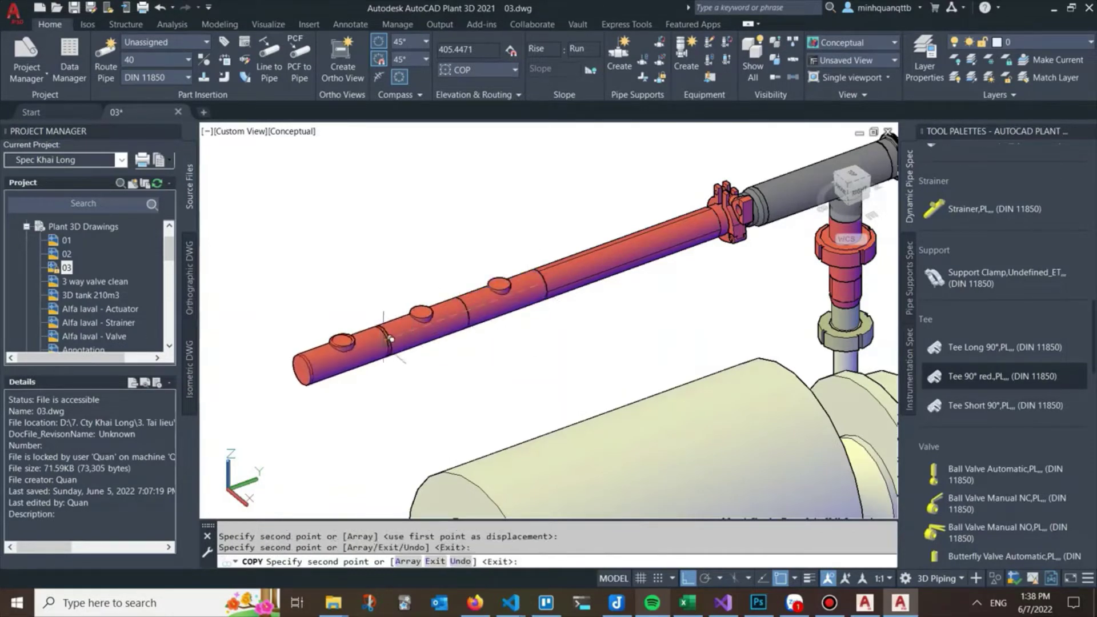
key(Escape)
scroll(515, 323, down, 2)
scroll(1000, 343, up, 3)
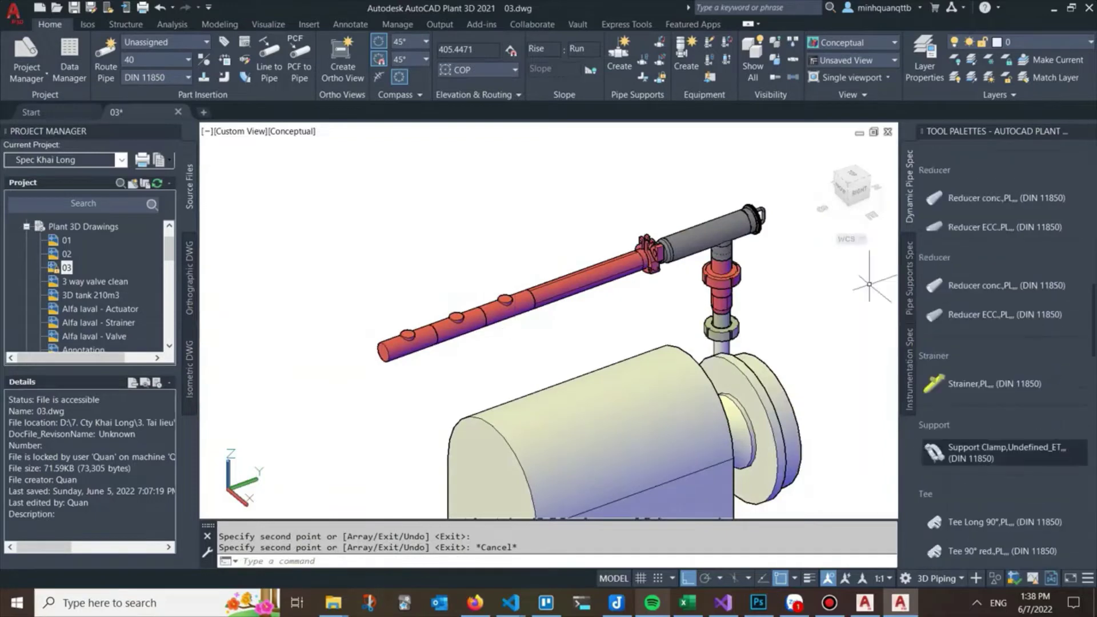
scroll(1000, 343, up, 3)
scroll(1000, 343, up, 3)
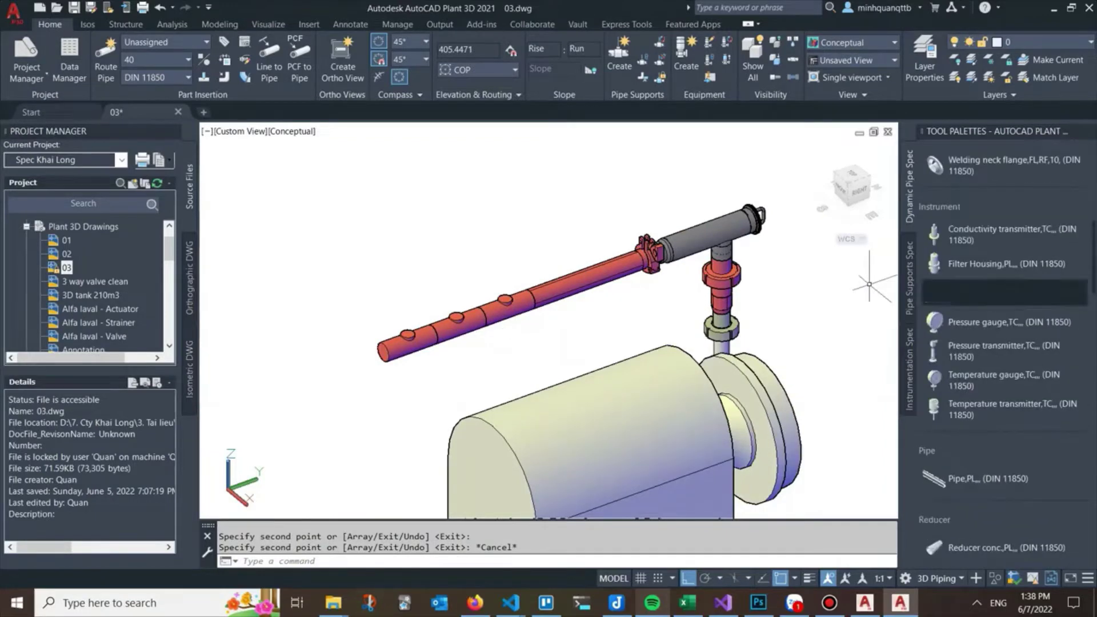
- Insert a flowmeter inline on the size 40 pipe near the clamp
click(972, 293)
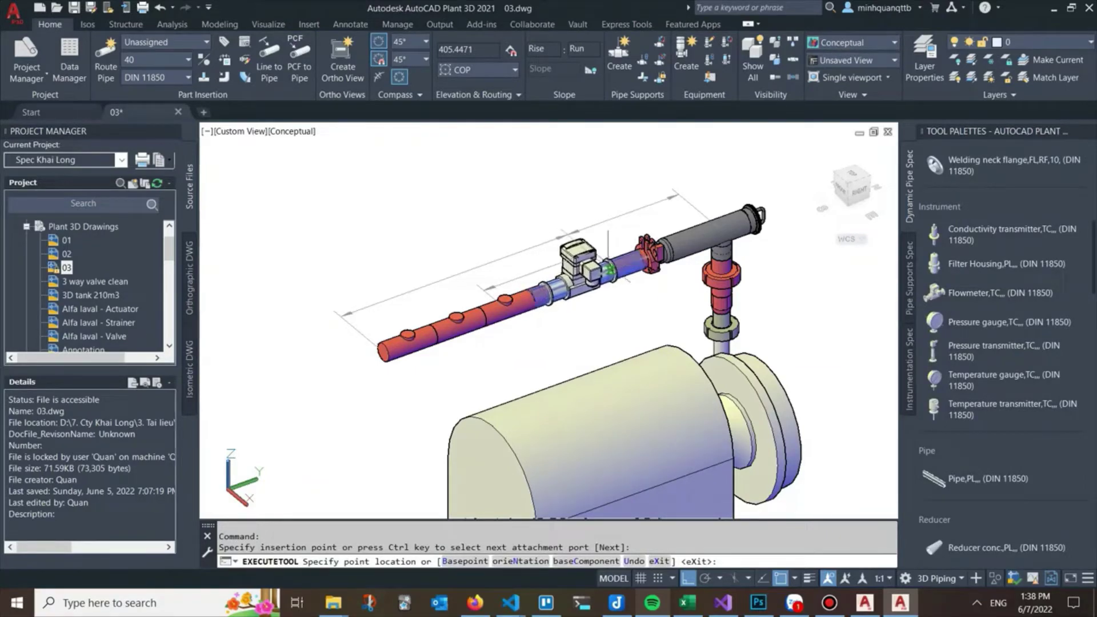
click(608, 269)
key(Return)
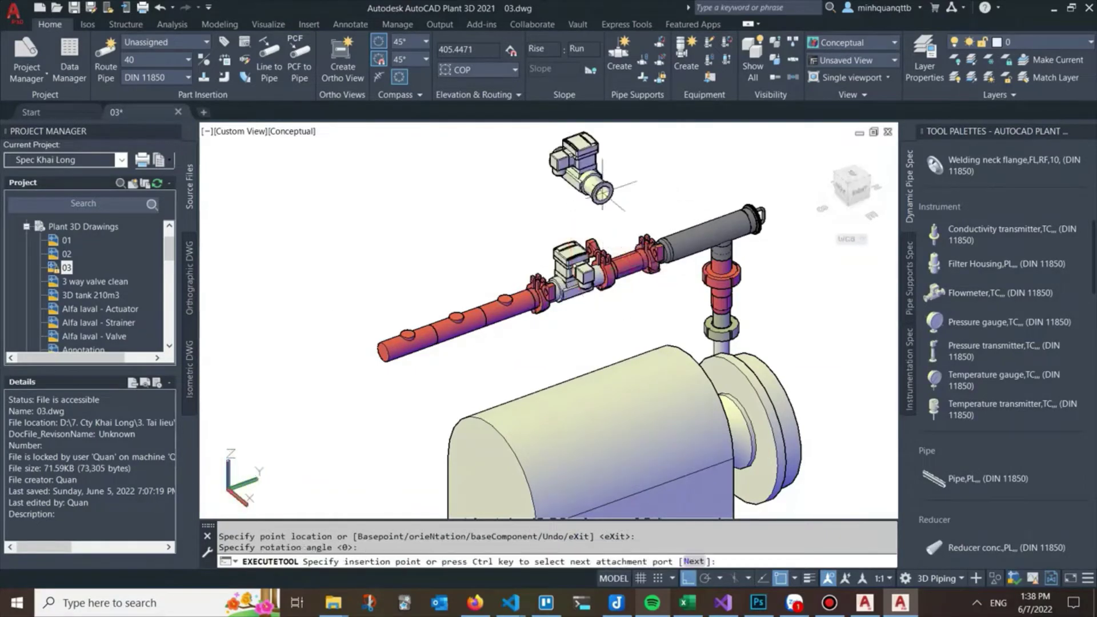
key(Escape)
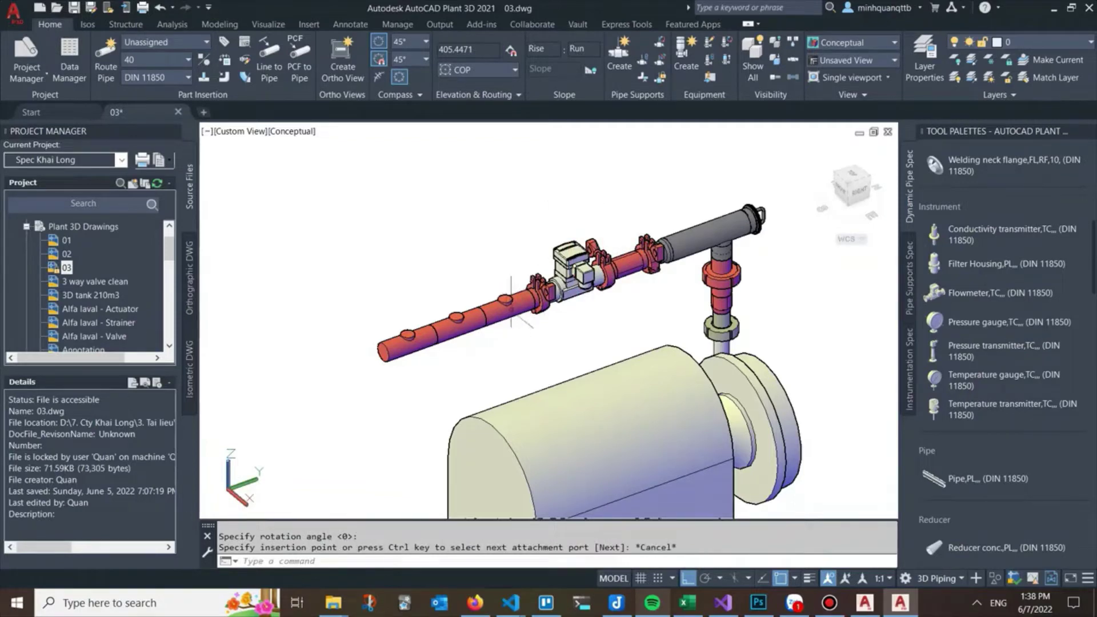
- Mount a pressure gauge on a branch outlet and swap its clamp to the plain Clamp
click(972, 293)
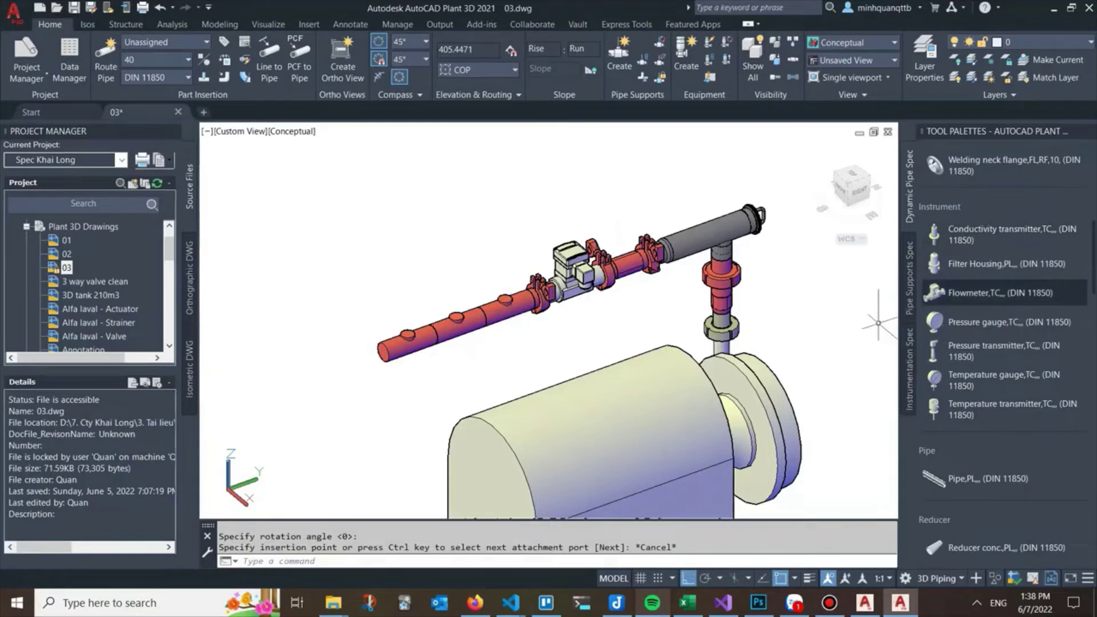
click(972, 322)
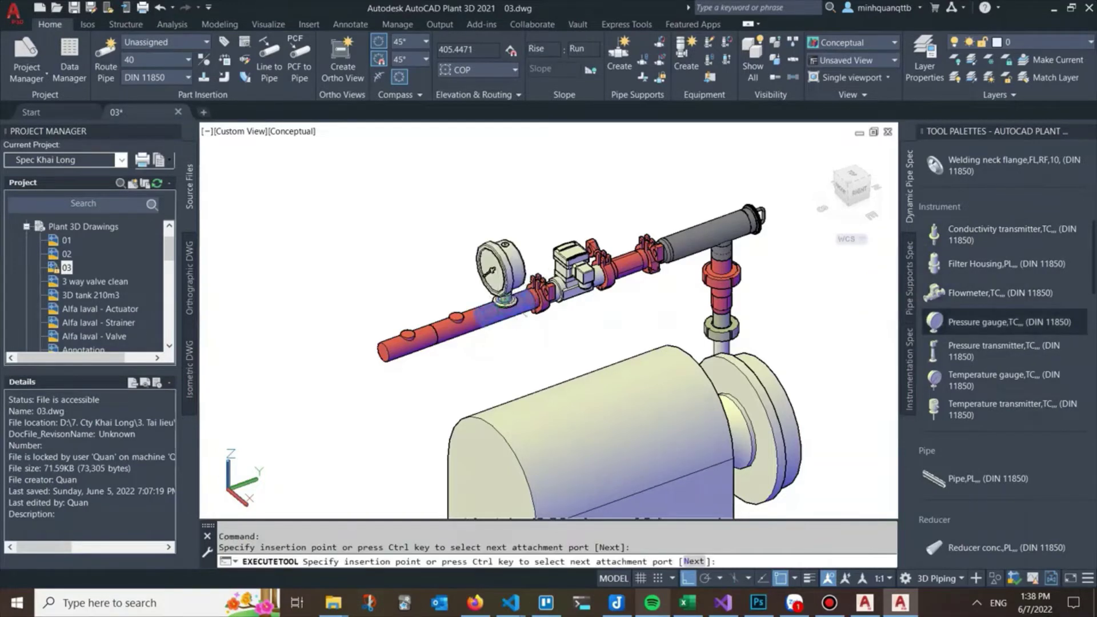
click(523, 312)
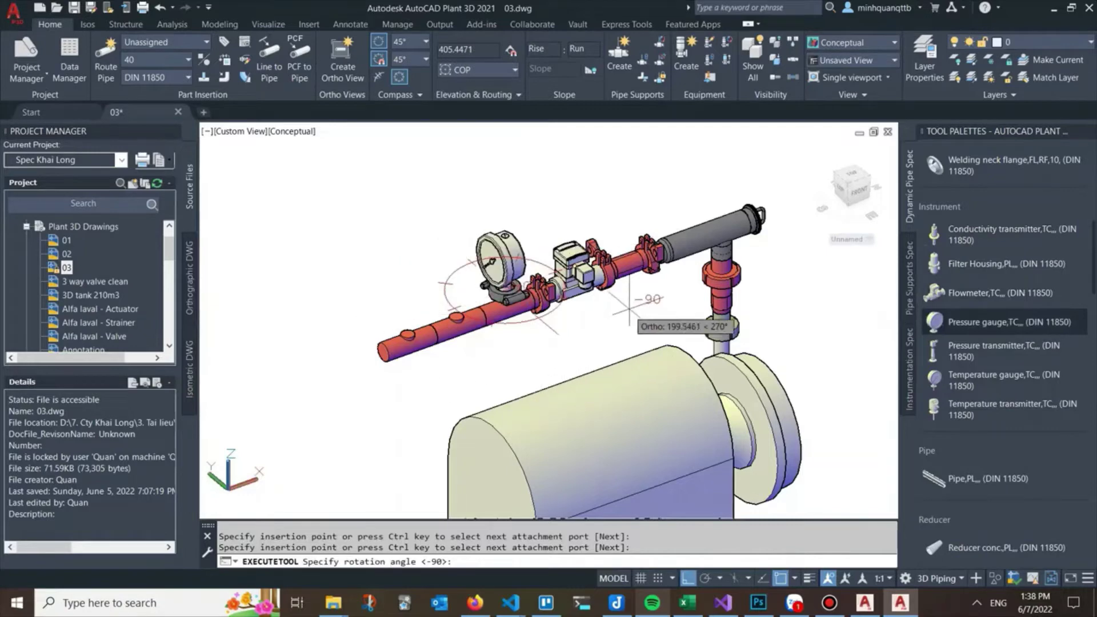
click(661, 184)
key(Escape)
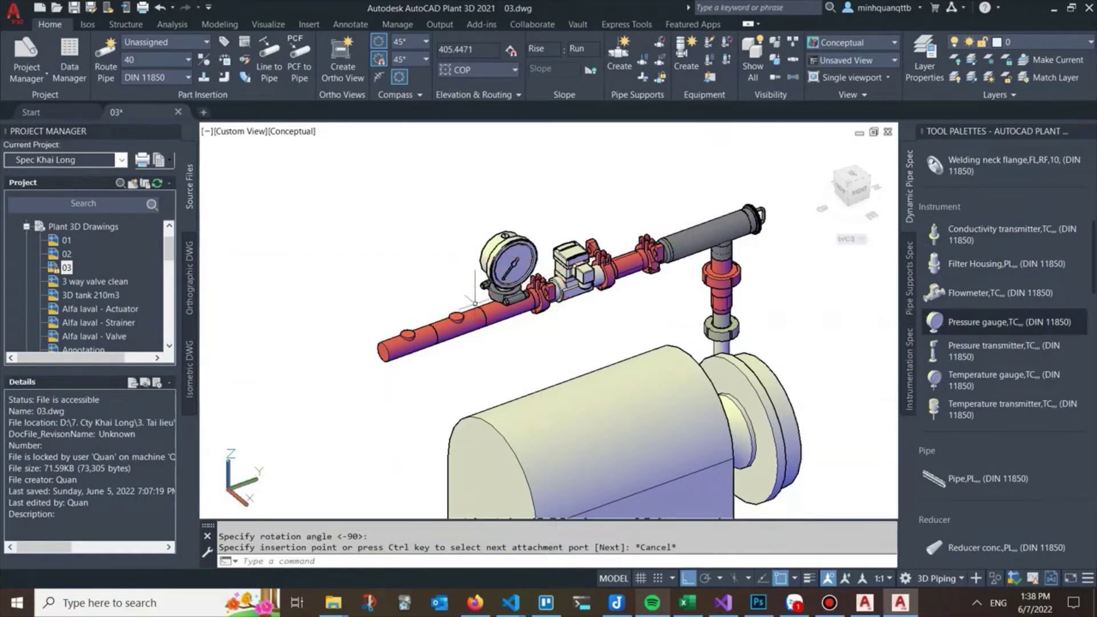
scroll(477, 305, up, 2)
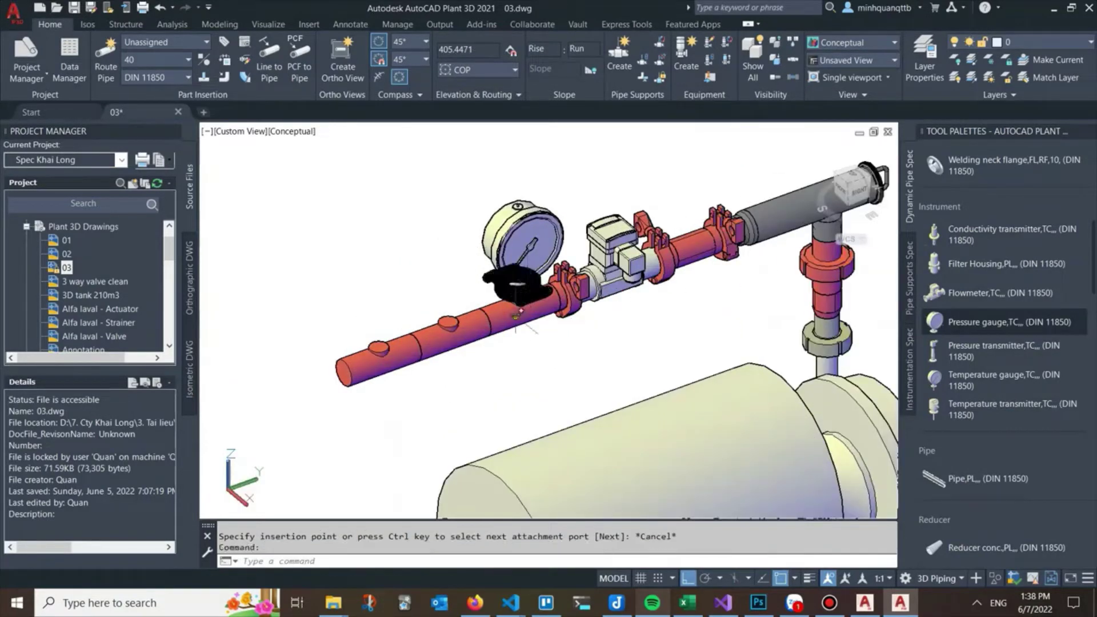
click(516, 315)
click(558, 337)
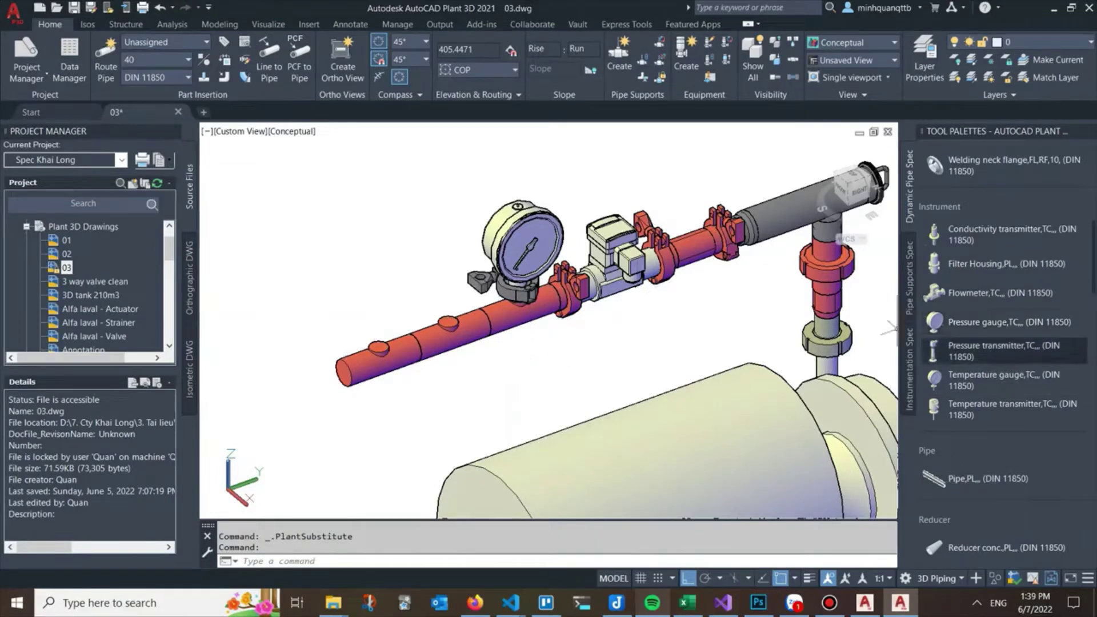
- Add a pressure transmitter left of the gauge and swap its clamp to Clamp DN25
click(972, 351)
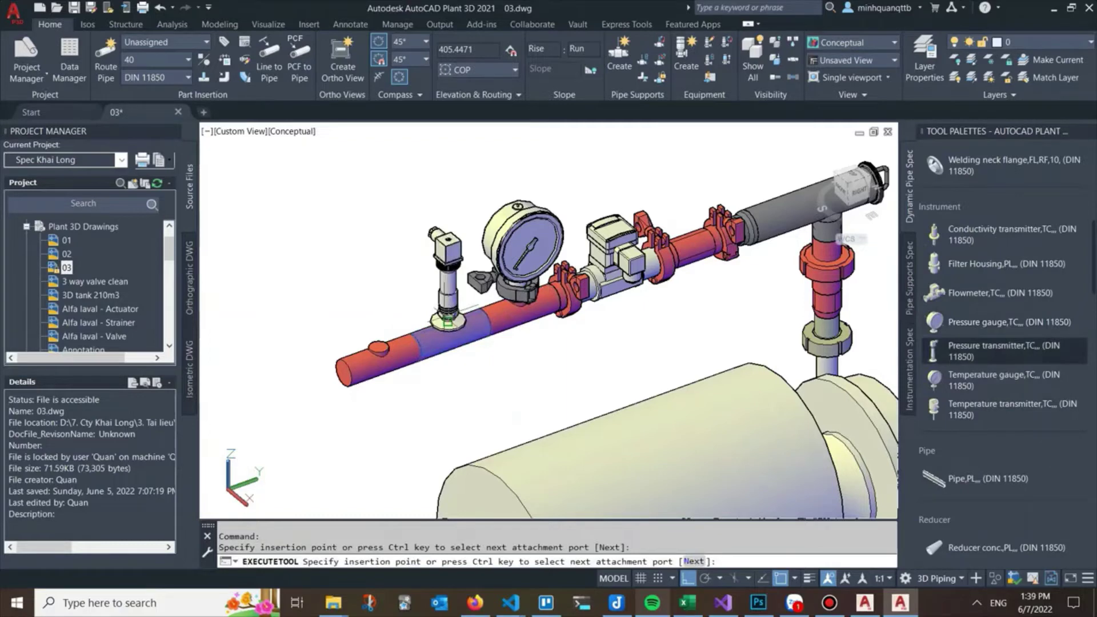
click(447, 323)
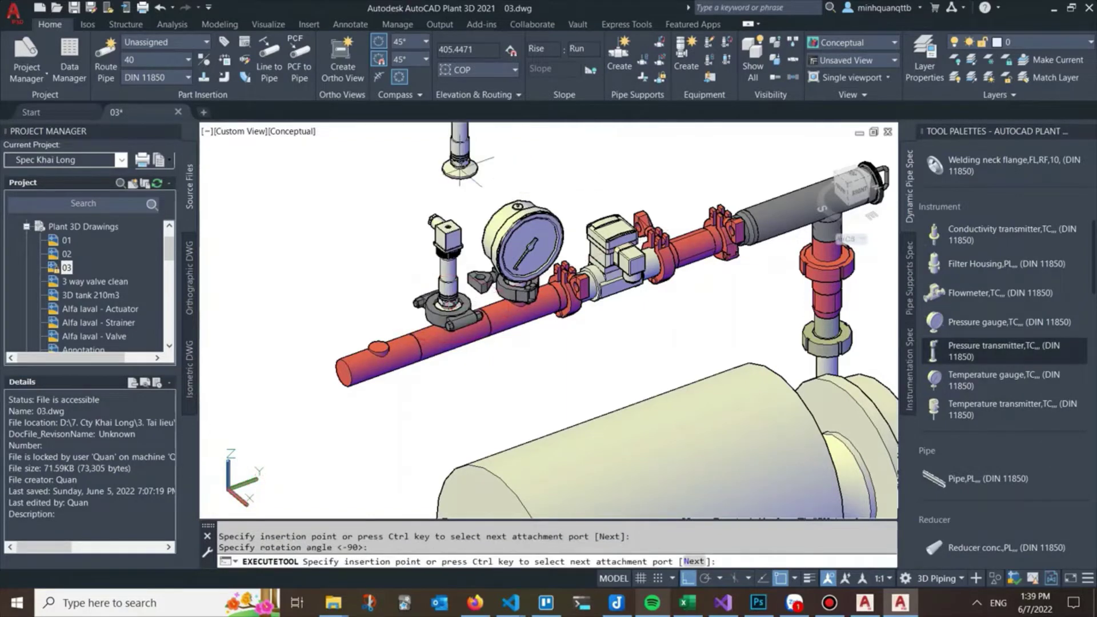
key(Escape)
click(444, 308)
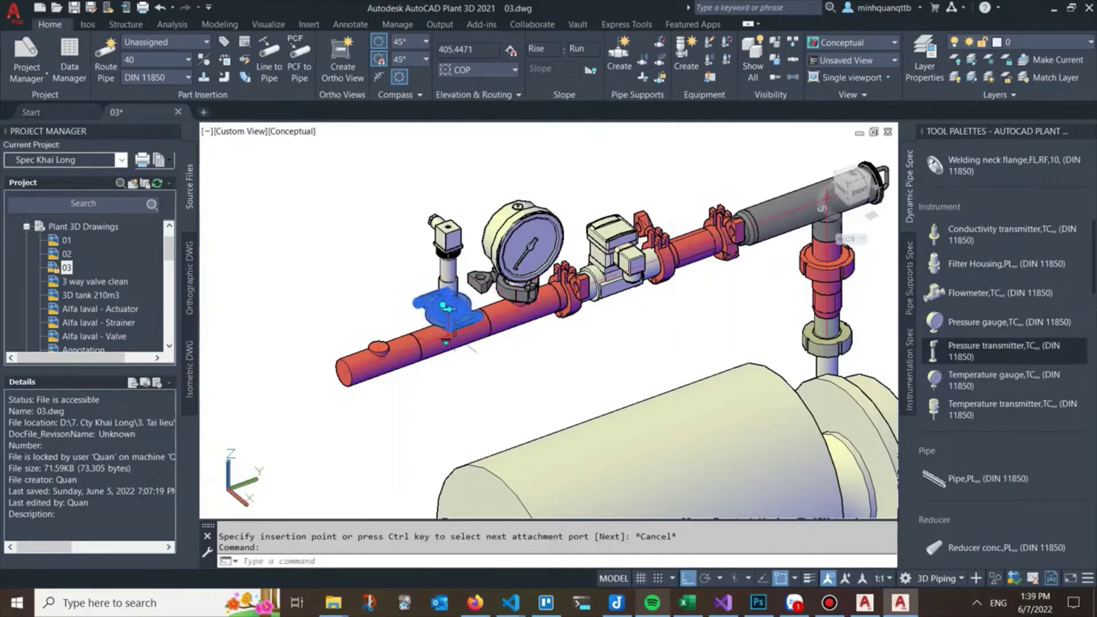
click(447, 309)
click(447, 341)
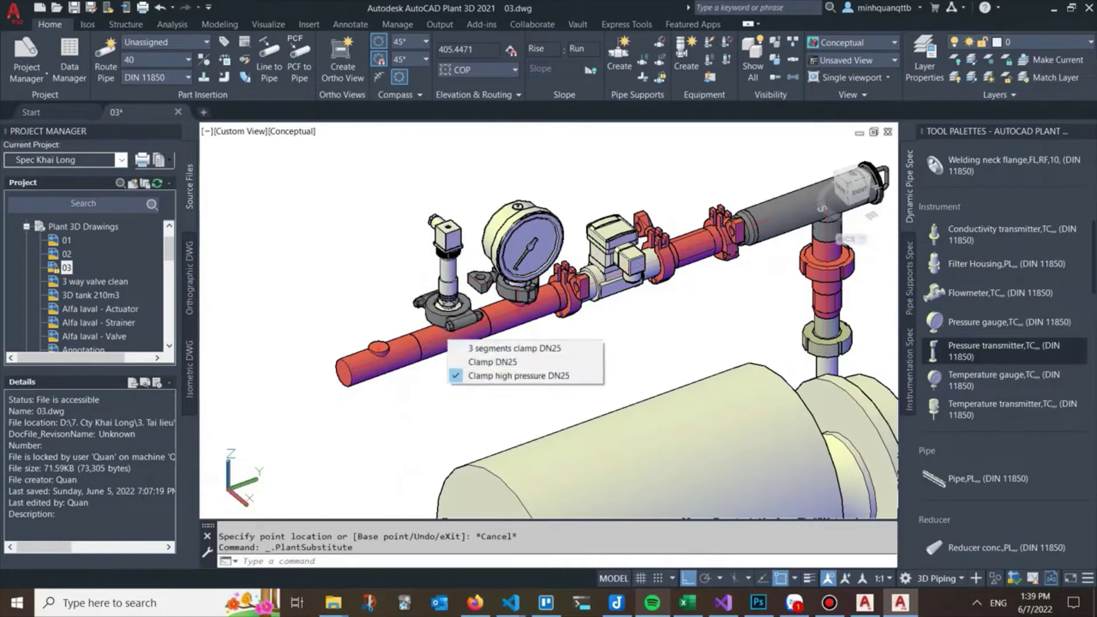
click(458, 357)
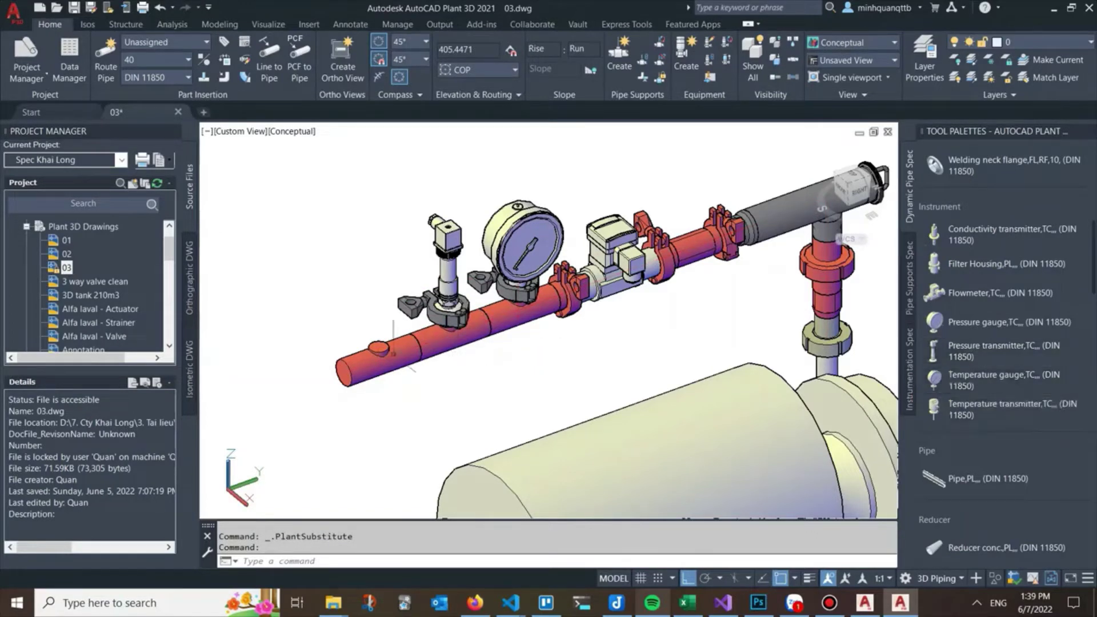
- Delete the spare left-end pipe piece with its outlet
click(376, 347)
key(Delete)
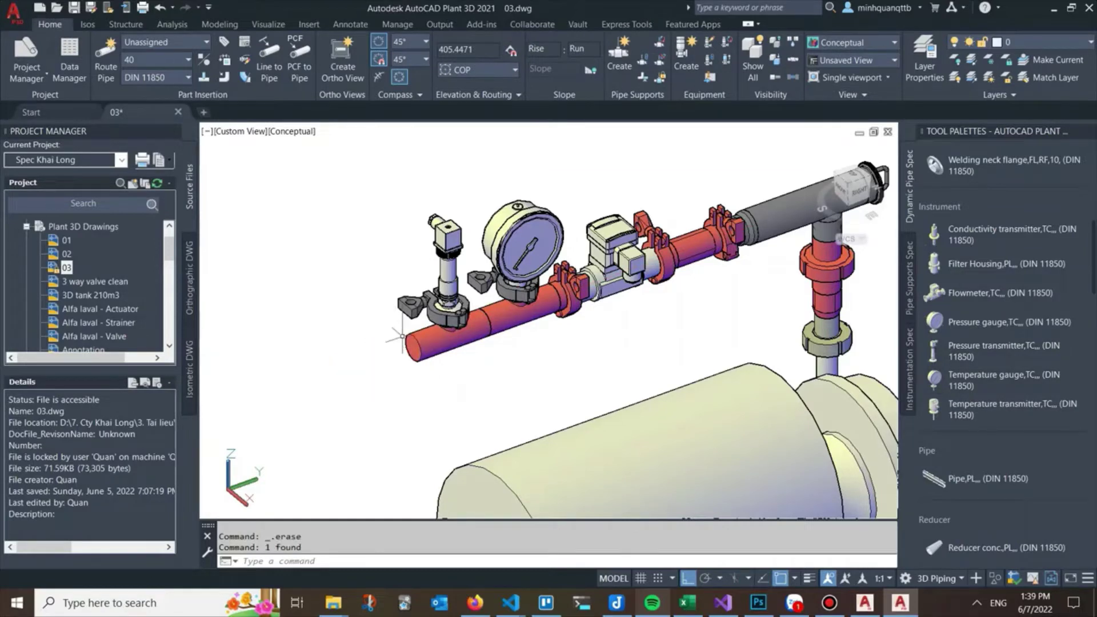
scroll(401, 336, down, 2)
middle_drag(432, 305, 525, 283)
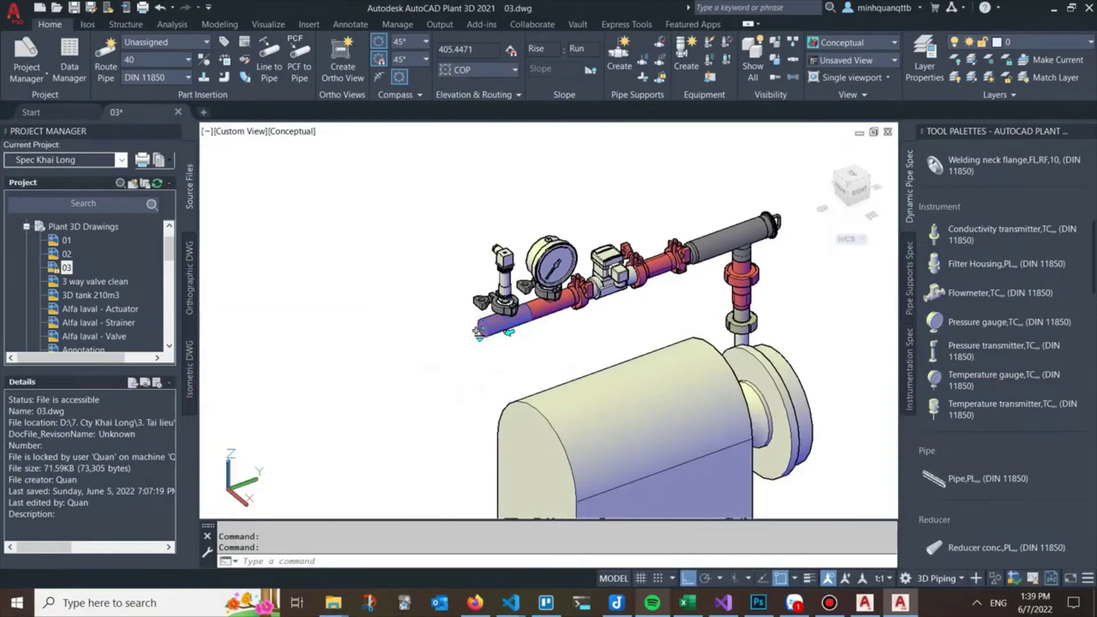
- Extend the size 40 discharge pipe further to the left
click(477, 330)
click(378, 362)
key(Escape)
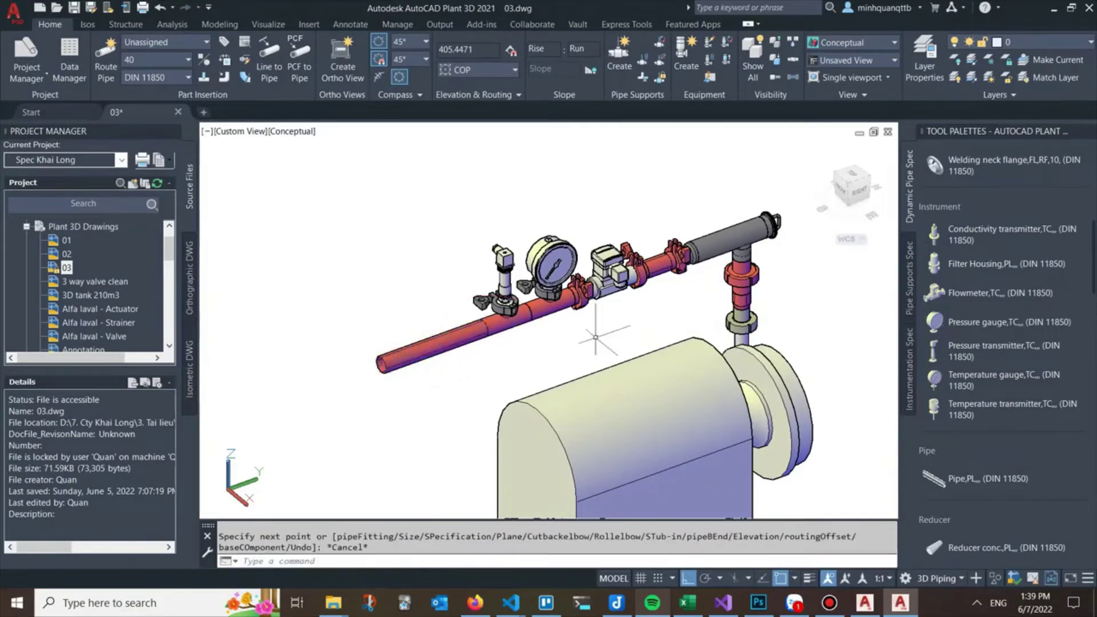
scroll(614, 308, down, 2)
scroll(1000, 342, down, 3)
scroll(1000, 343, down, 3)
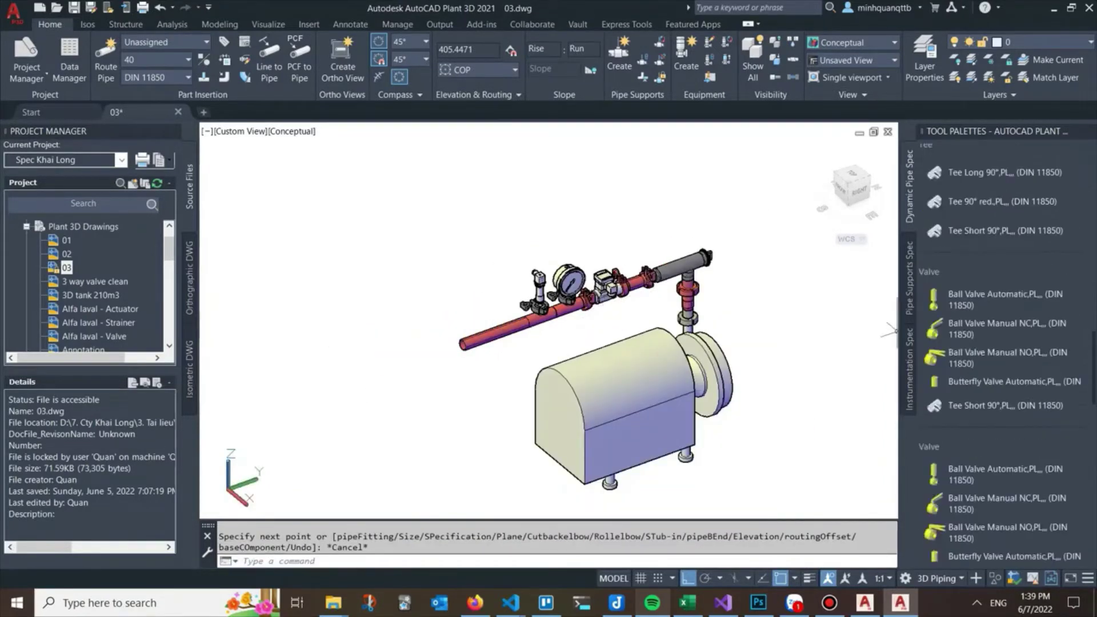
scroll(1000, 343, down, 3)
scroll(1000, 343, down, 3)
scroll(1000, 343, down, 3)
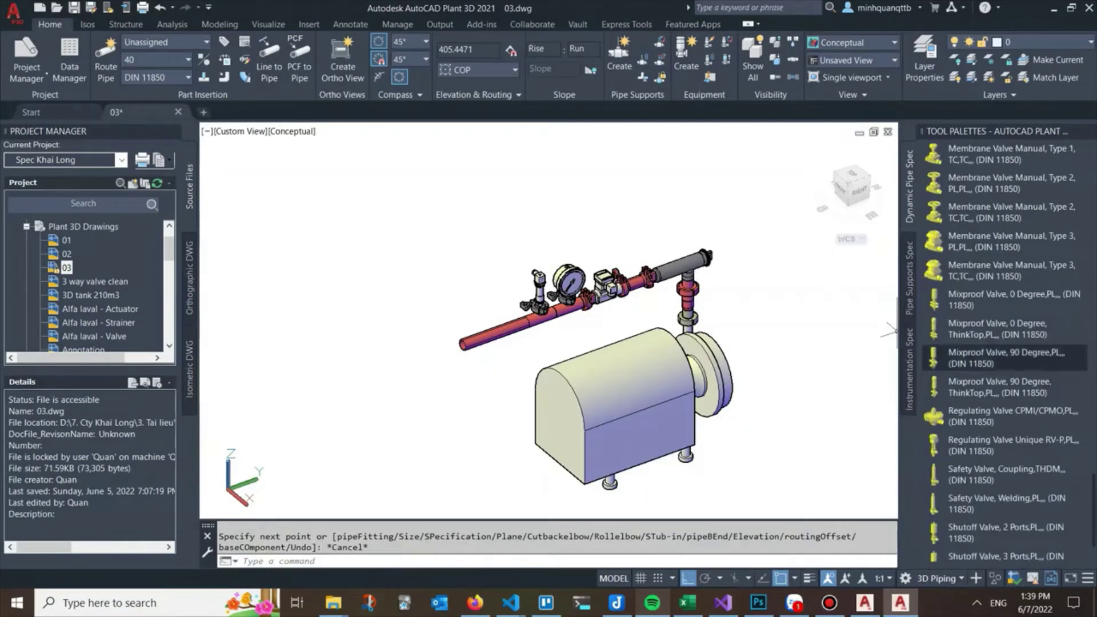
- Insert two Mixproof Valve, 90 Degree units at 90° rotation at the pipe's left end
click(966, 358)
scroll(477, 366, up, 3)
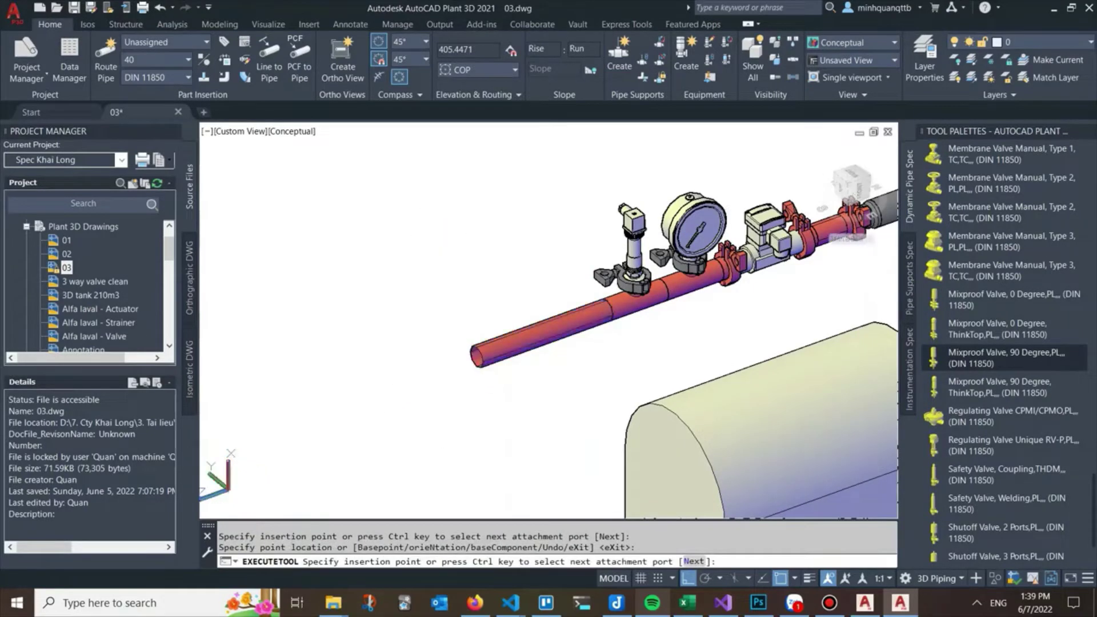
click(477, 365)
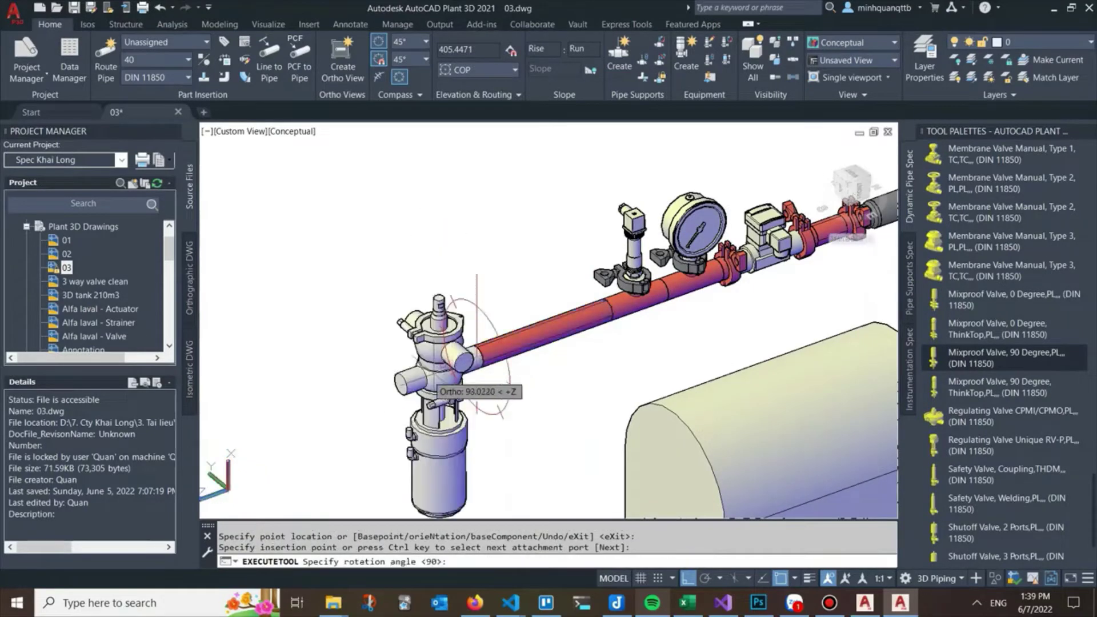
click(349, 203)
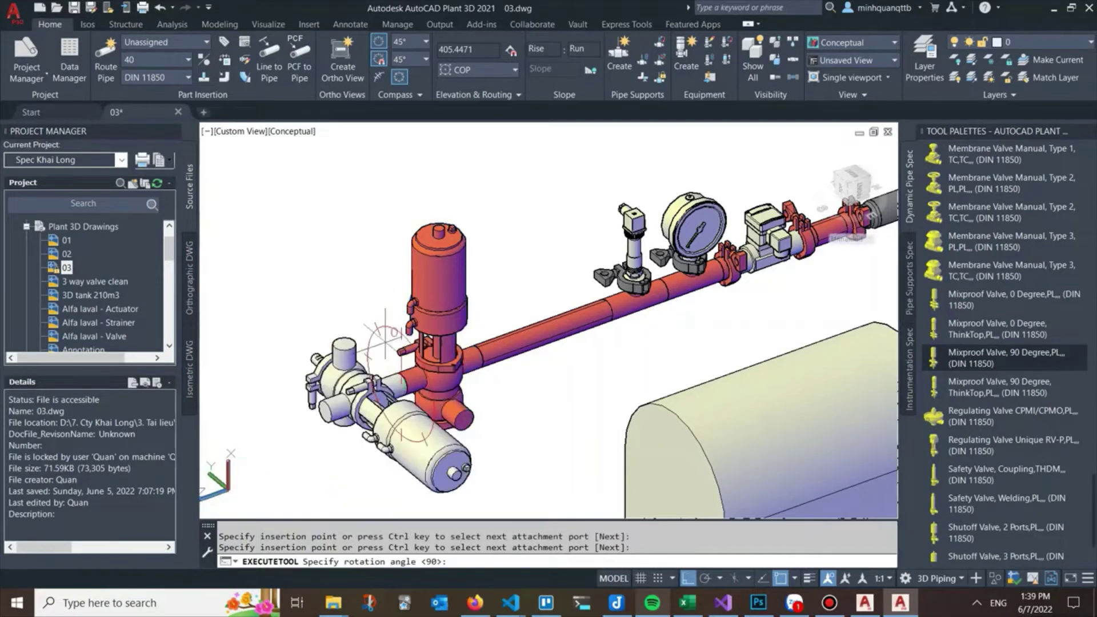
click(320, 218)
key(Escape)
scroll(312, 221, down, 3)
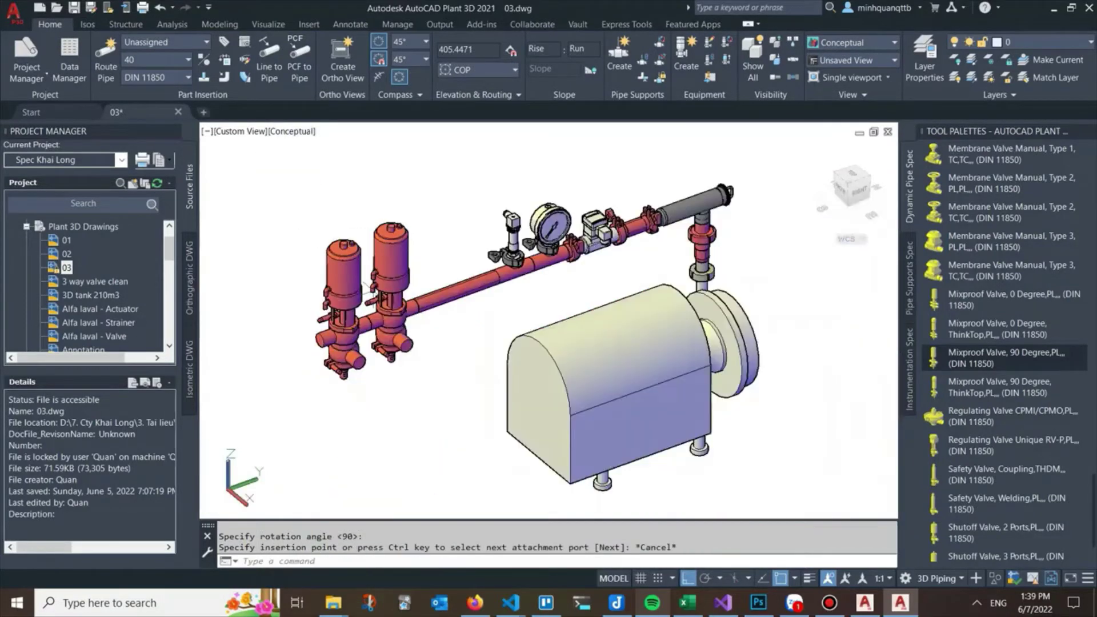
scroll(417, 294, up, 1)
scroll(523, 320, up, 2)
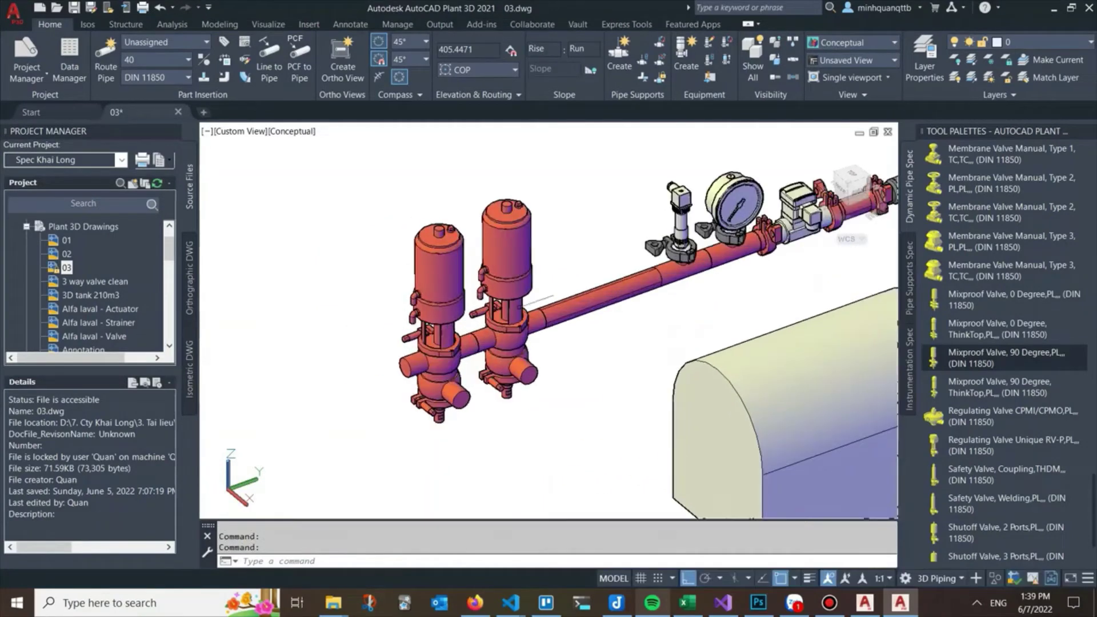
click(460, 327)
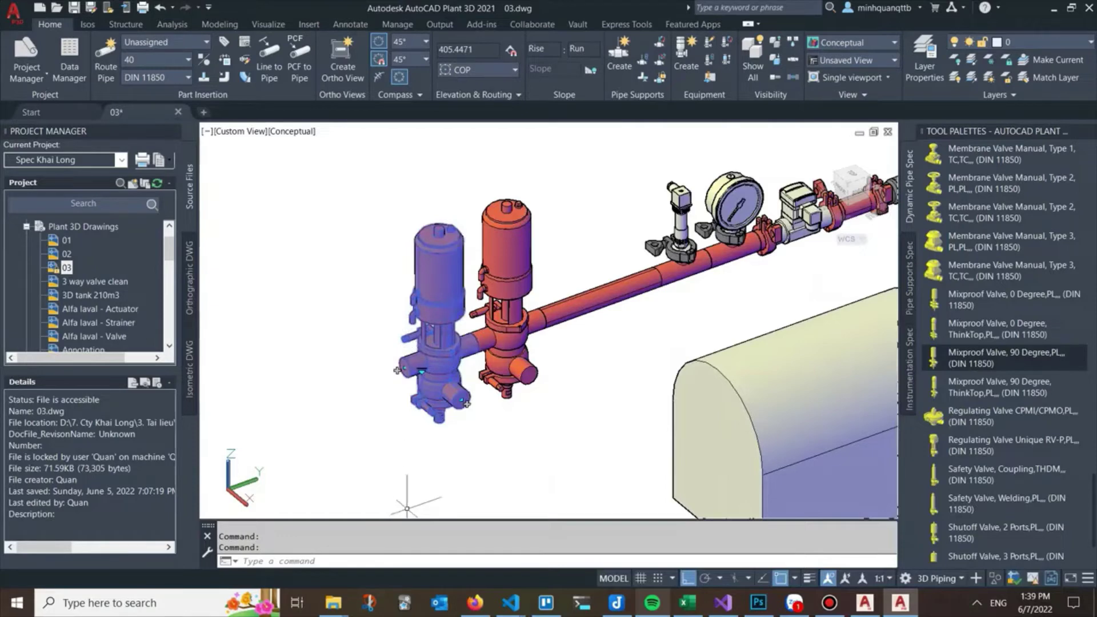
- Open the Properties palette for the selected left mixproof valve
text(pro)
key(Return)
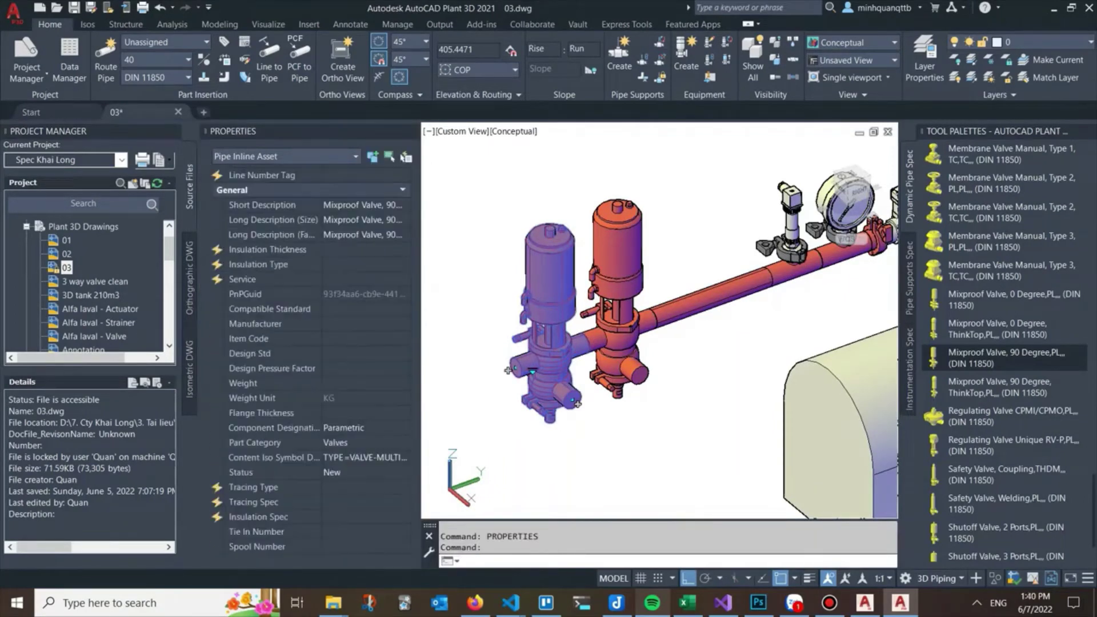
scroll(312, 343, down, 3)
scroll(311, 343, down, 3)
scroll(312, 343, down, 3)
scroll(312, 343, down, 3)
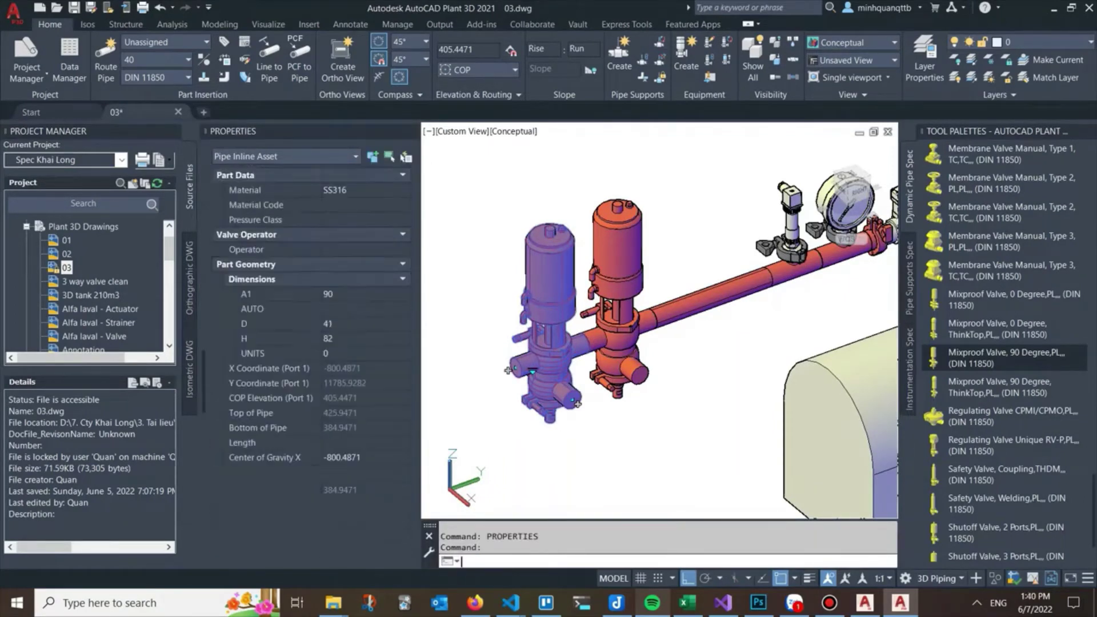
scroll(311, 342, down, 3)
- Set the left valve's A1 dimension to 0, keeping AUTO 1, D 41 and H 82
click(366, 234)
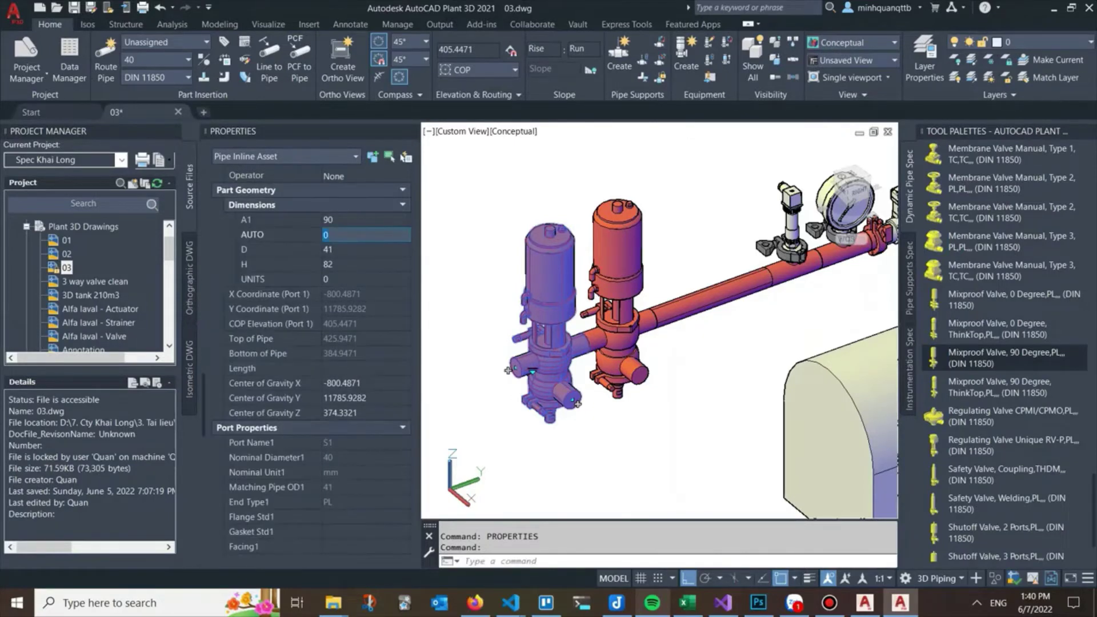
key(Tab)
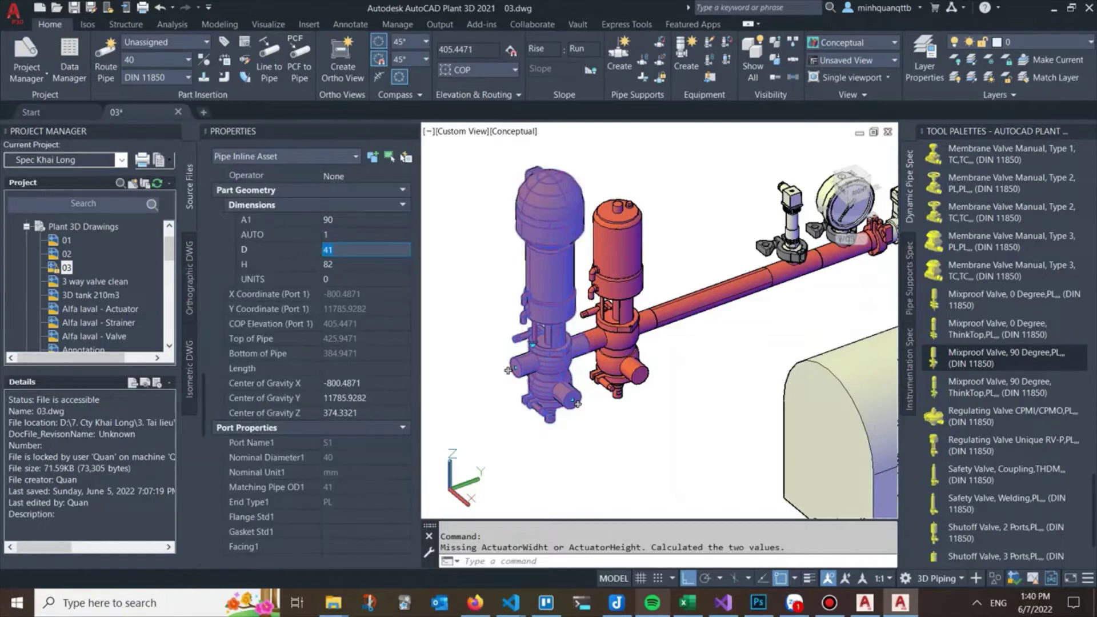
key(Tab)
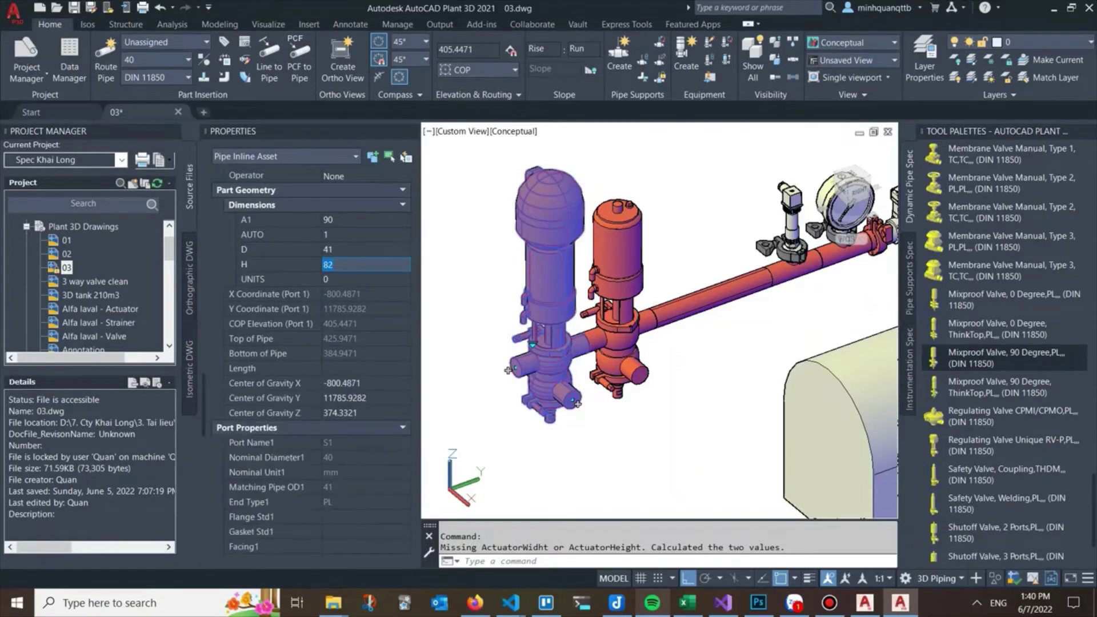
key(shift+Tab)
key(shift+Tab)
key(shift+Tab)
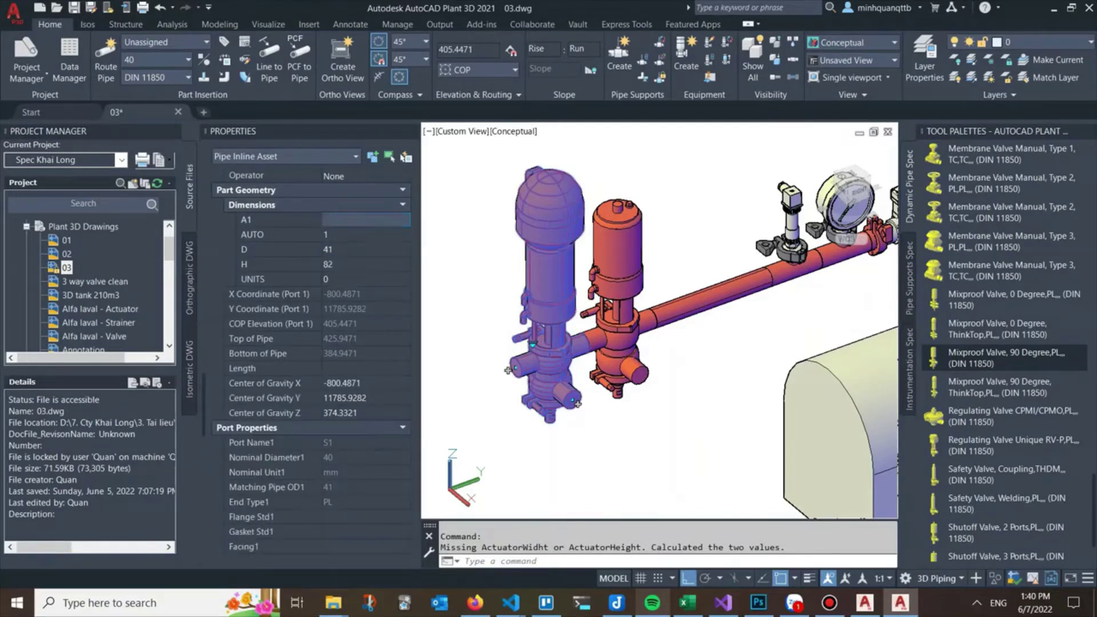
text(45)
key(Tab)
key(shift+Tab)
text(0)
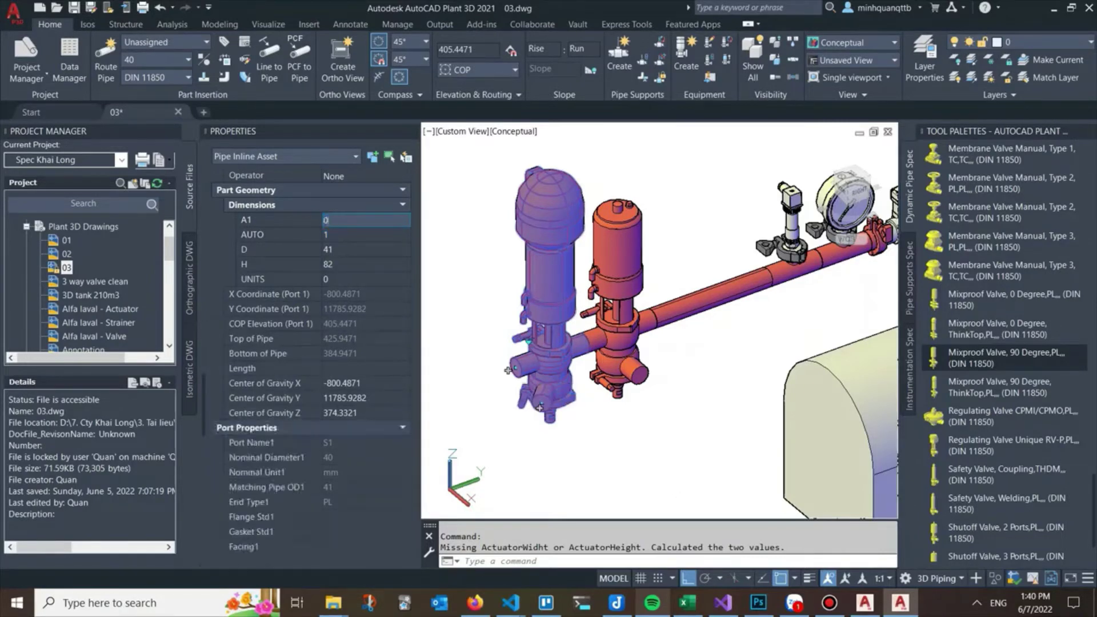
key(Tab)
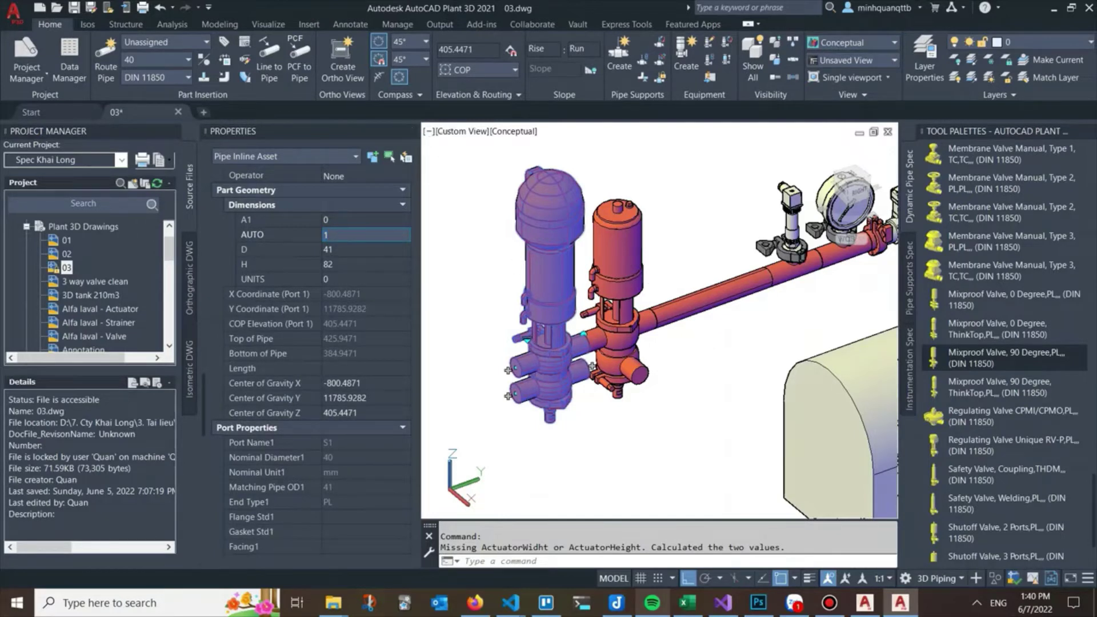
- Add the second mixproof valve, set A1 to 0 for both, and close Properties
click(629, 265)
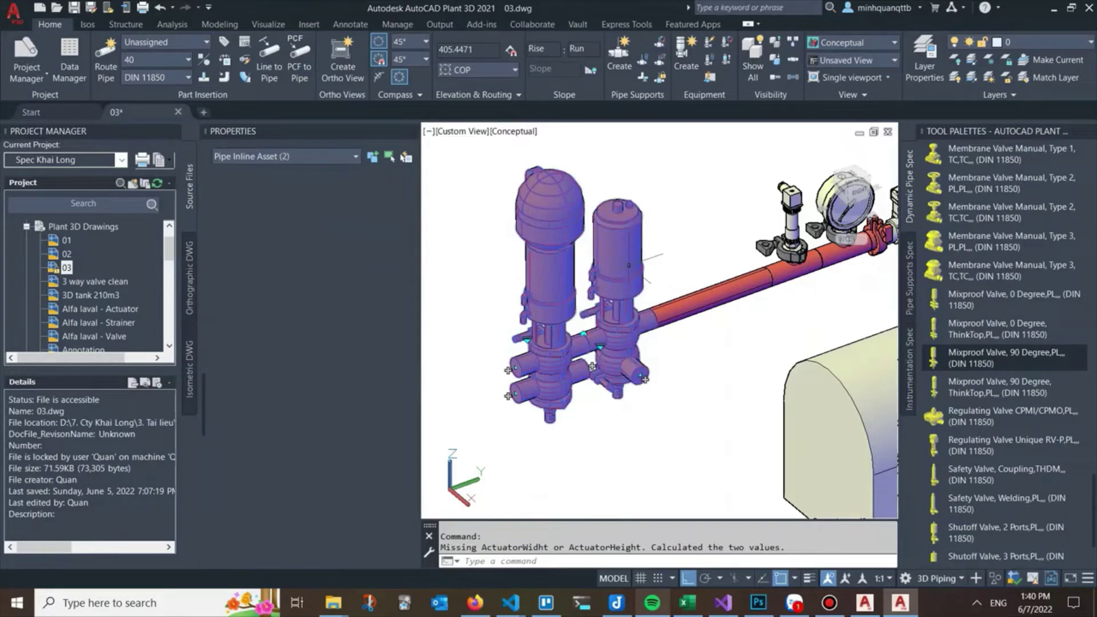
scroll(325, 309, down, 5)
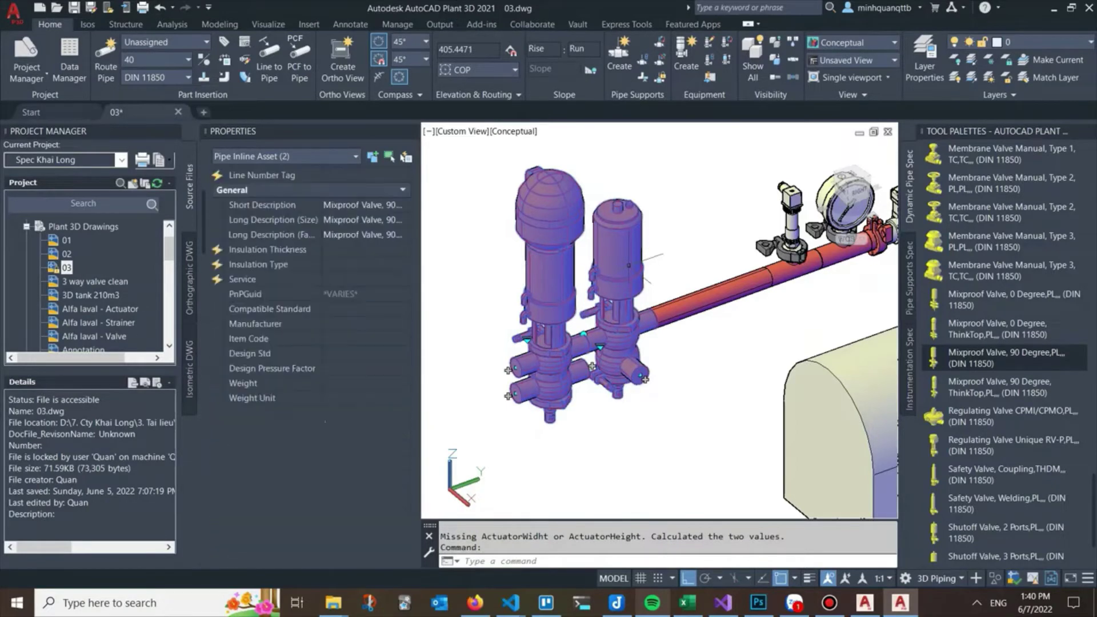
scroll(325, 310, down, 5)
scroll(326, 309, up, 5)
scroll(325, 309, up, 5)
scroll(325, 309, up, 2)
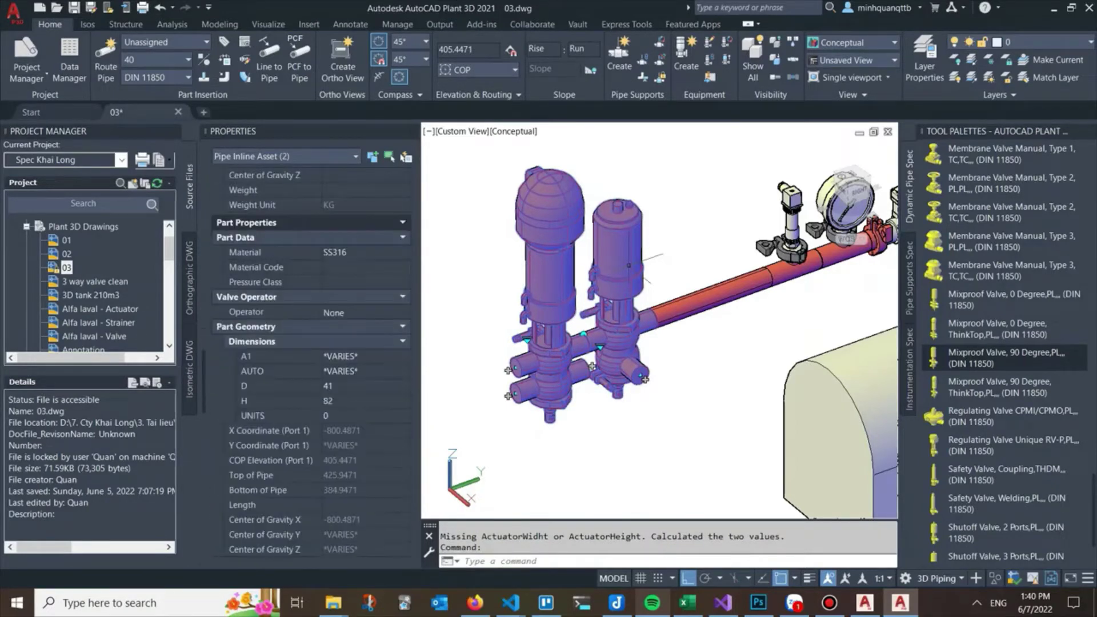
click(343, 356)
text(0)
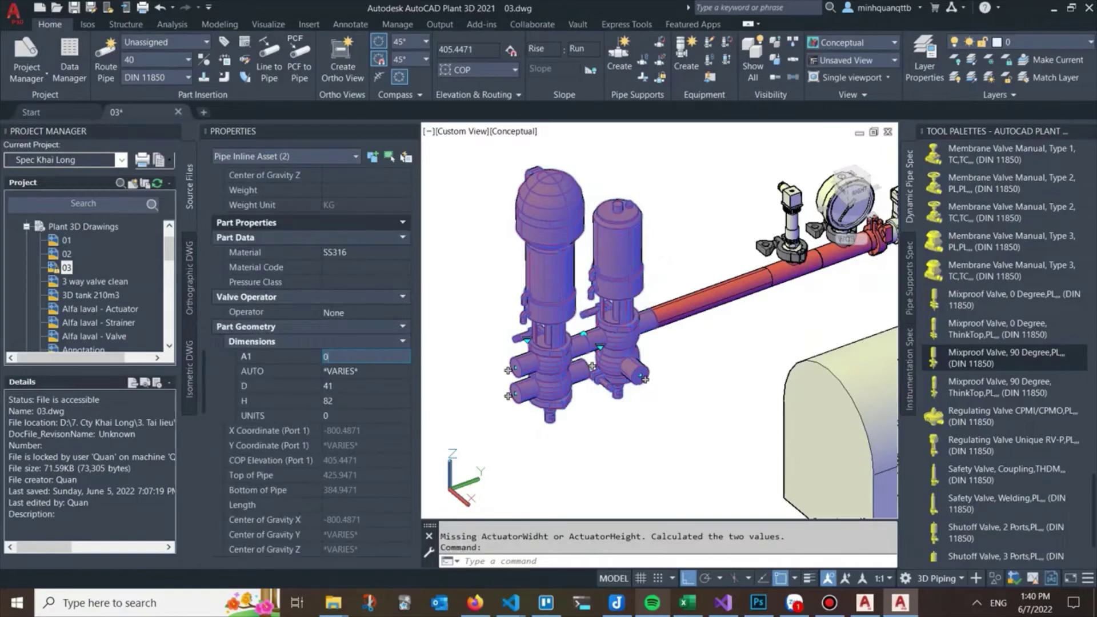
key(Tab)
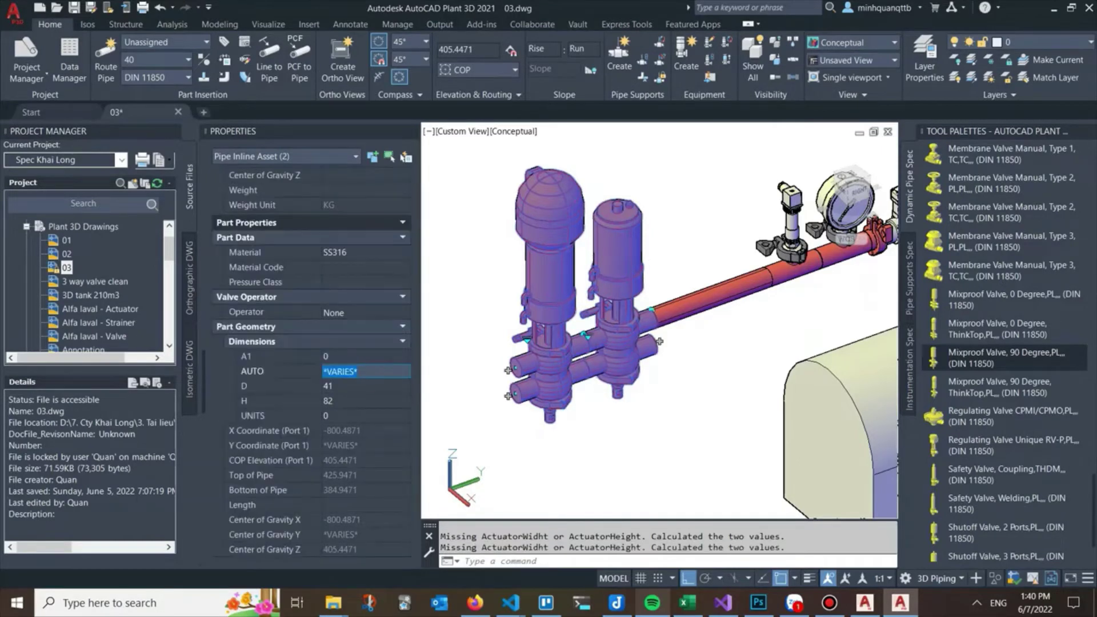
key(ctrl+1)
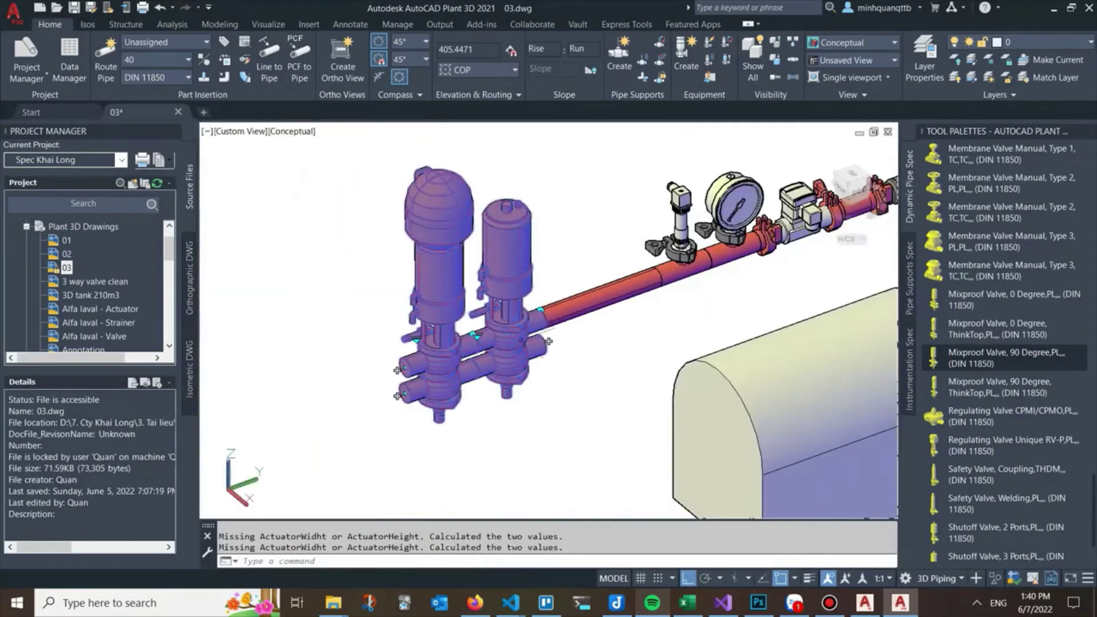
- Run a short horizontal pipe leftward from the left mixproof valve's lower nozzle
key(Escape)
scroll(491, 336, down, 3)
scroll(450, 303, up, 3)
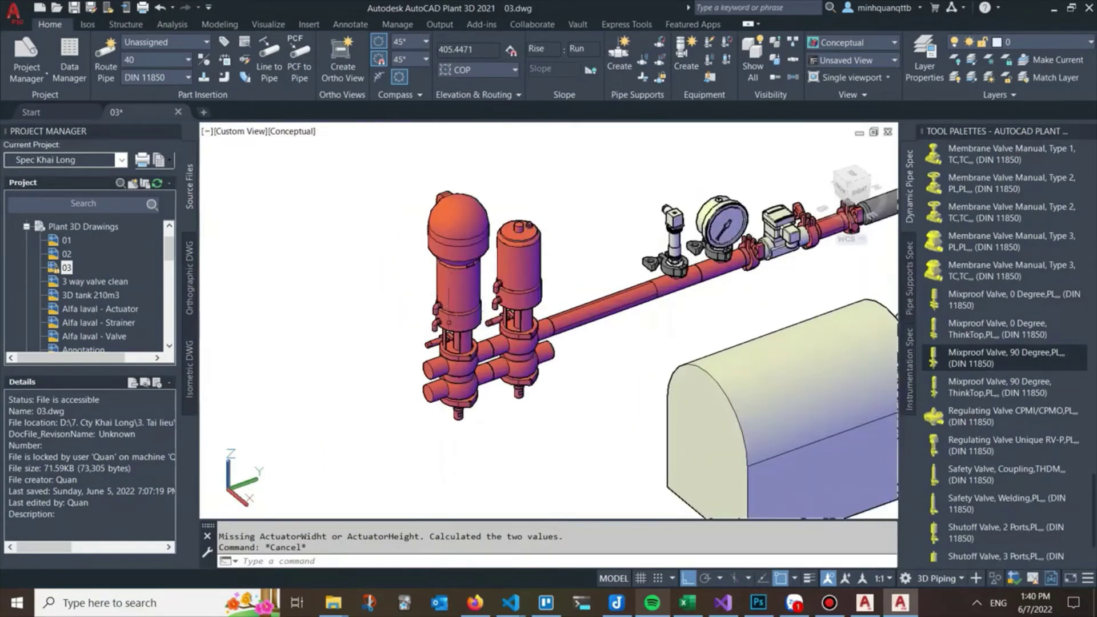
click(423, 377)
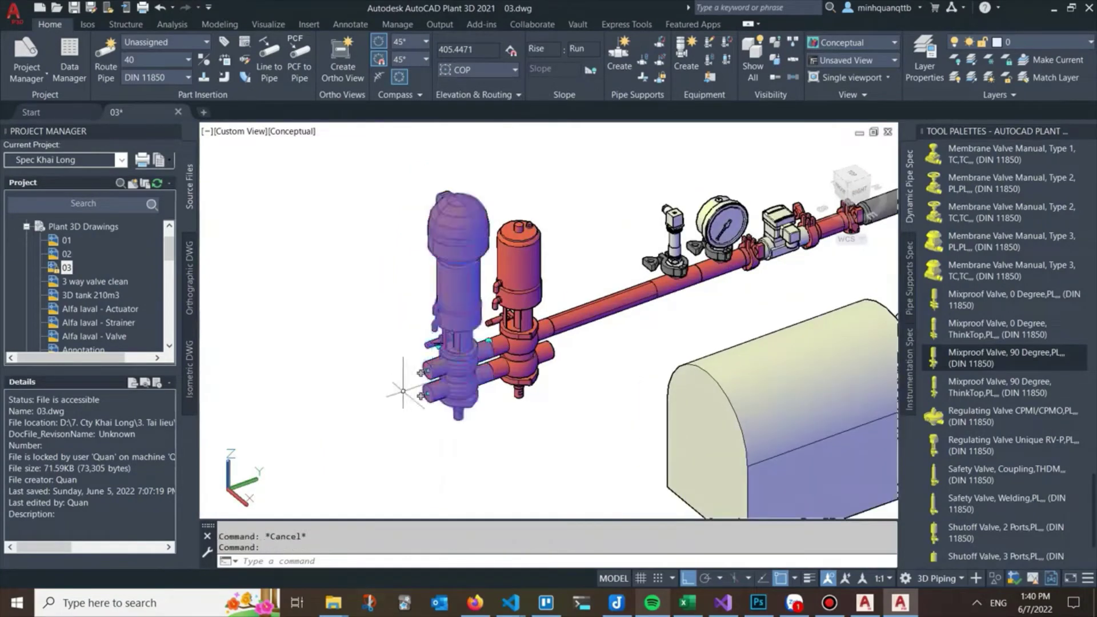
click(419, 372)
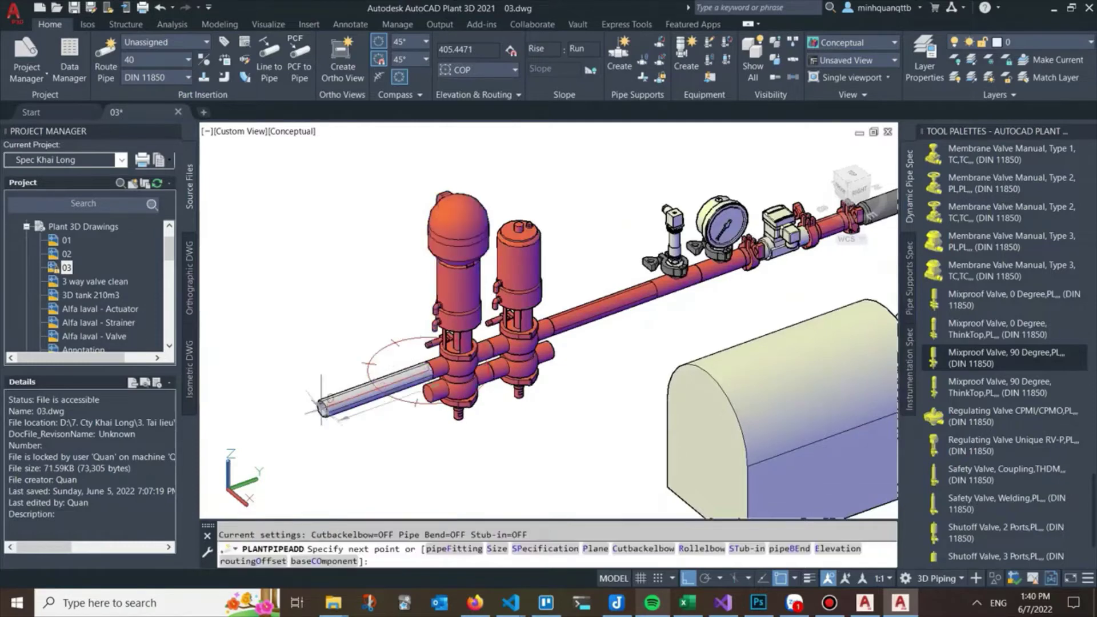
click(354, 394)
key(Escape)
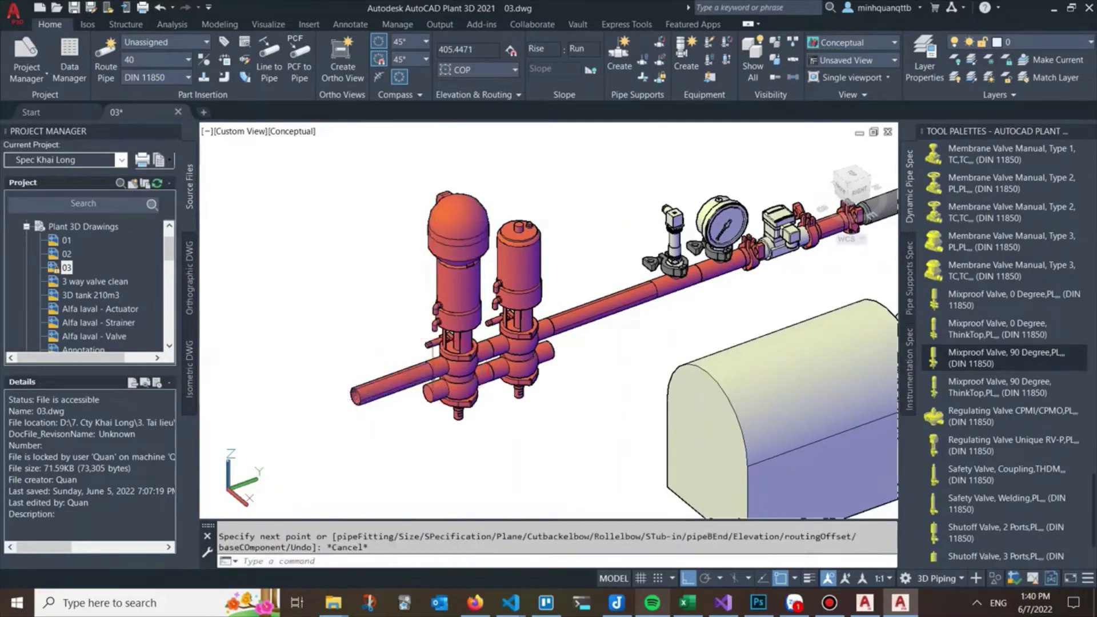
scroll(1005, 358, down, 3)
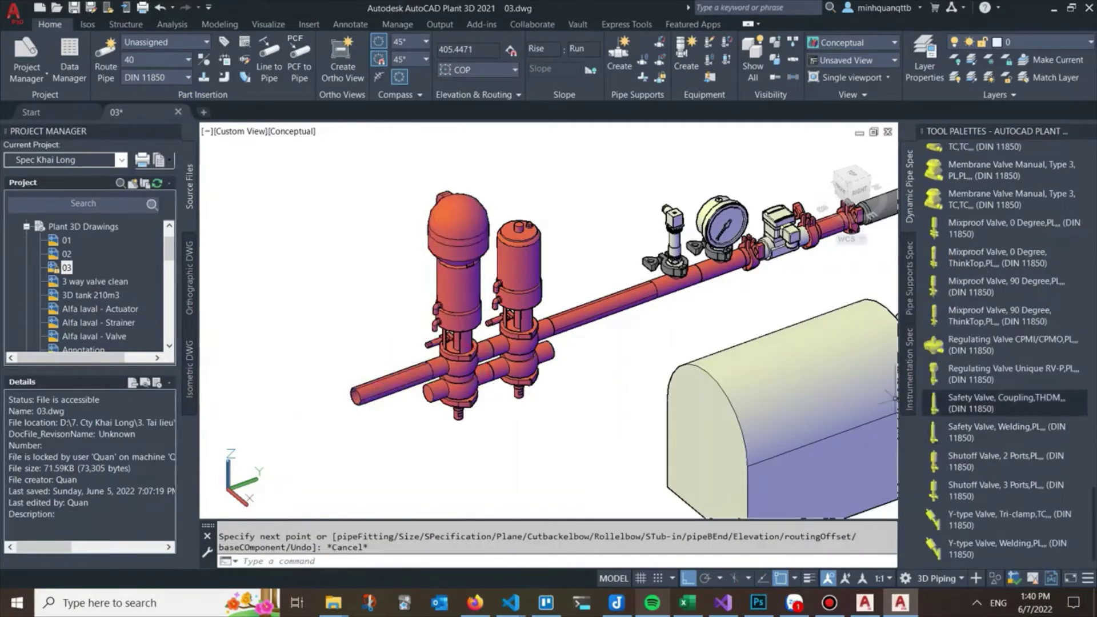
scroll(1005, 412, up, 5)
scroll(1006, 372, up, 5)
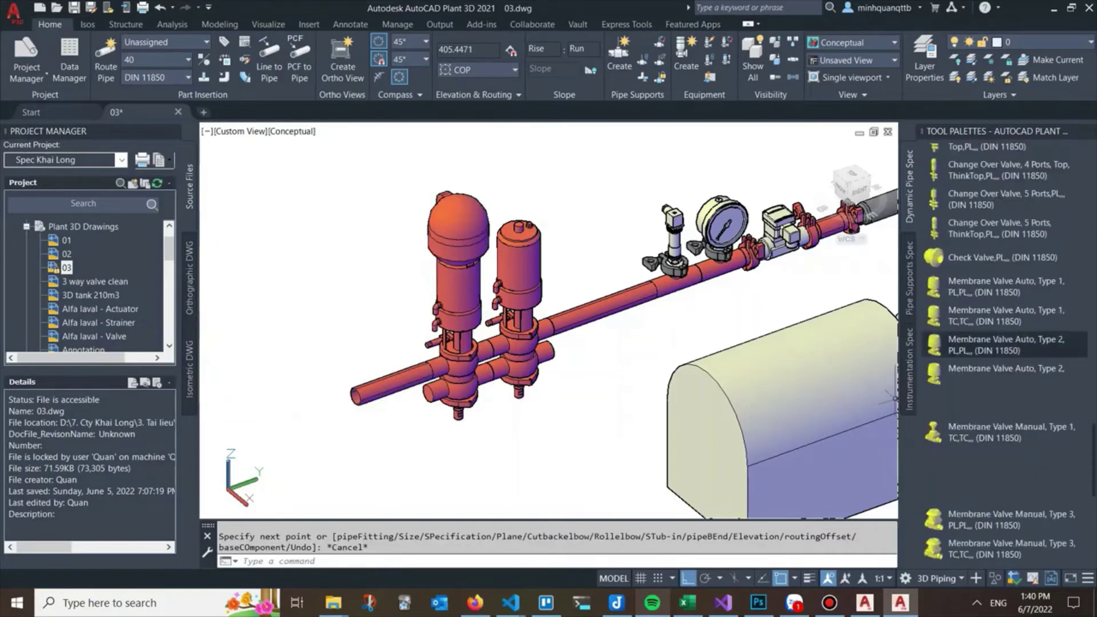
scroll(1006, 316, up, 2)
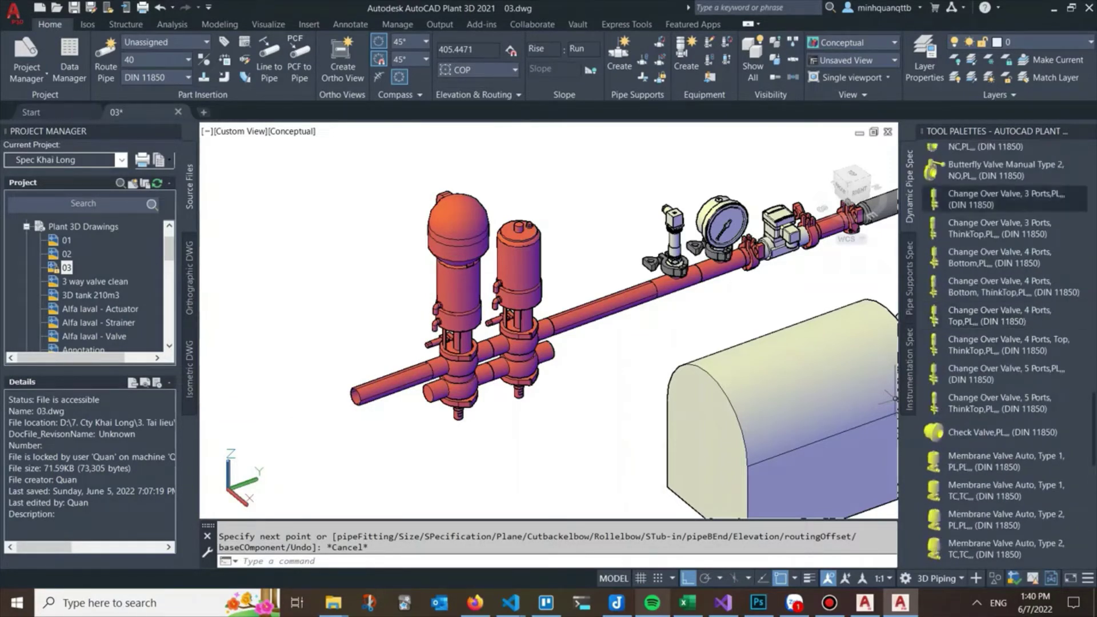
- Insert an upright size 40 Change Over Valve on the end of the new pipe
click(1005, 199)
scroll(355, 400, up, 2)
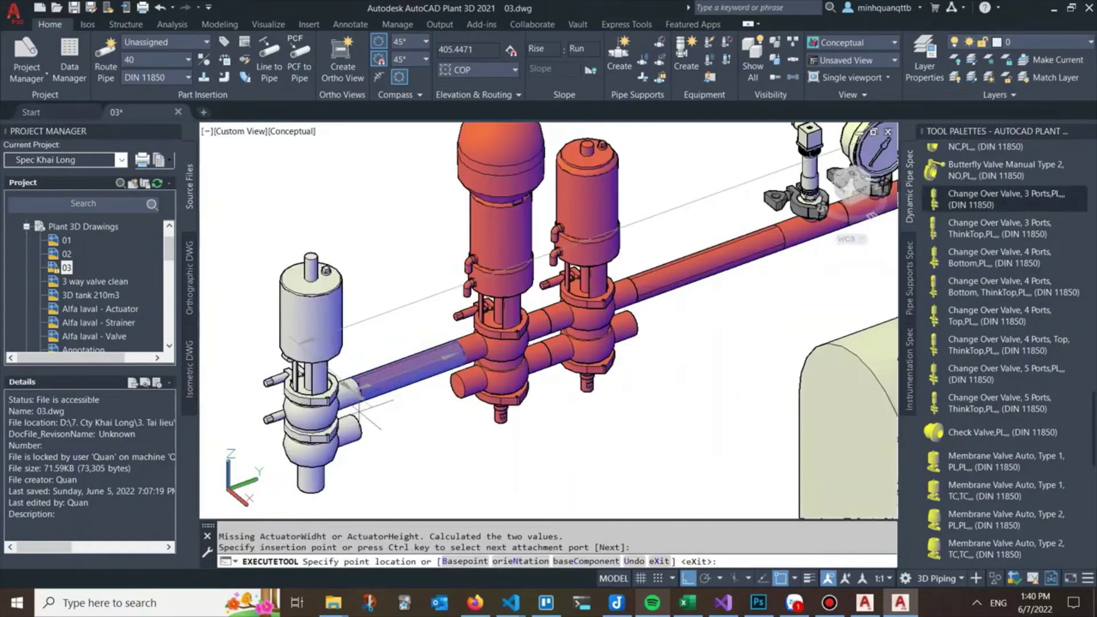
click(354, 400)
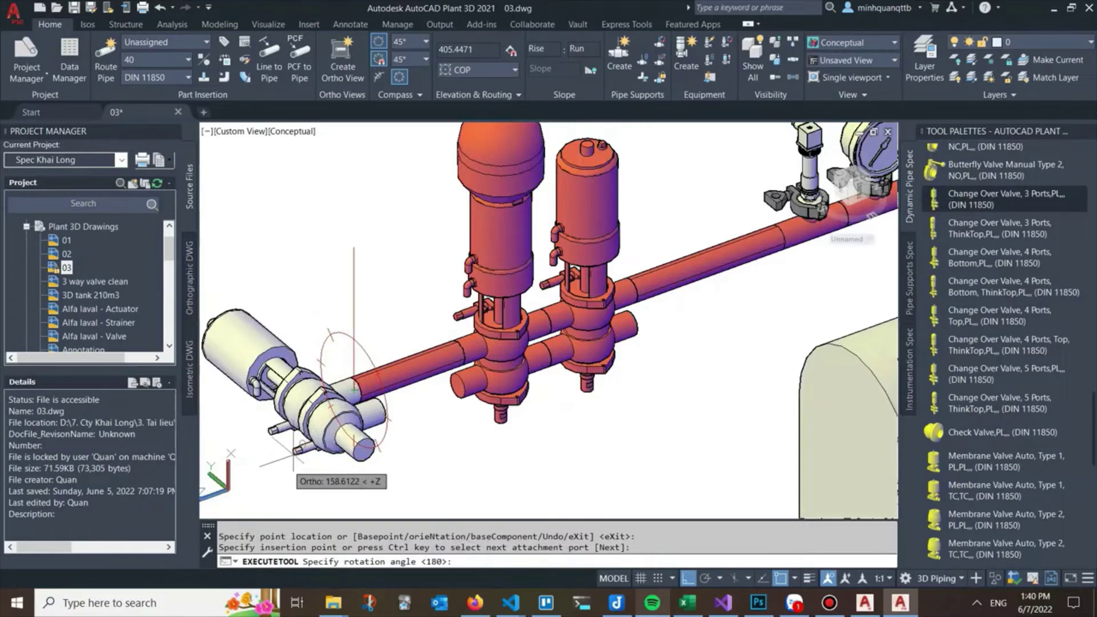
middle_drag(280, 472, 319, 415)
click(416, 460)
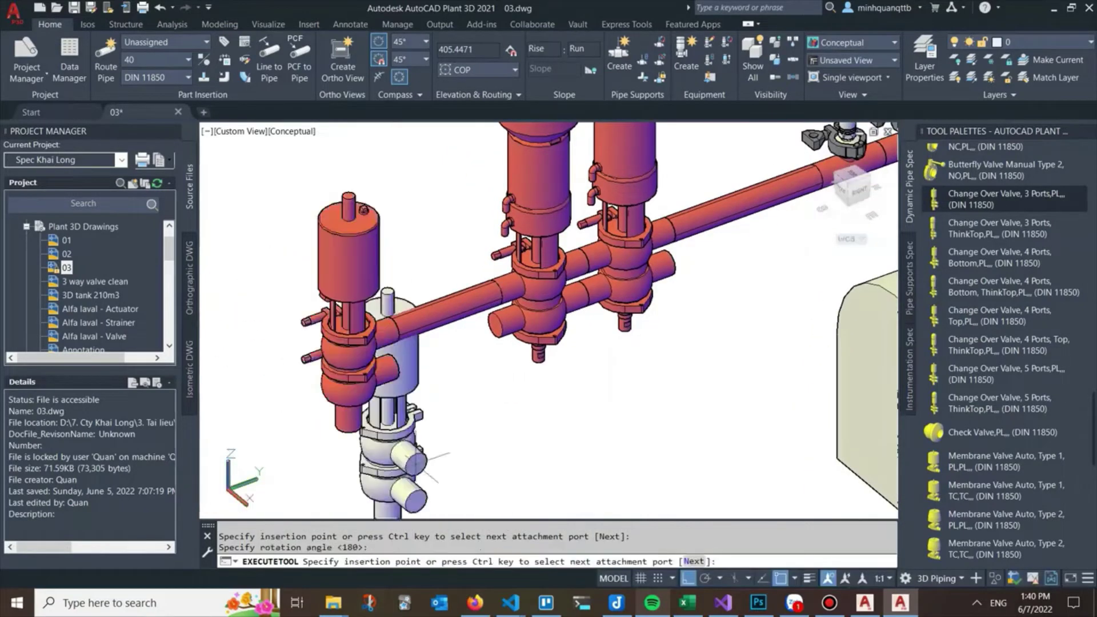
scroll(416, 460, down, 3)
key(Escape)
- Select the change-over valve and display its properties
middle_drag(497, 497, 326, 440)
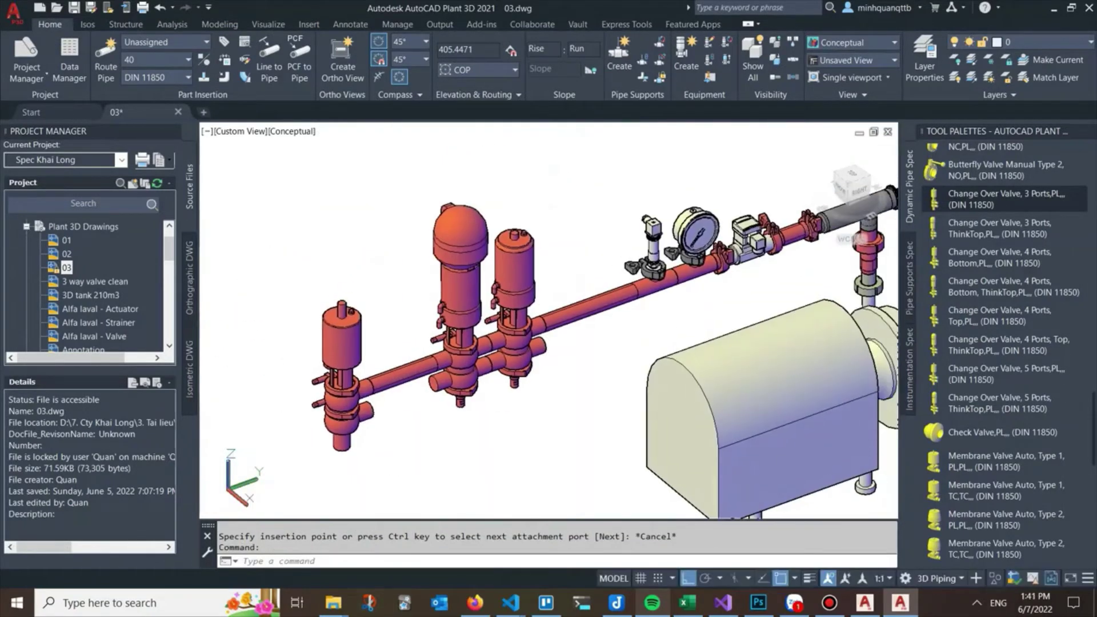
click(330, 435)
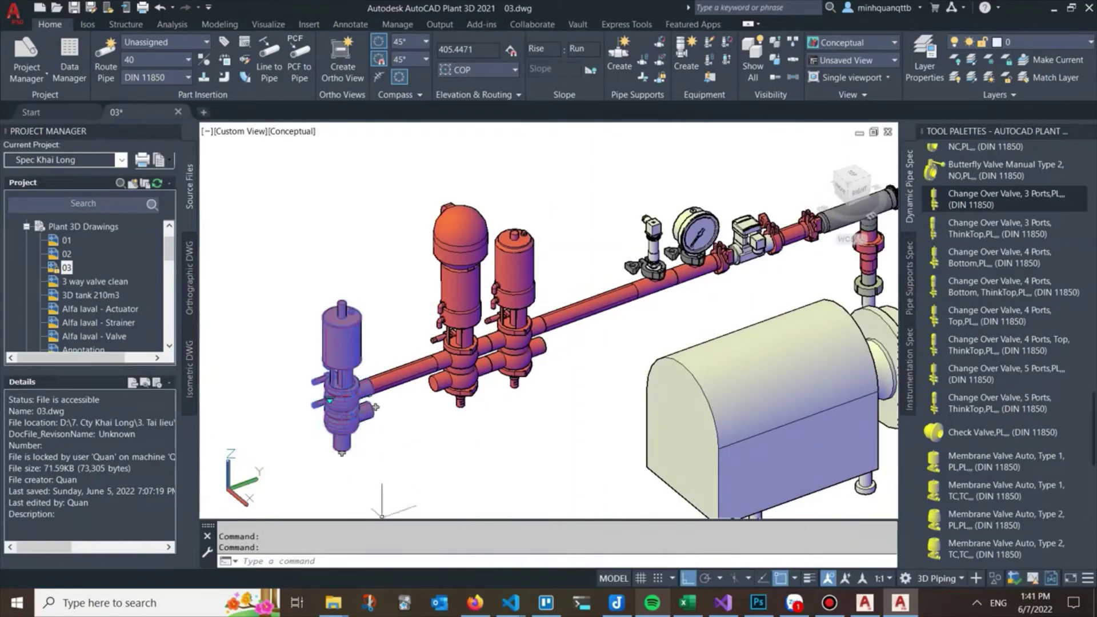
text(pr)
text(perties)
key(Return)
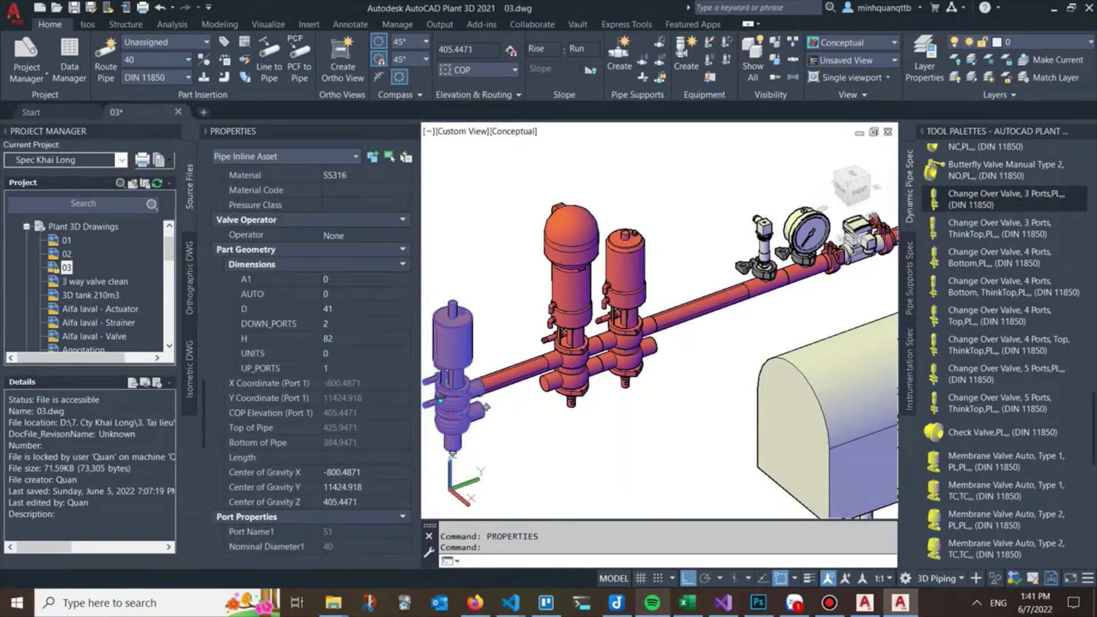
- Set the change-over valve's A1 dimension to 180
click(366, 279)
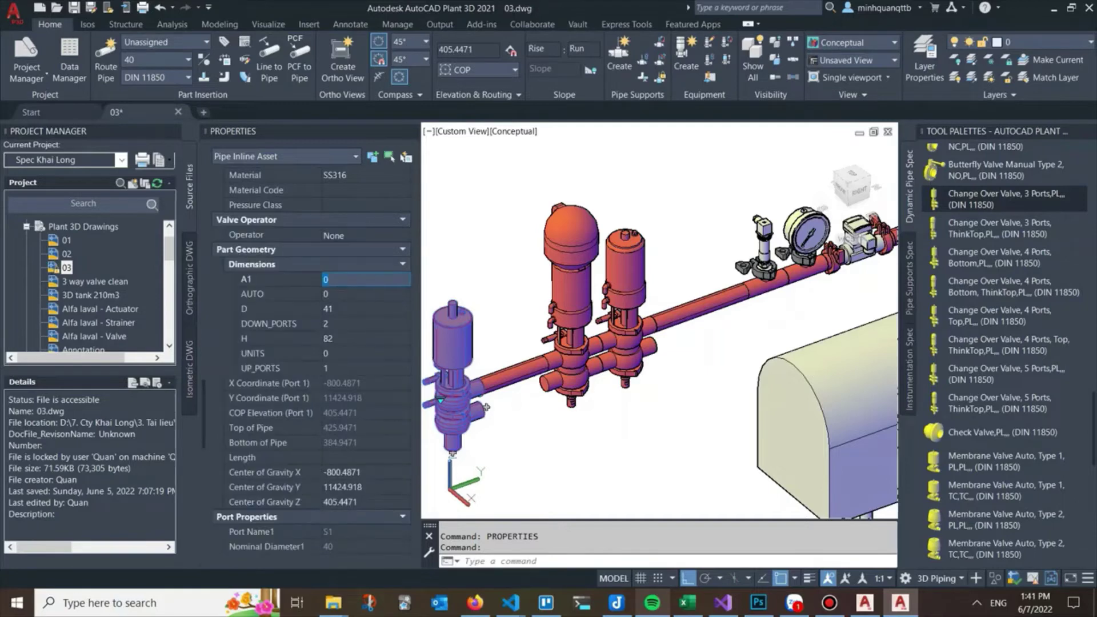
text(180)
key(Return)
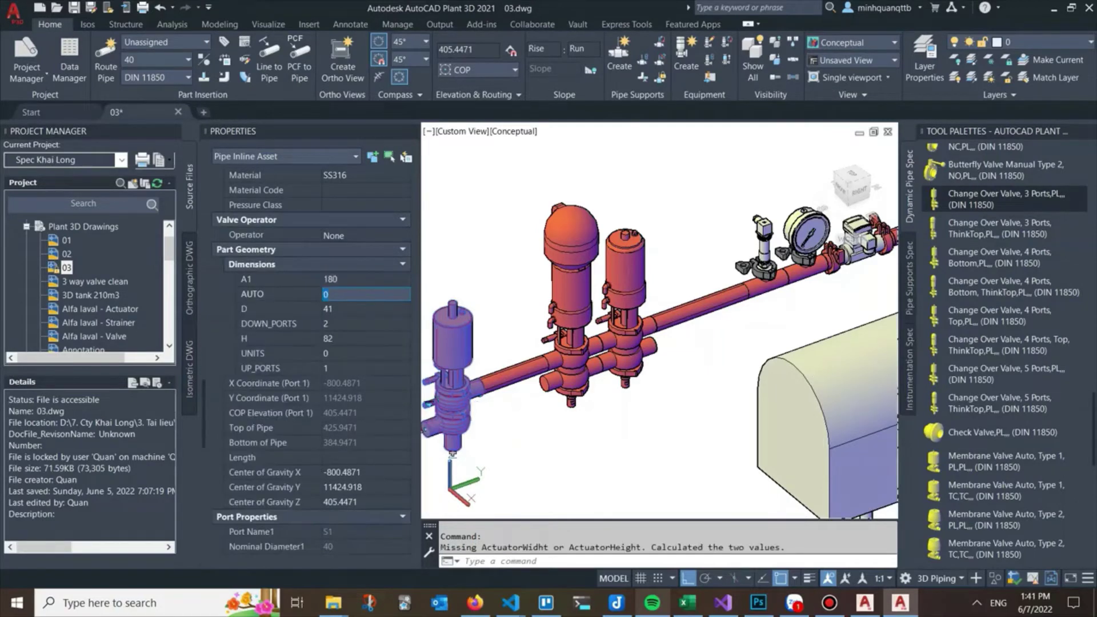
key(Escape)
middle_drag(490, 327, 555, 319)
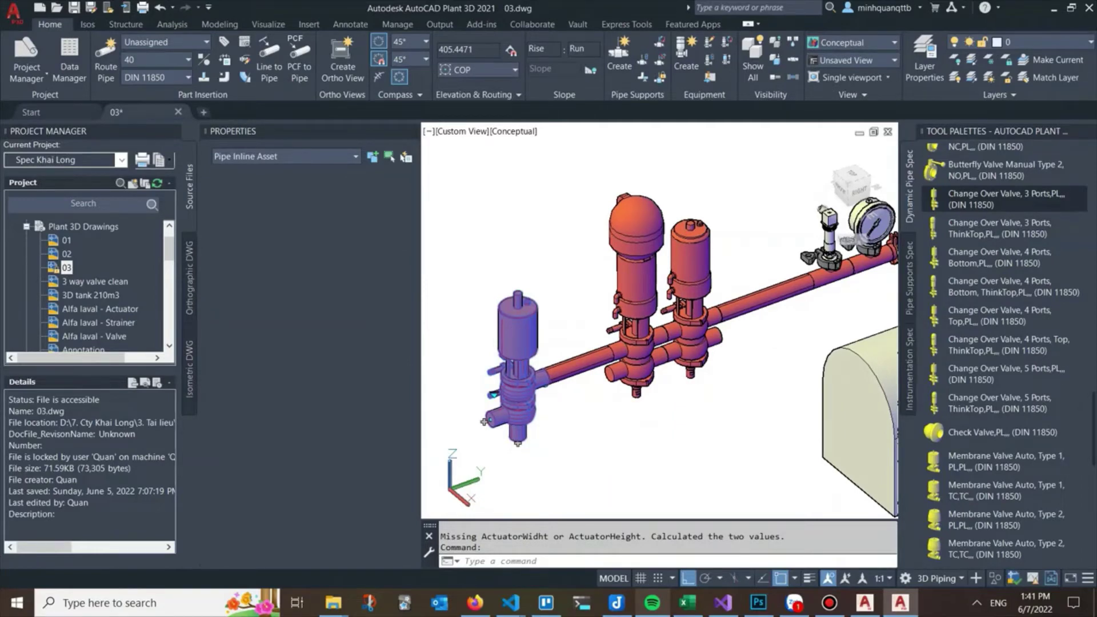
scroll(311, 363, down, 5)
scroll(311, 363, down, 5)
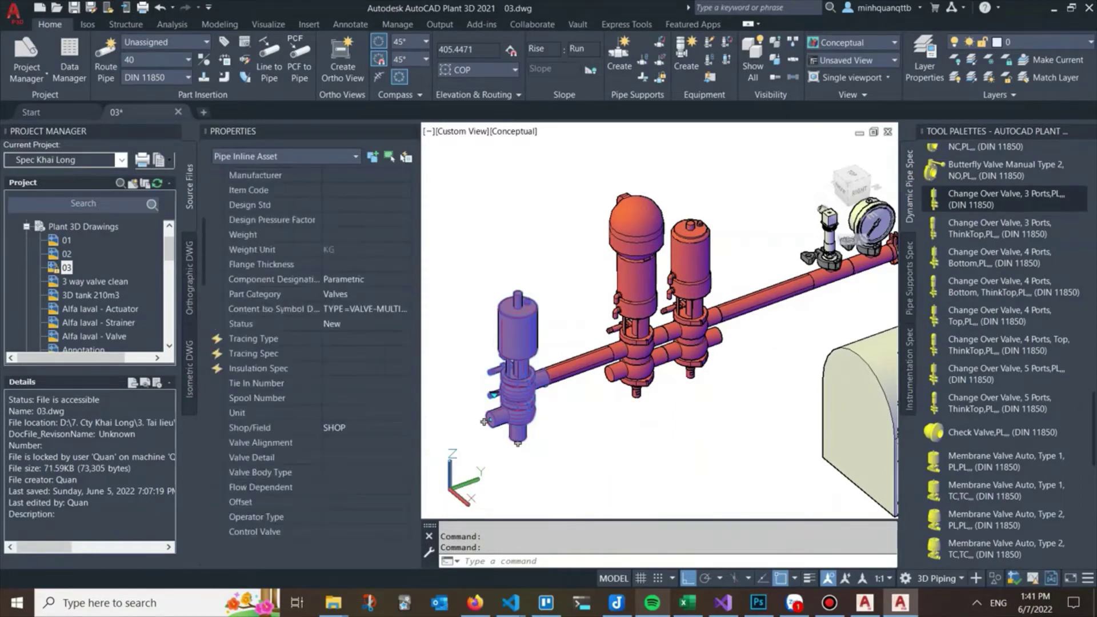
scroll(311, 363, down, 5)
scroll(311, 363, up, 5)
scroll(311, 363, down, 3)
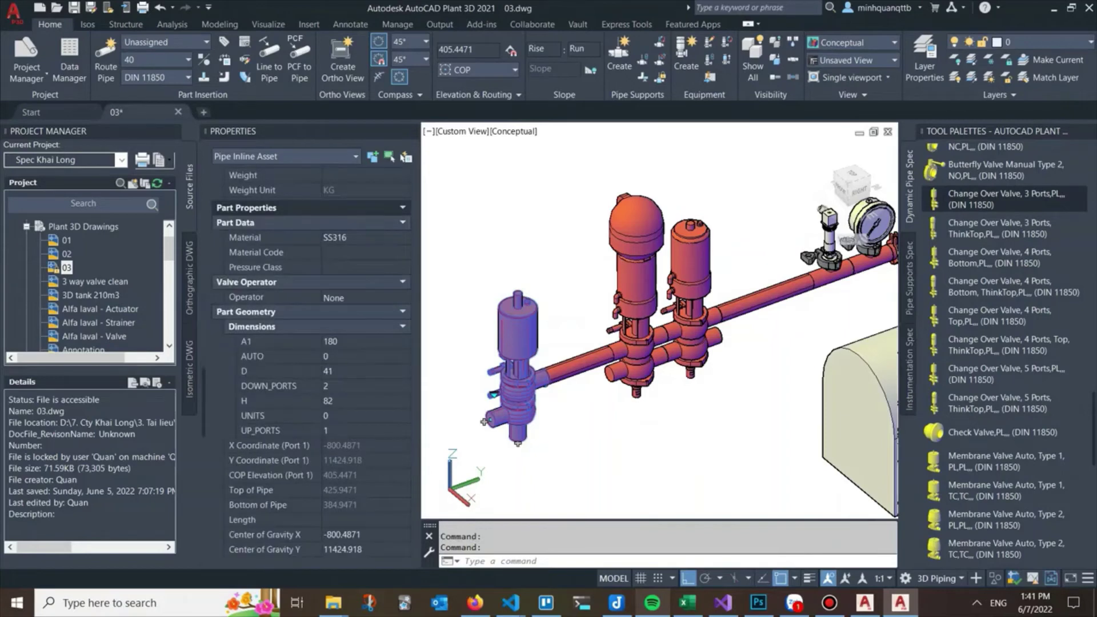
- Try 2 up and 3 down ports, then restore 1 up and 2 down ports and close Properties
click(366, 431)
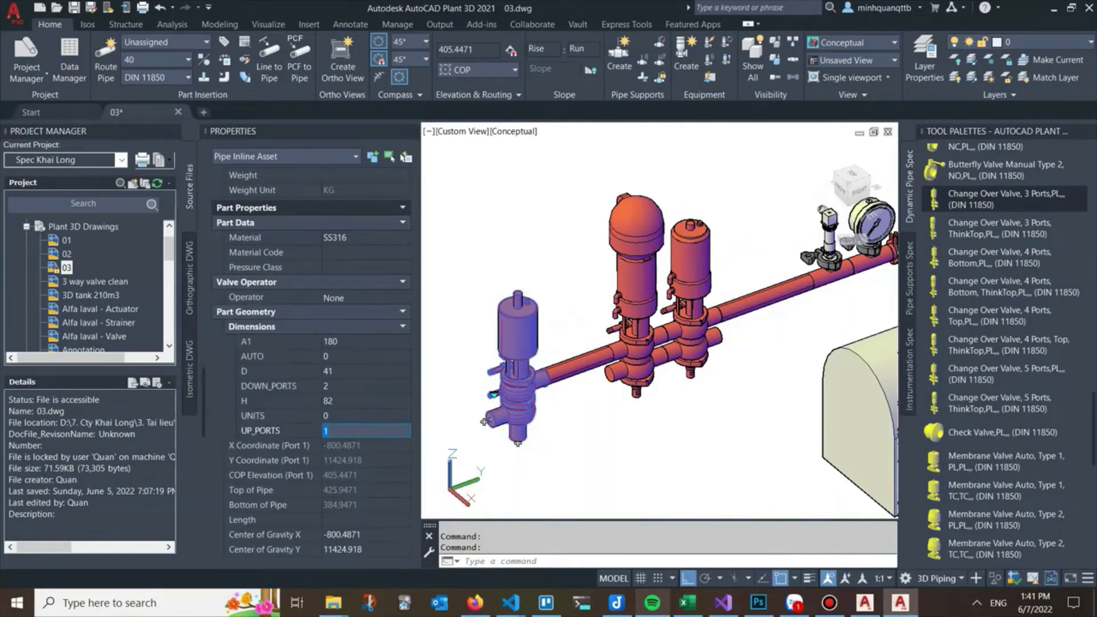
text(2)
key(Return)
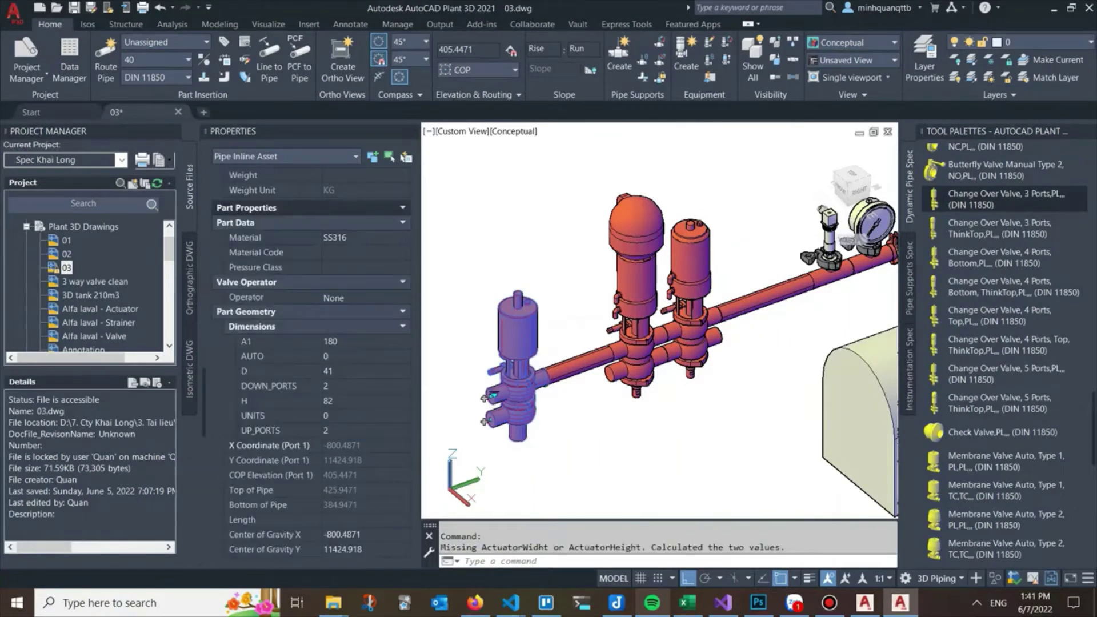
click(365, 386)
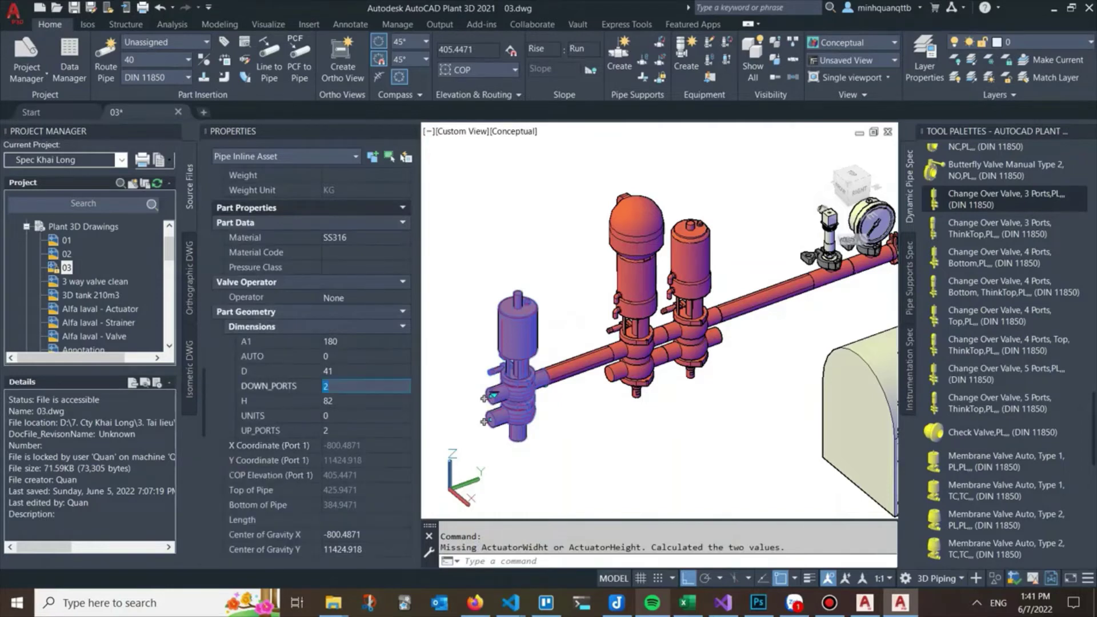
text(3)
key(Tab)
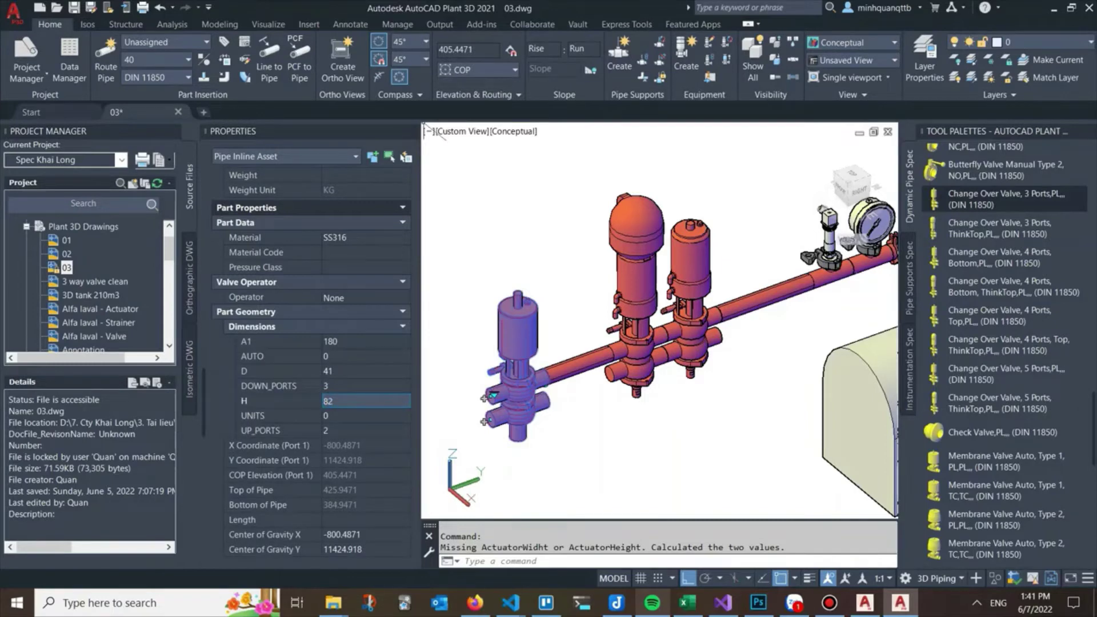
key(shift+Tab)
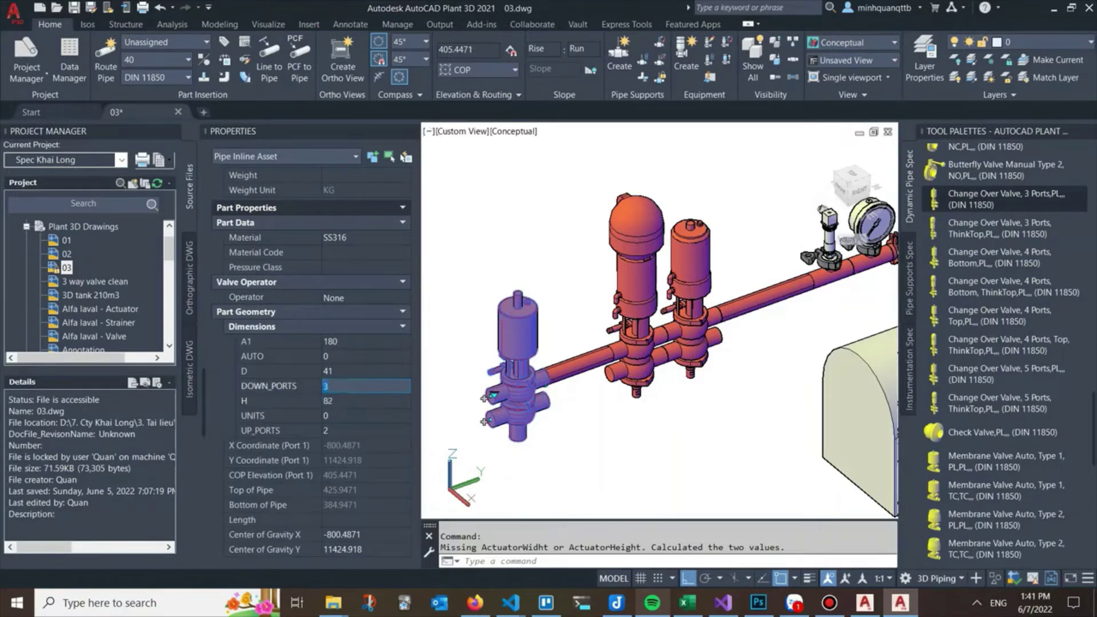
text(2)
key(Tab)
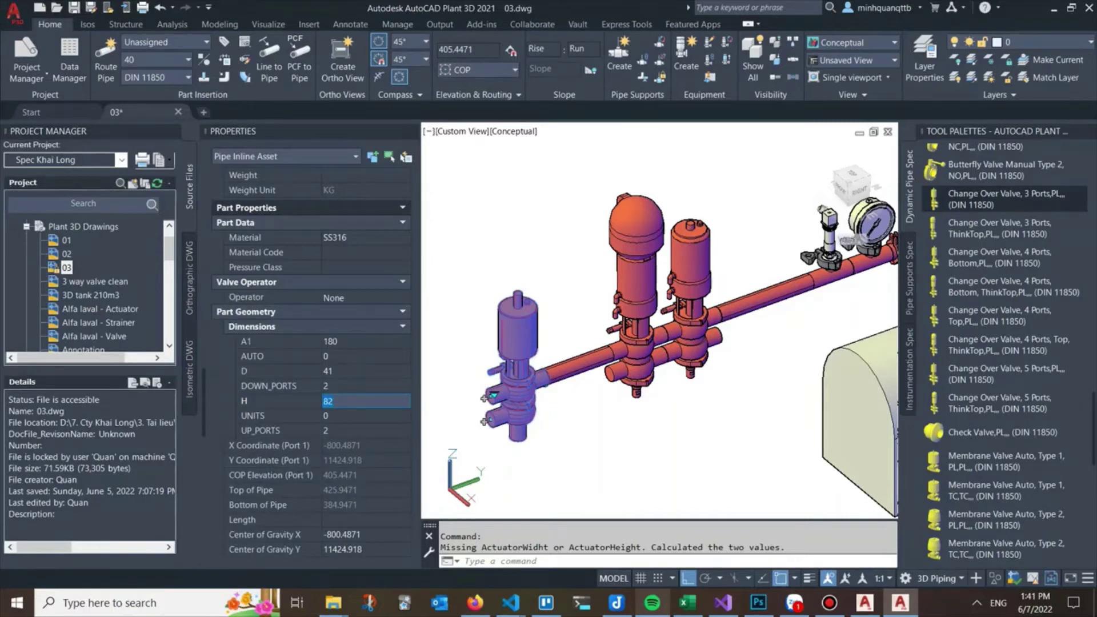
key(Tab)
text(1)
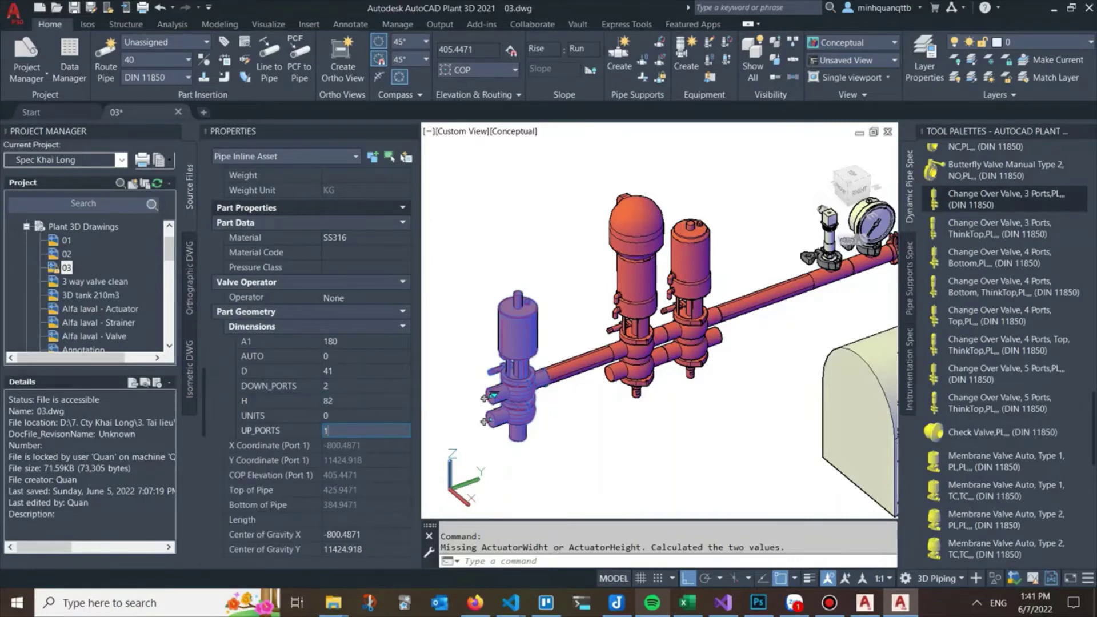
key(Return)
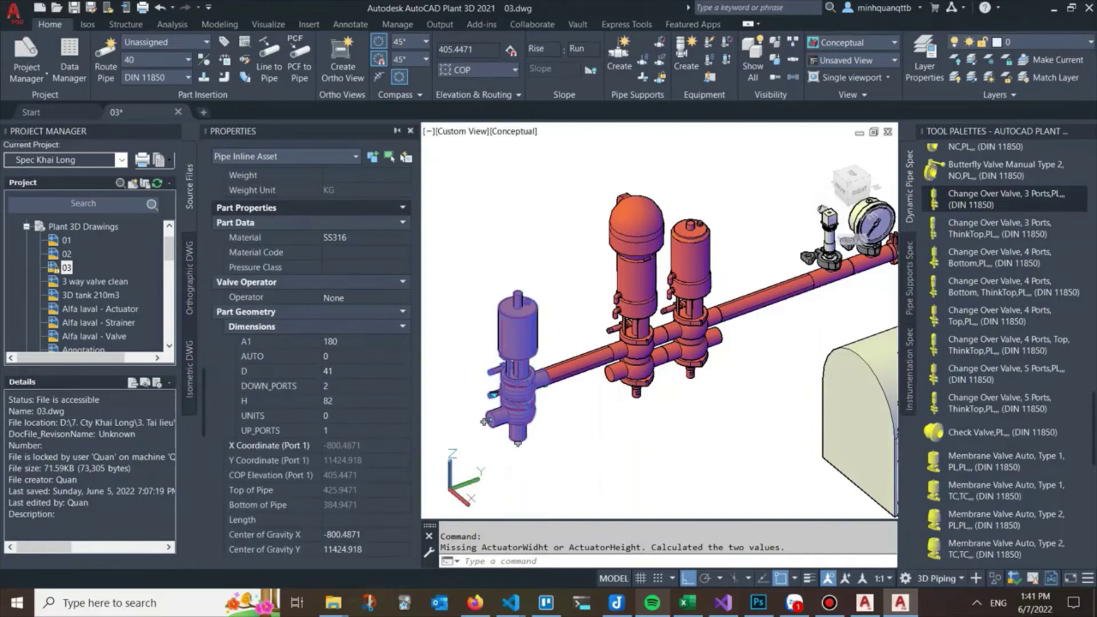
click(410, 131)
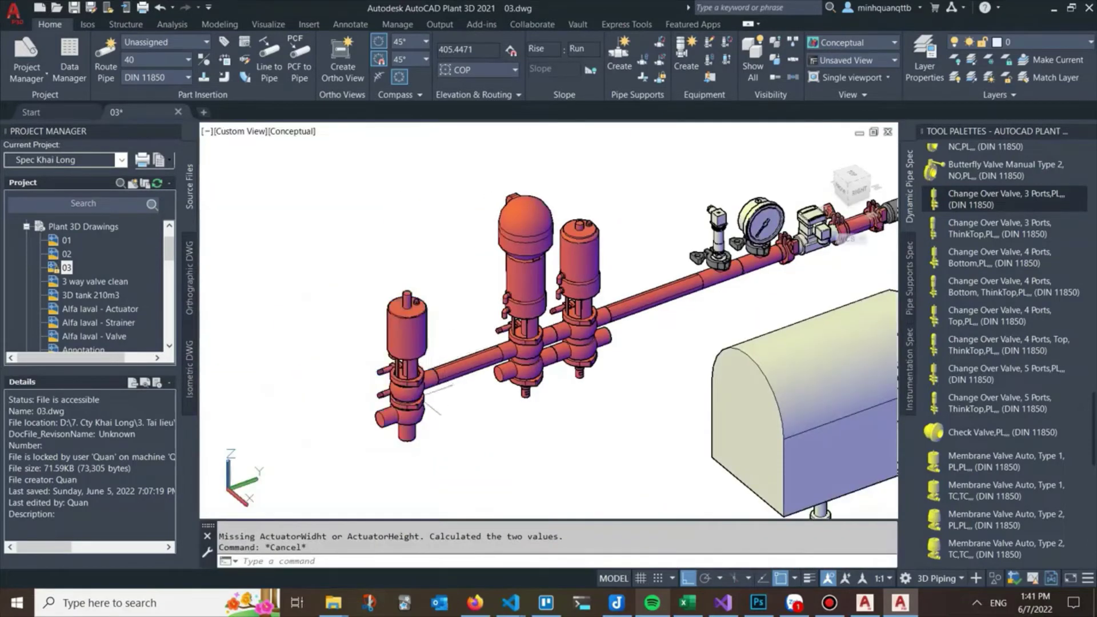
- Insert a Butterfly Valve Manual Type 2 NC between the change-over and left mixproof valves
key(Escape)
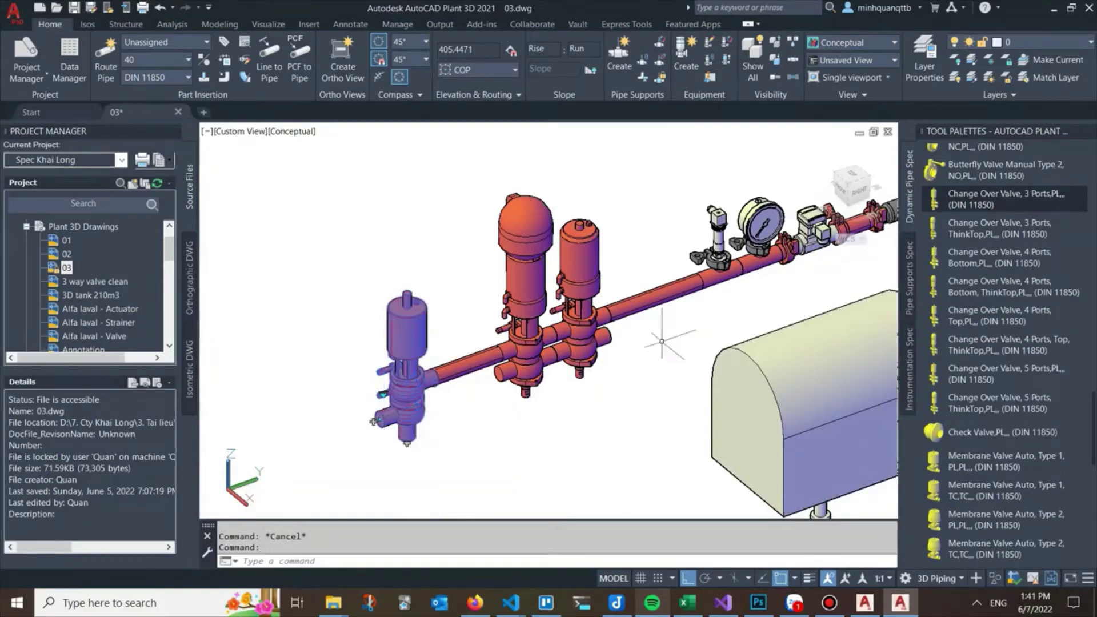
scroll(972, 317, up, 2)
scroll(972, 317, up, 3)
scroll(1000, 343, up, 3)
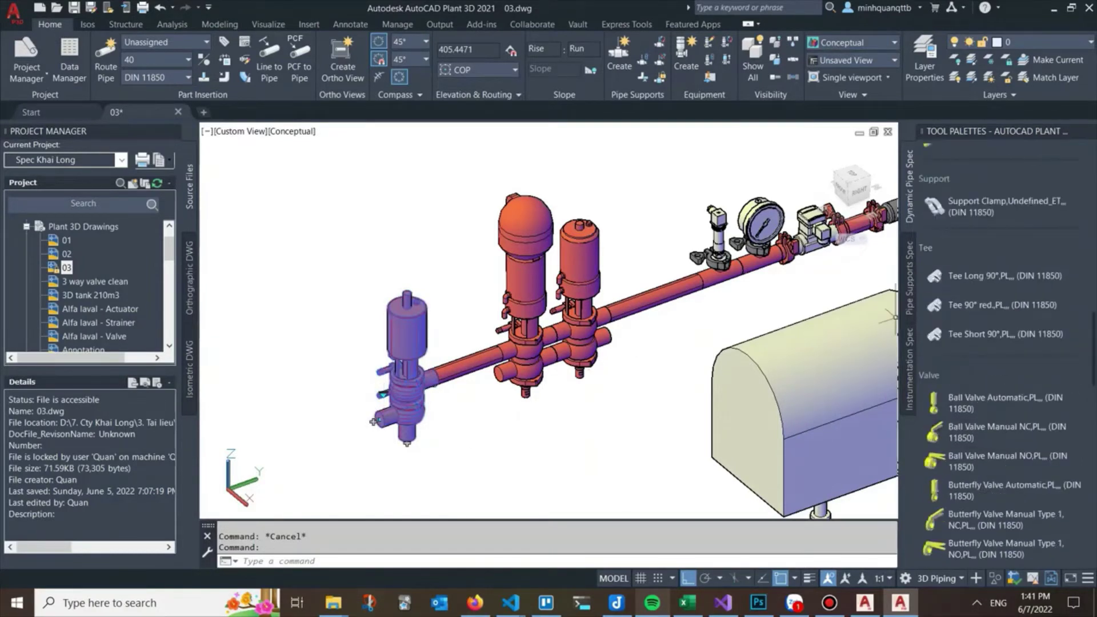
scroll(1006, 343, down, 2)
scroll(1006, 343, down, 2)
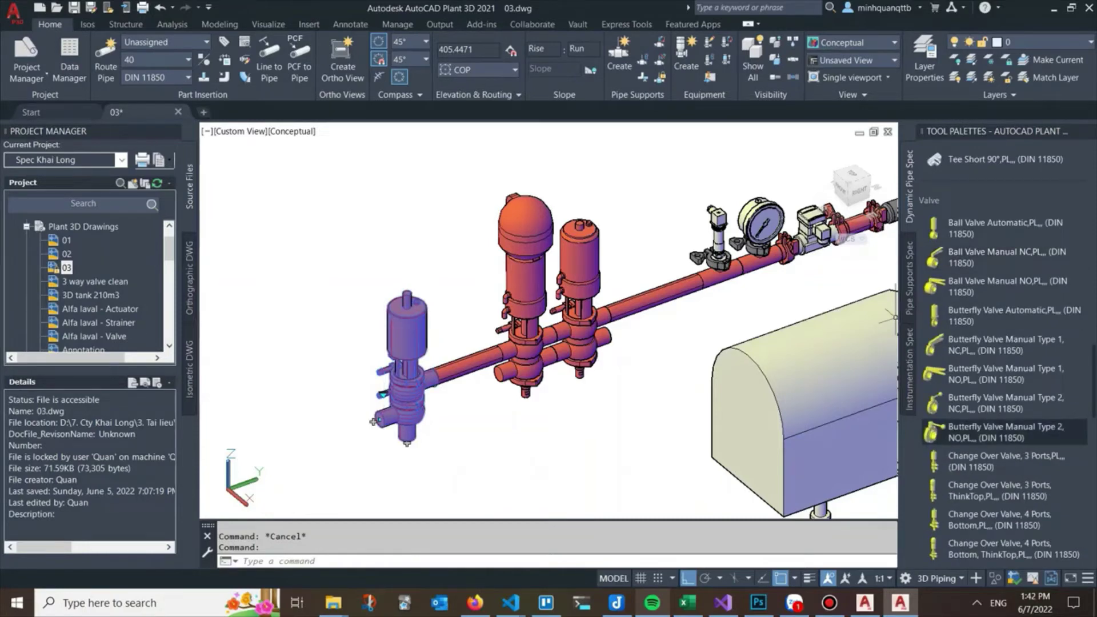
click(972, 403)
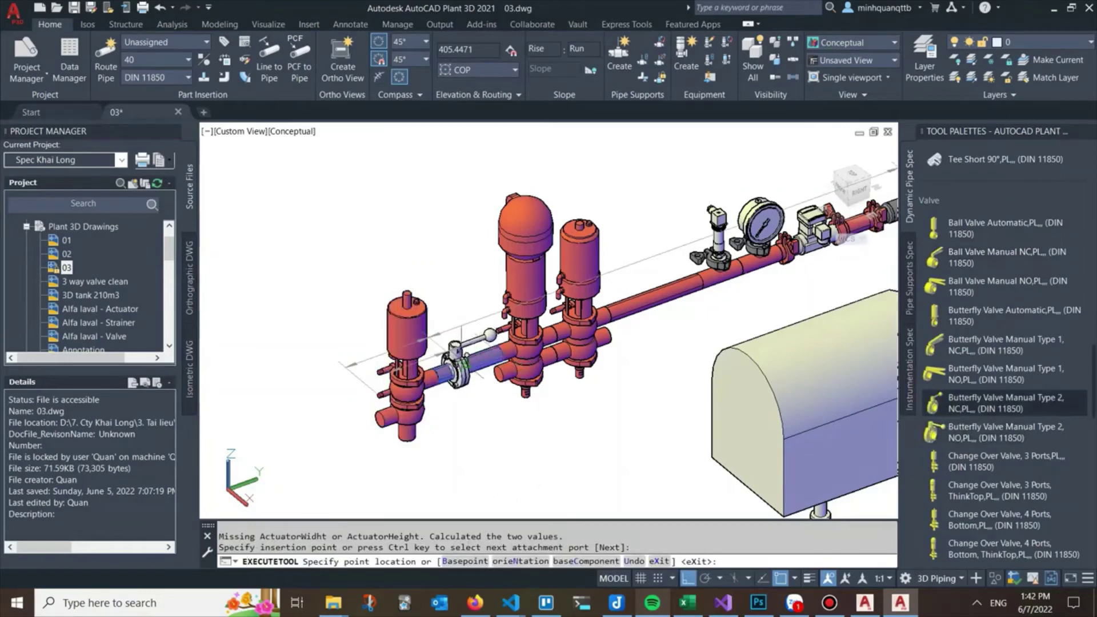
click(456, 359)
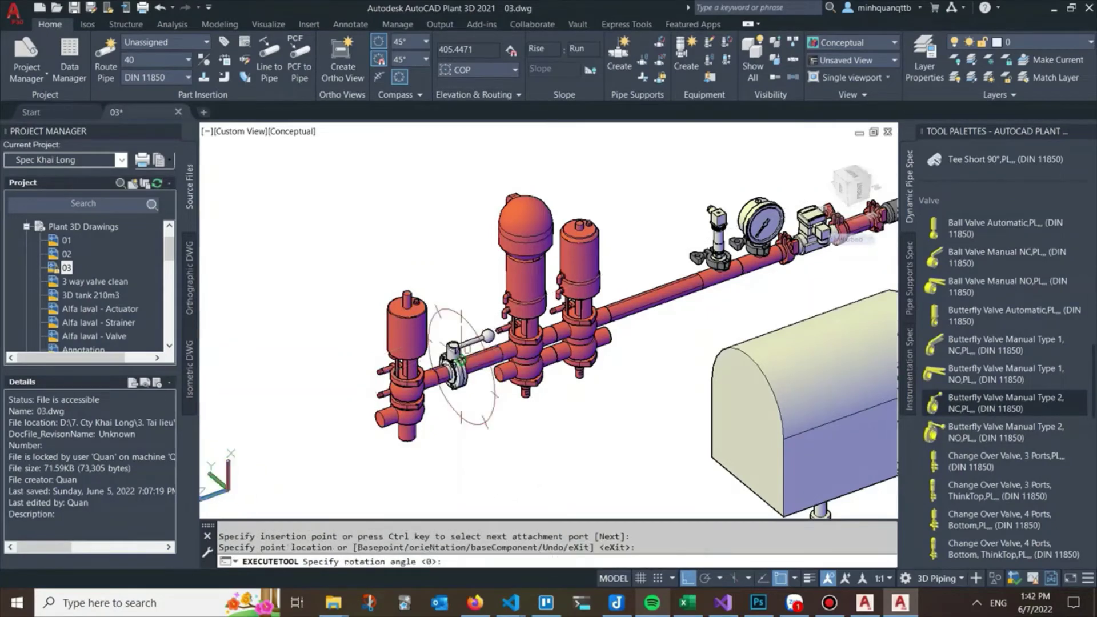
click(466, 313)
key(Escape)
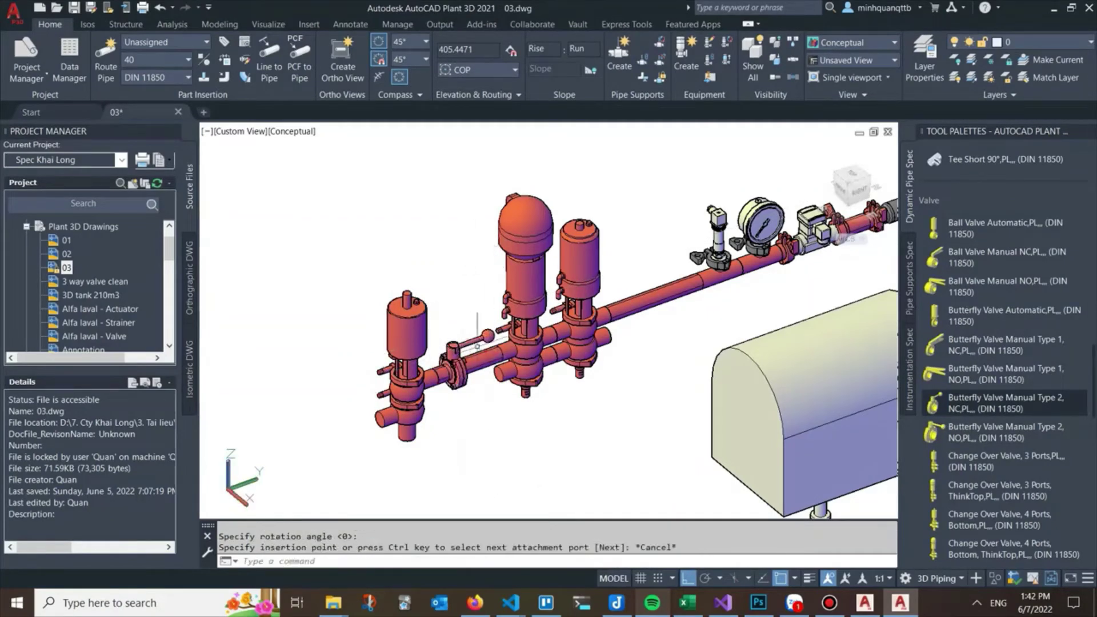
- Select the new butterfly valve and start the PROPERTIES command
click(452, 357)
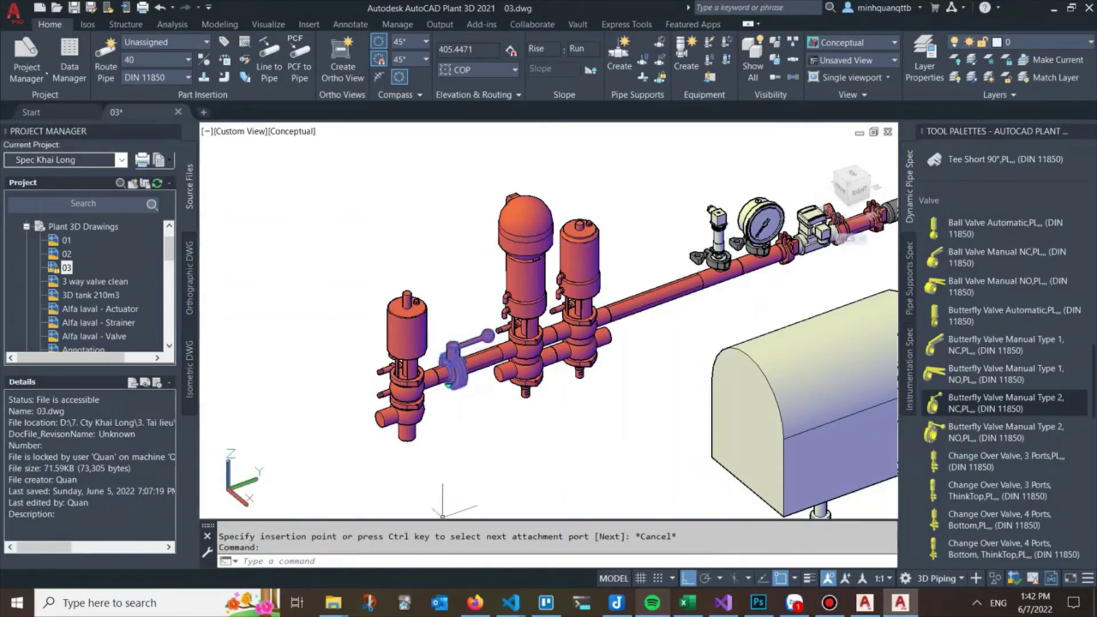
text(prop)
key(Up)
key(Up)
key(Up)
- Open Properties and select the butterfly valve to show its settings
key(Up)
key(Up)
key(Up)
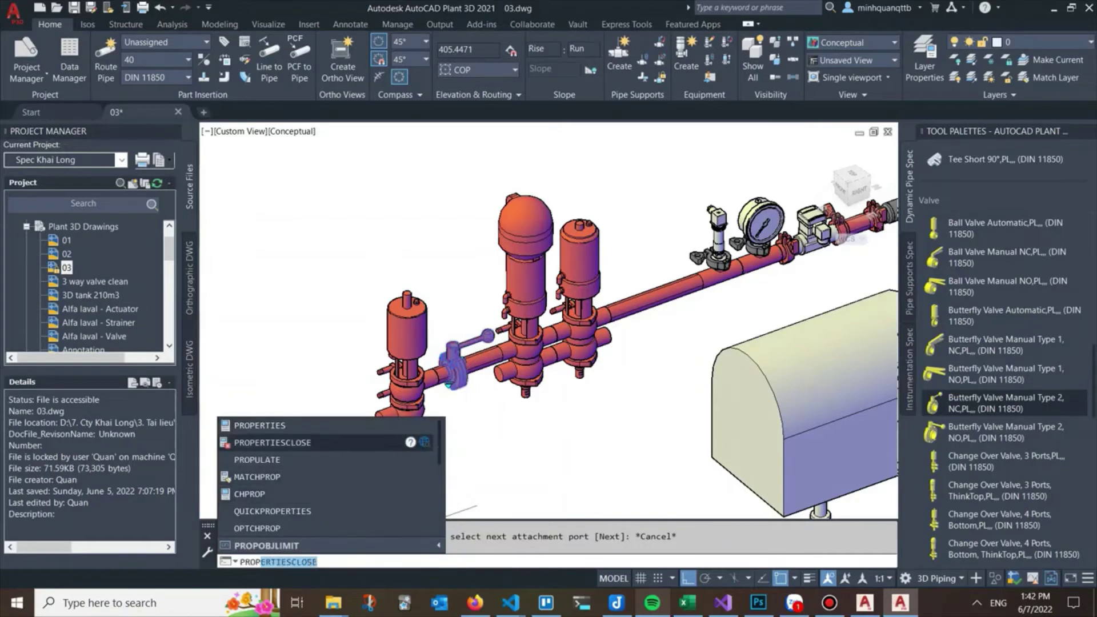
key(Up)
key(Return)
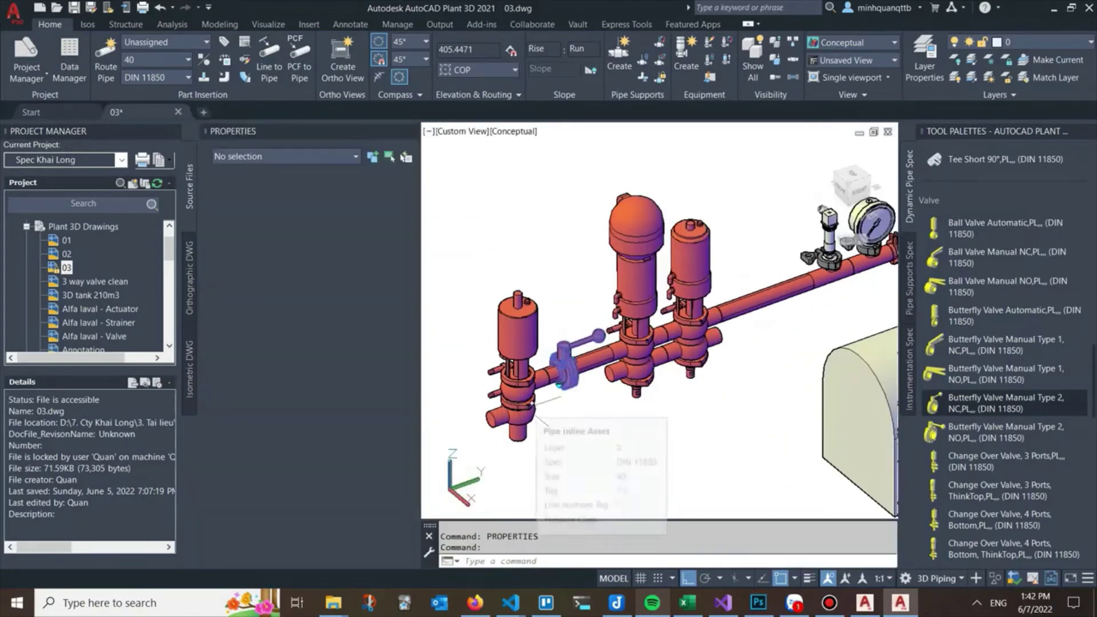
scroll(540, 346, up, 2)
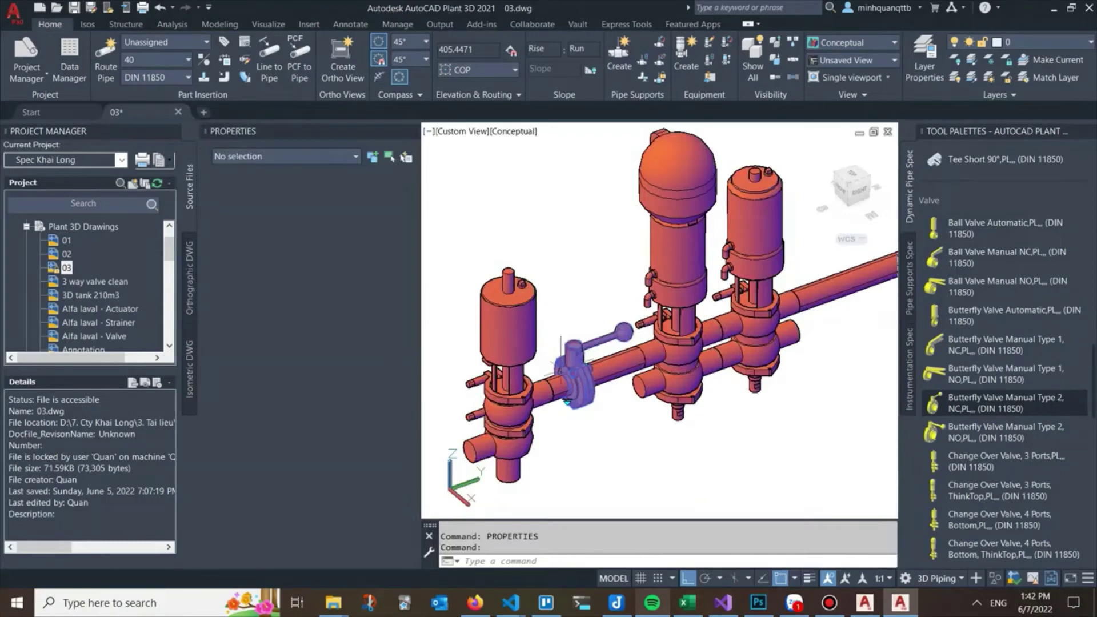
key(Escape)
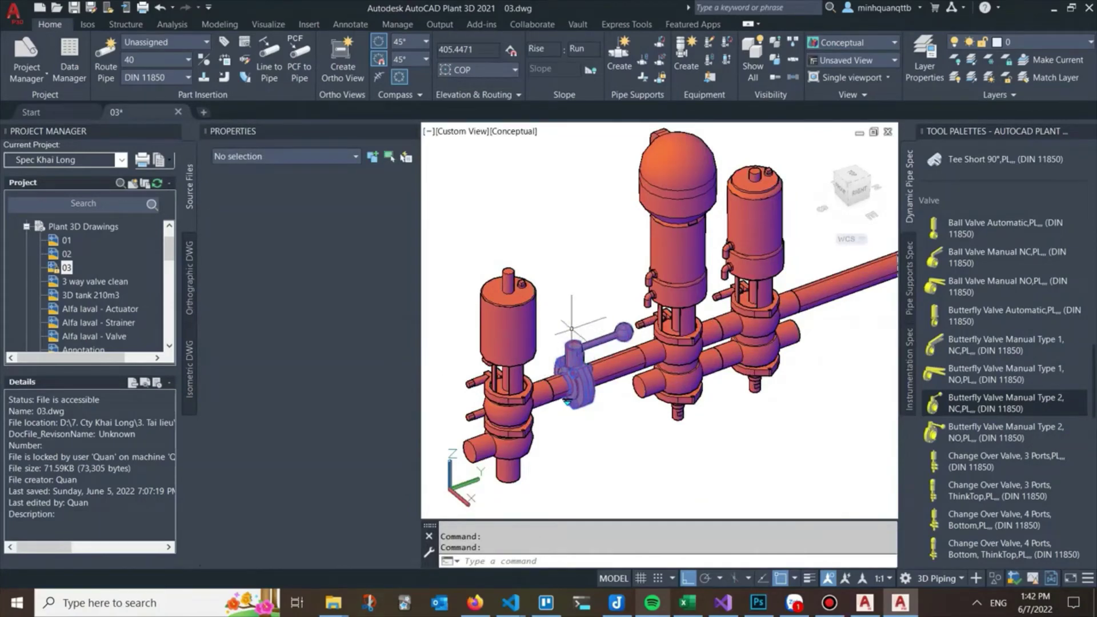
key(Escape)
click(570, 344)
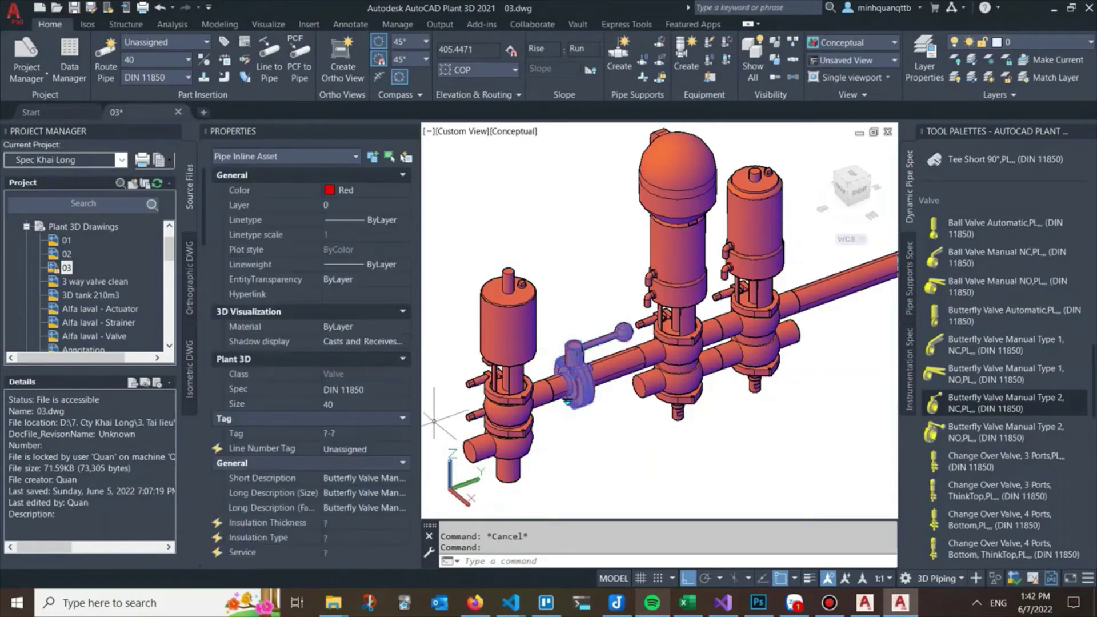
scroll(311, 365, down, 5)
scroll(311, 366, down, 5)
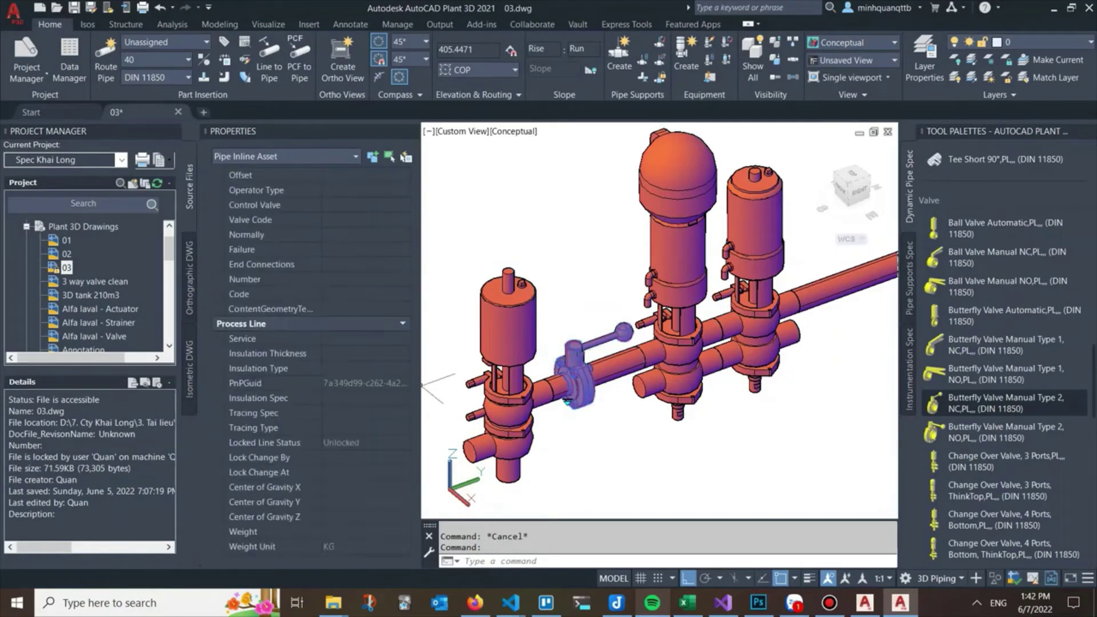
scroll(311, 366, down, 5)
scroll(311, 366, down, 3)
- Set the butterfly valve's dimension A to 45 and TYPE to 1, keeping H at 50
click(355, 279)
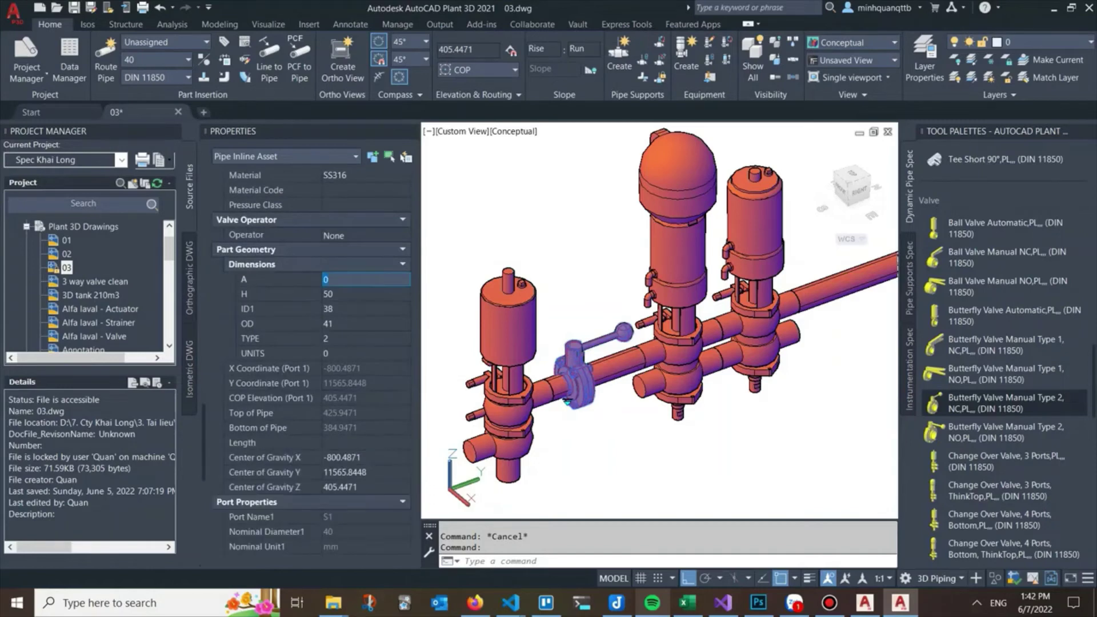
text(90)
key(Tab)
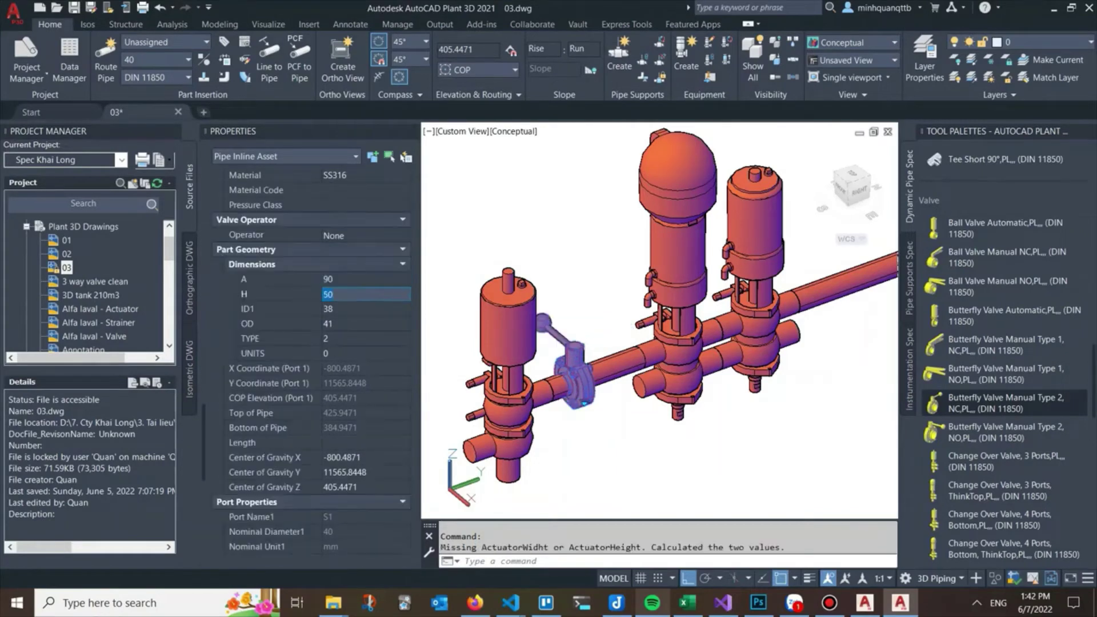
key(shift+Tab)
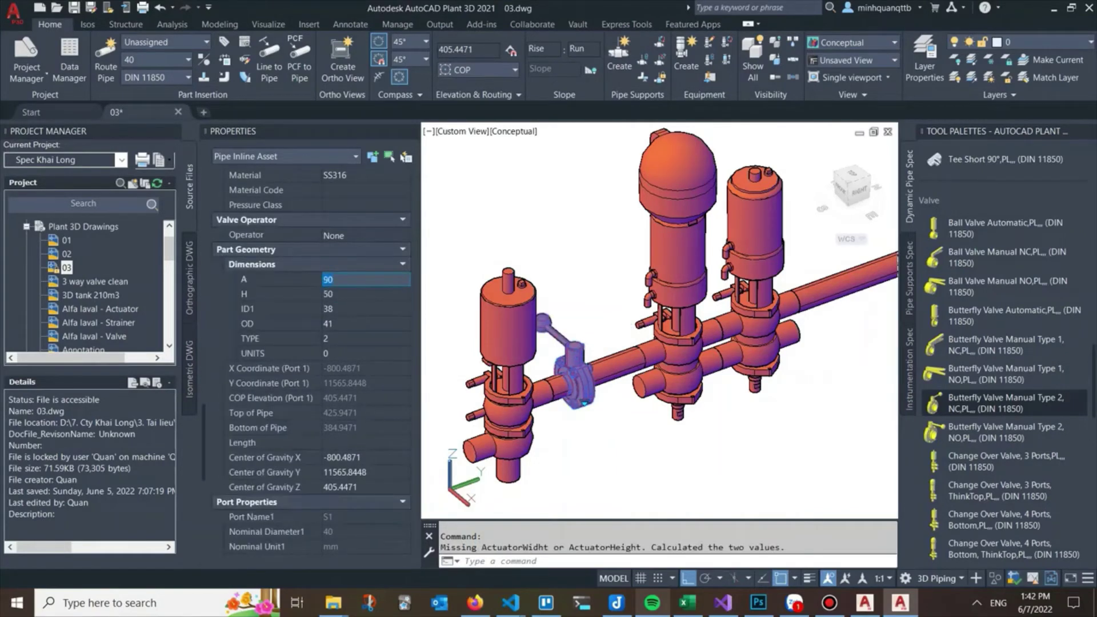
text(45)
key(Tab)
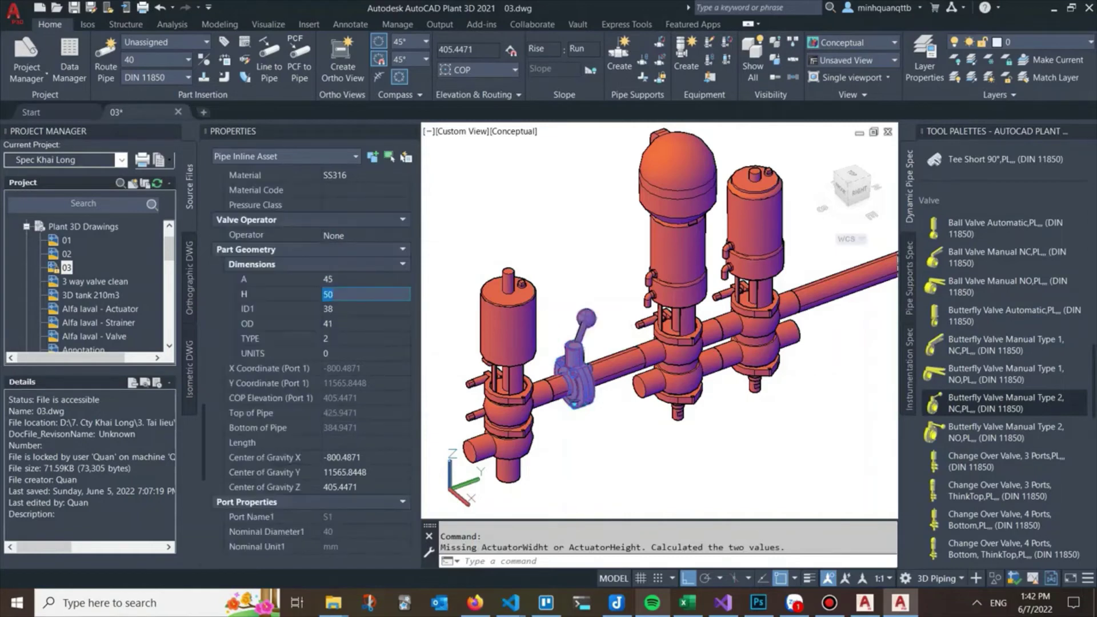
key(Tab)
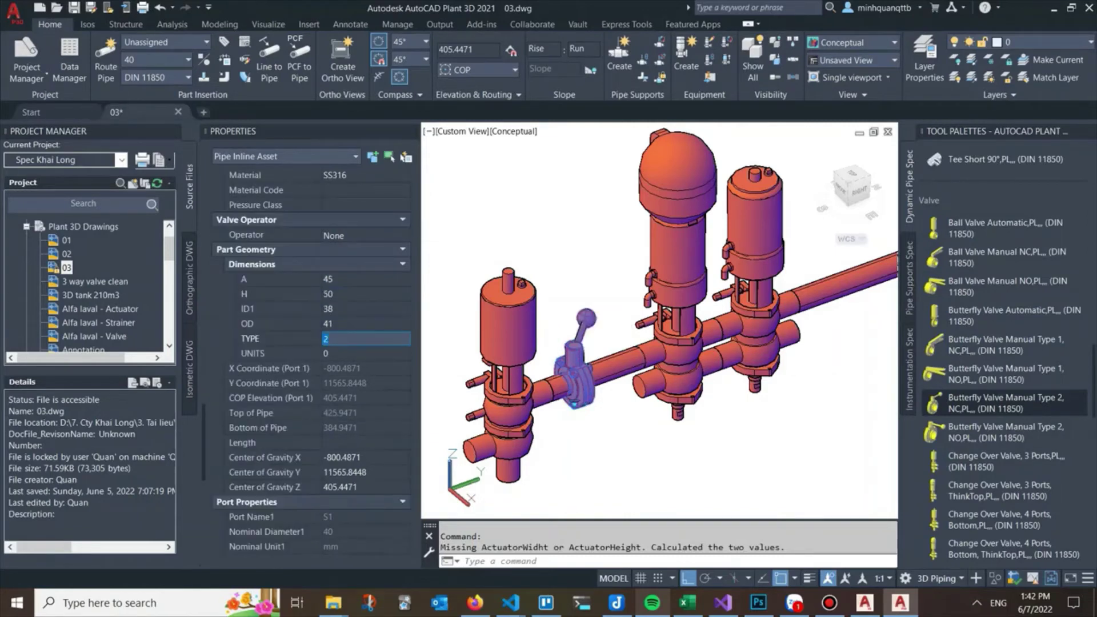
text(1)
key(Tab)
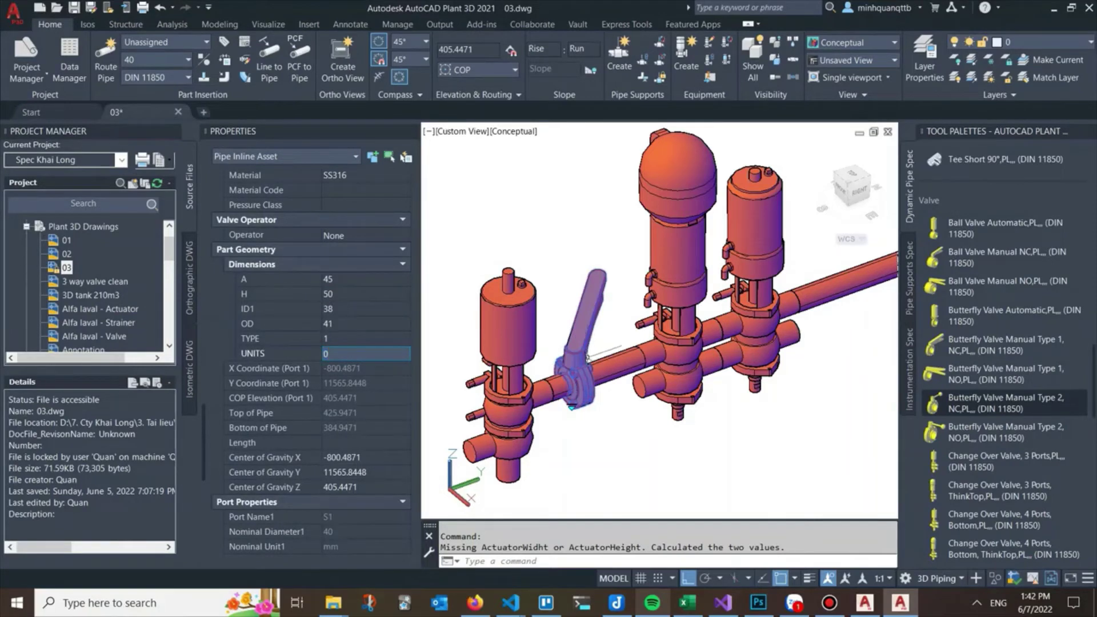
key(Return)
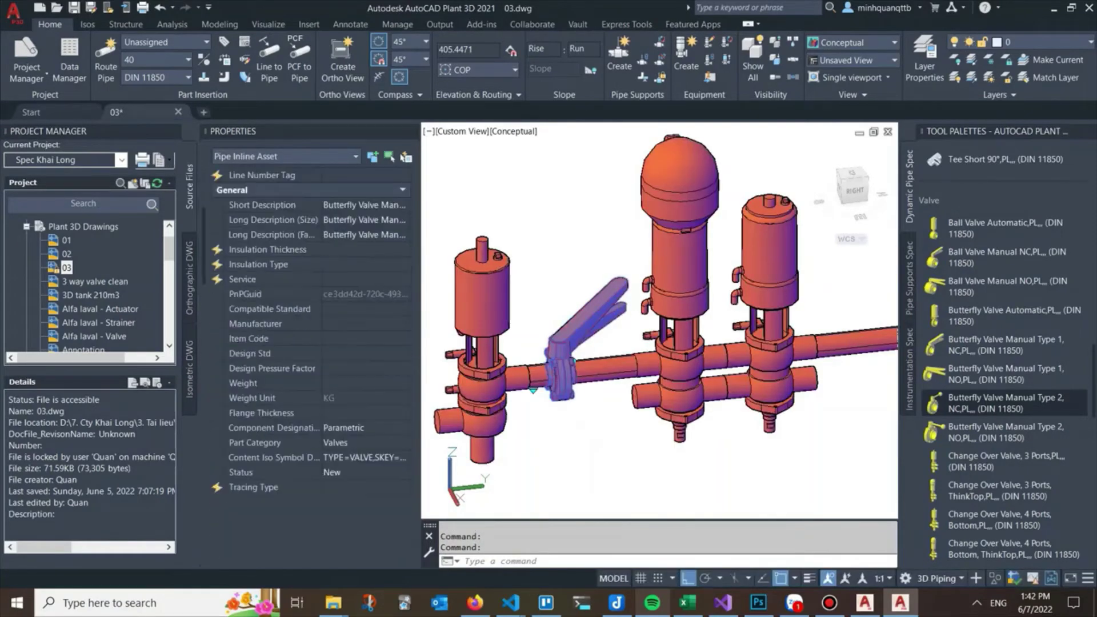
- Change the handle TYPE back to 2 and close Properties
scroll(311, 320, down, 3)
scroll(311, 320, down, 3)
scroll(311, 320, down, 3)
scroll(311, 320, down, 3)
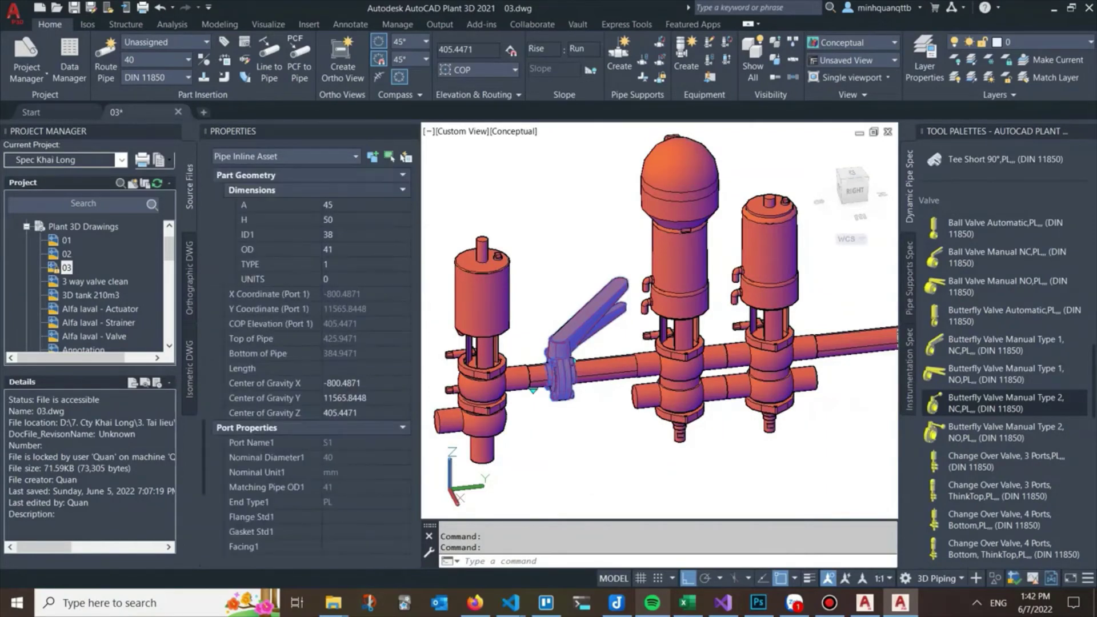
click(366, 264)
key(Tab)
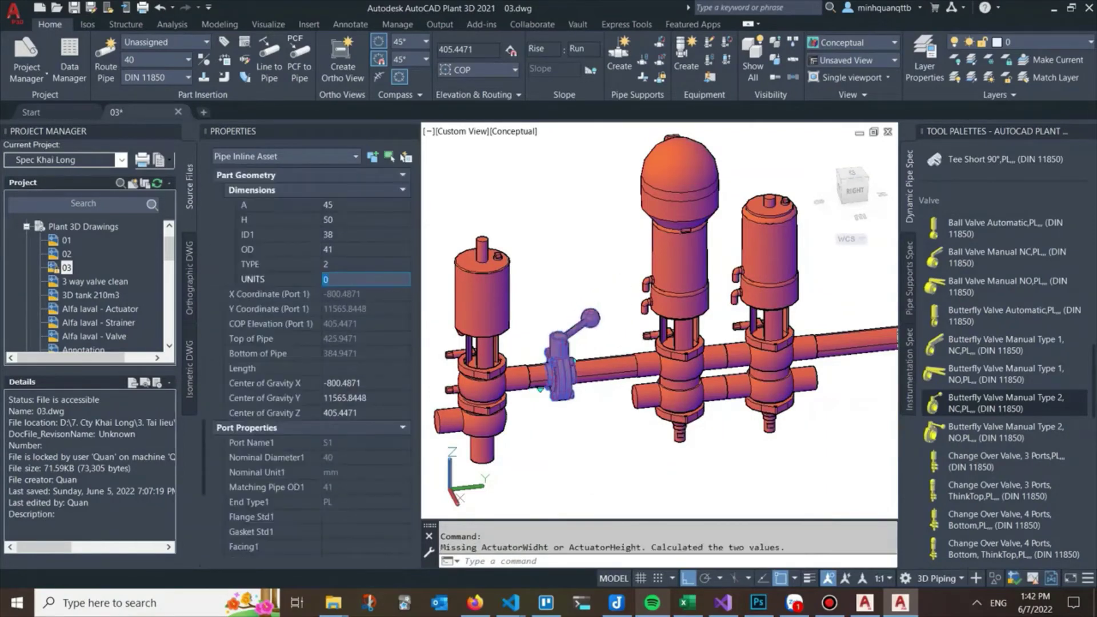
key(ctrl+1)
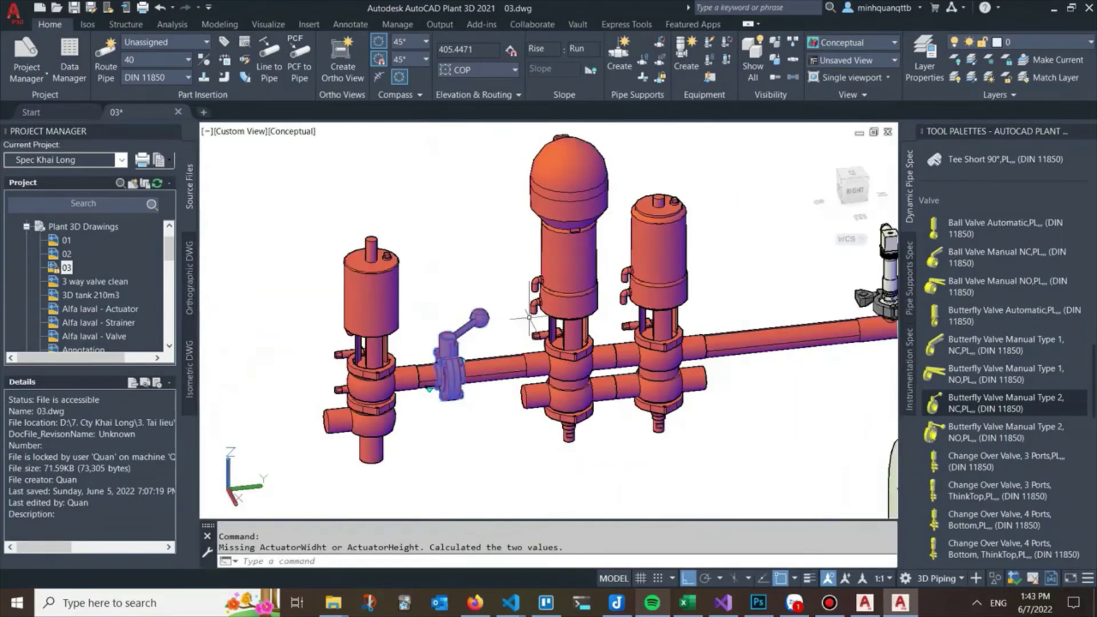
- Extend a short pipe down from the leftmost valve's bottom outlet
key(Escape)
scroll(429, 389, down, 4)
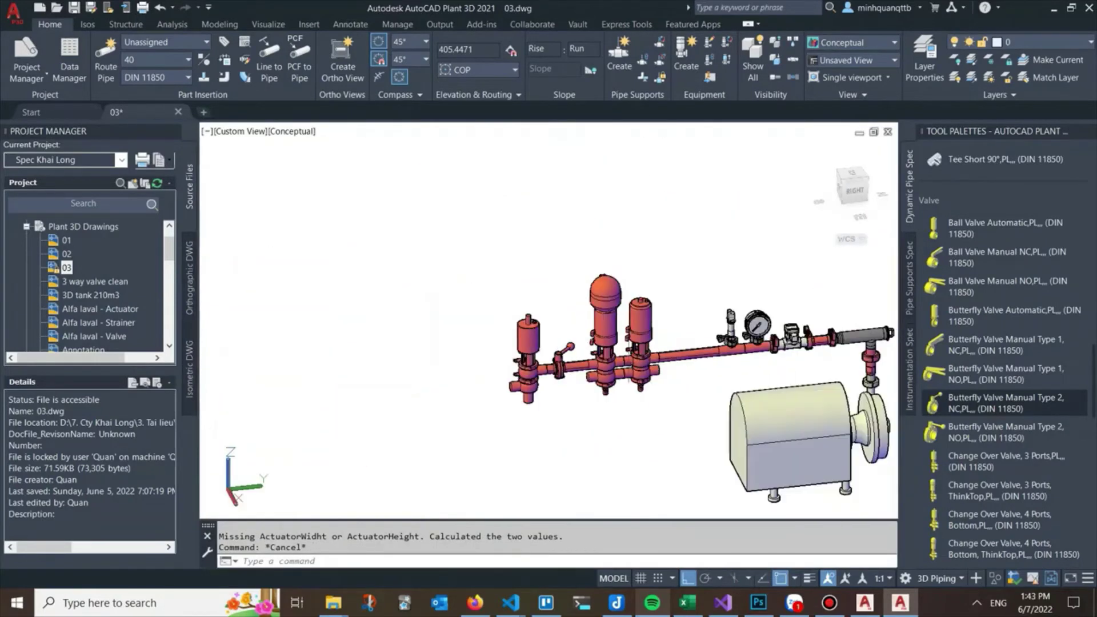
middle_drag(548, 343, 508, 337)
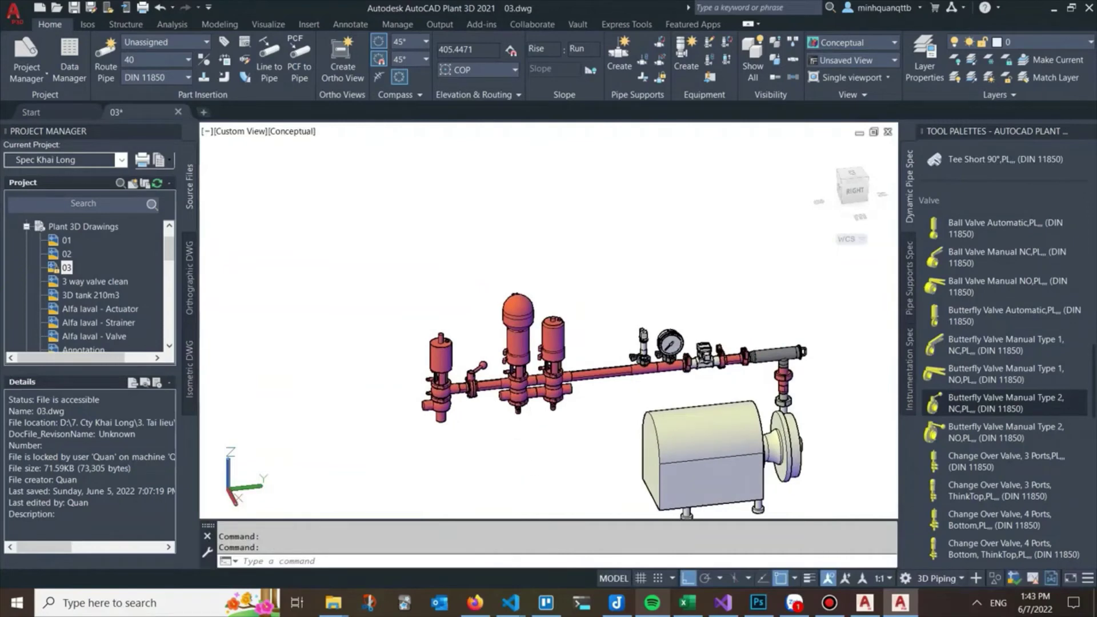
shift+middle_drag(525, 460, 472, 451)
scroll(440, 450, up, 3)
click(434, 474)
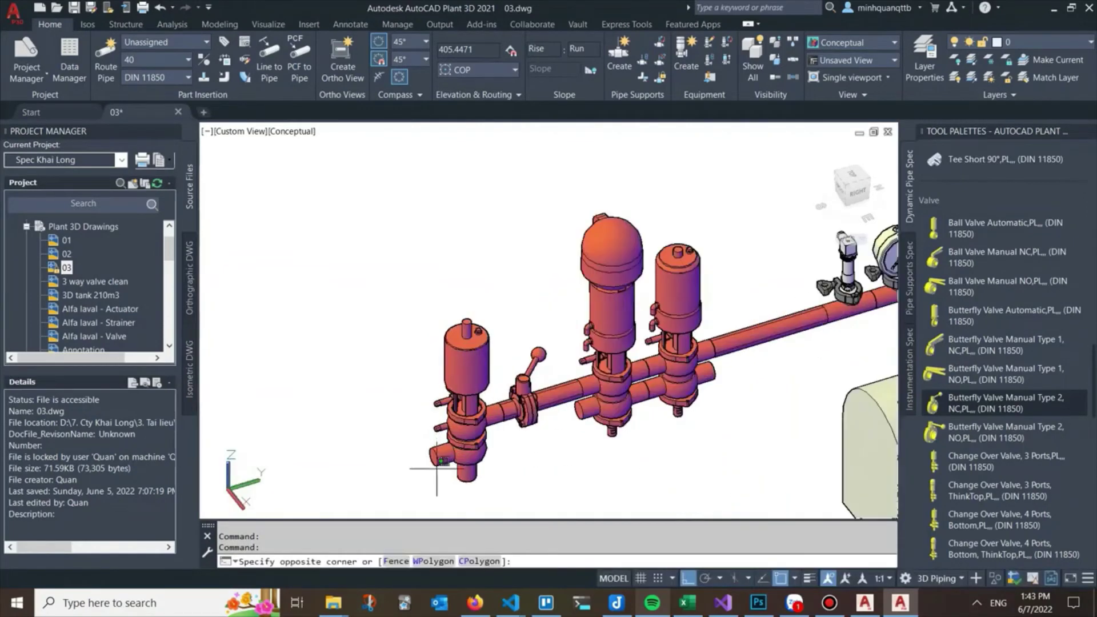
middle_drag(466, 489, 463, 429)
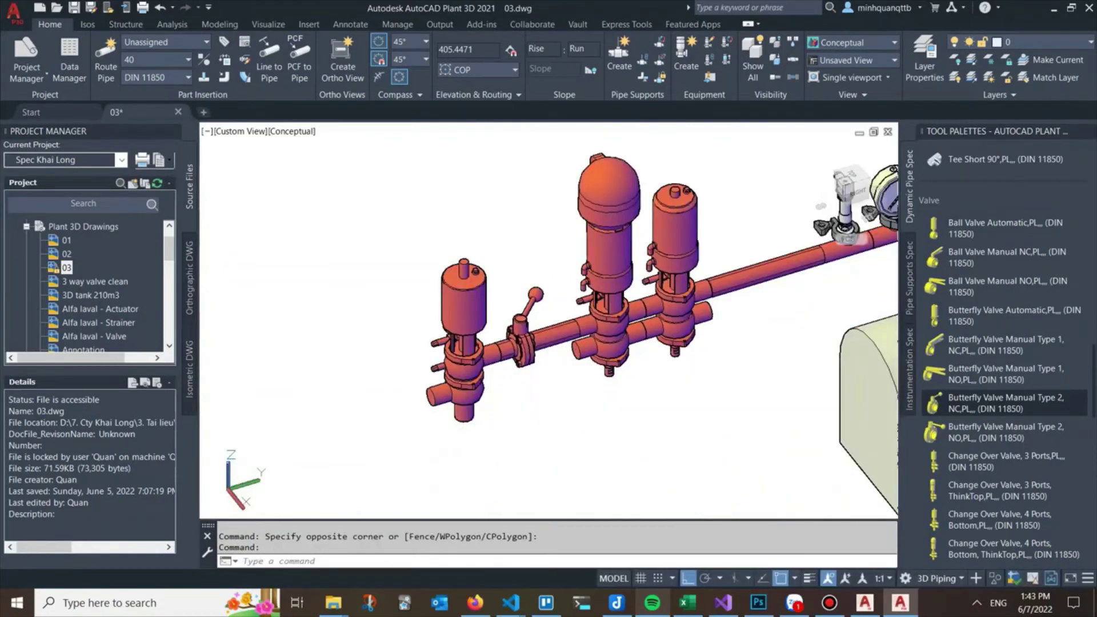
click(464, 429)
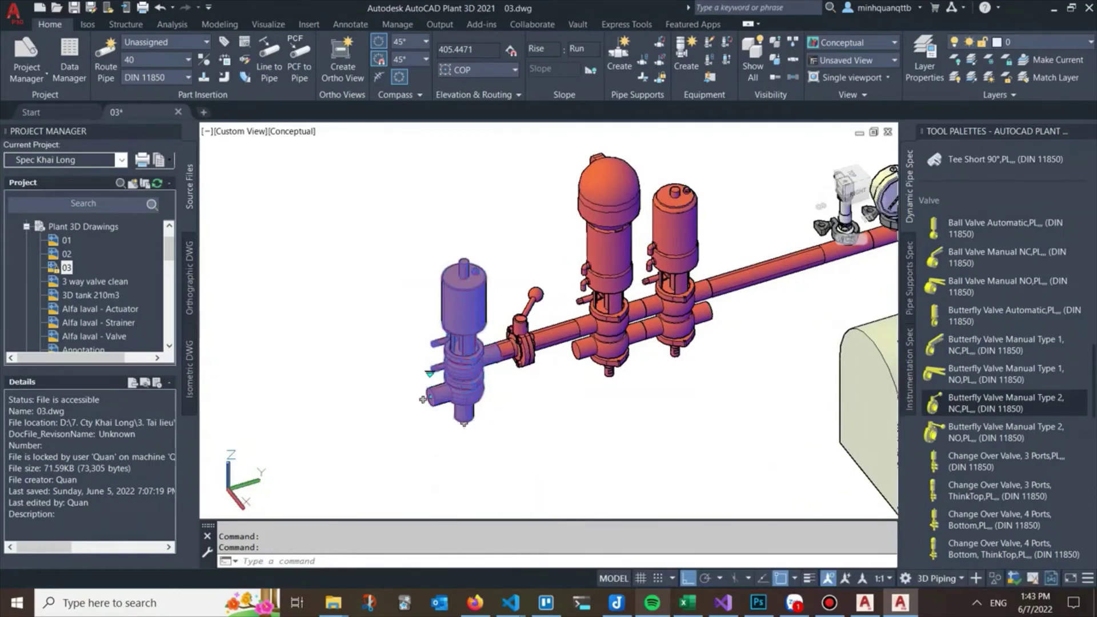
click(464, 423)
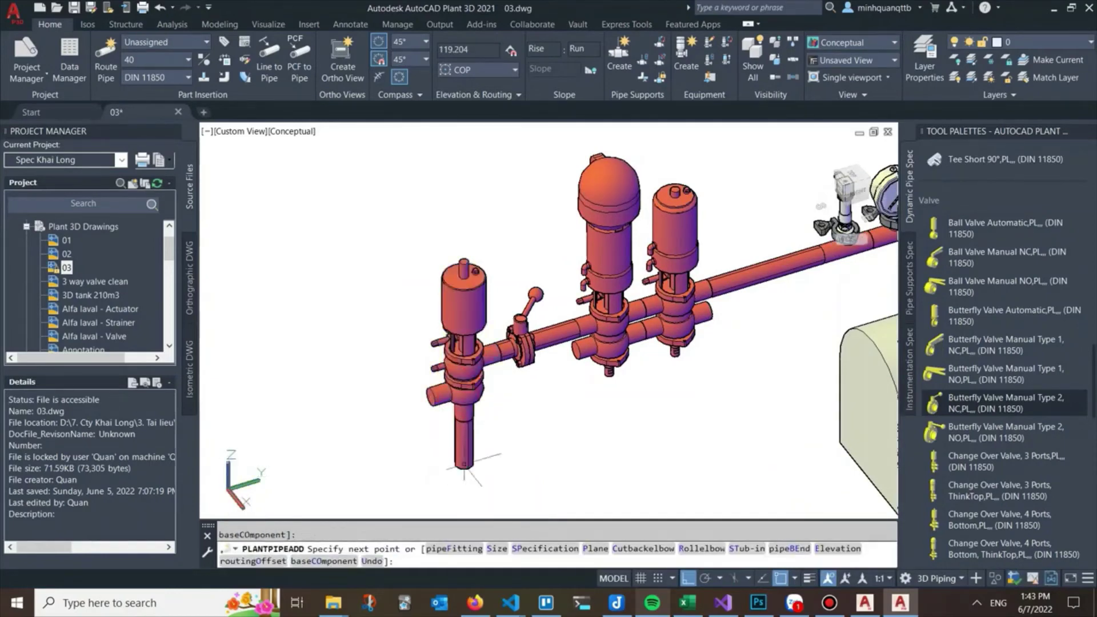
key(Escape)
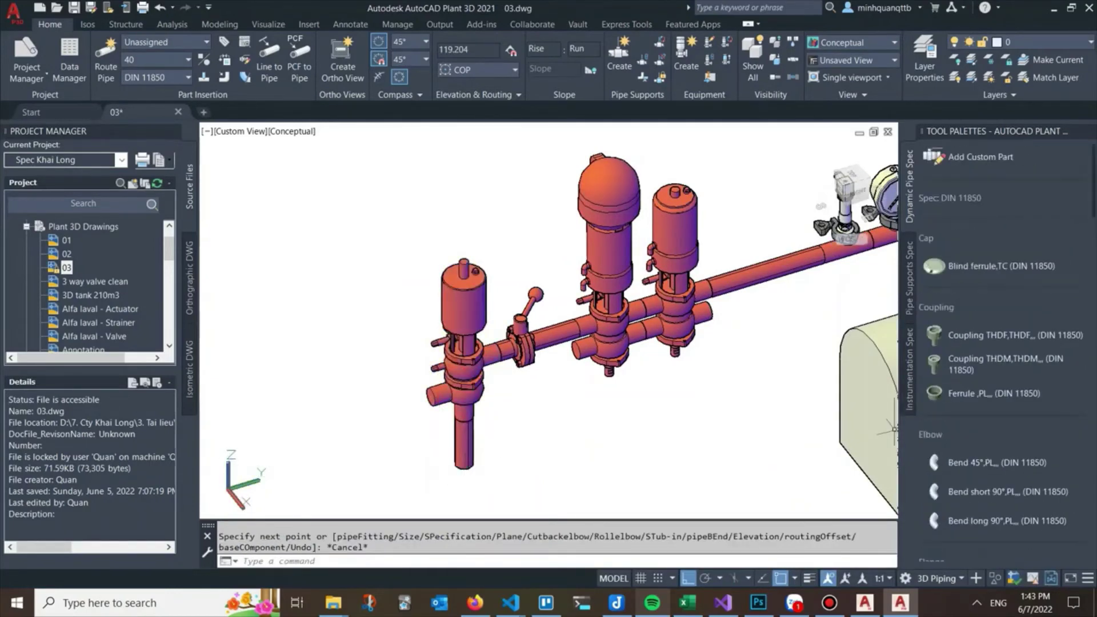
- Cap the new pipe end and the left valve stub with Blind ferrule TC caps
click(1000, 266)
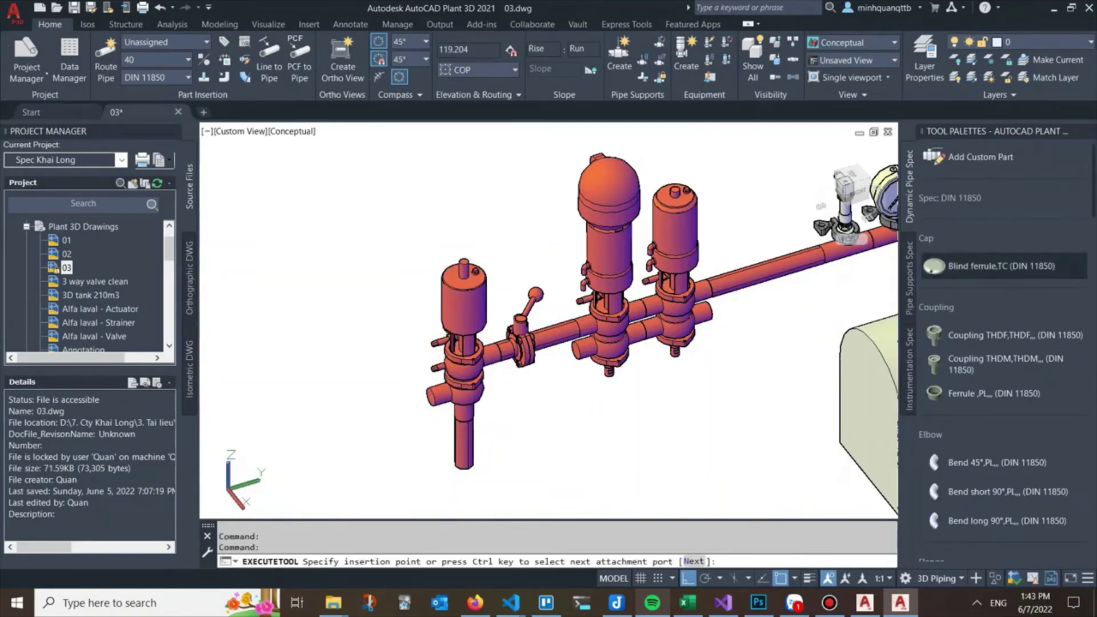
click(463, 464)
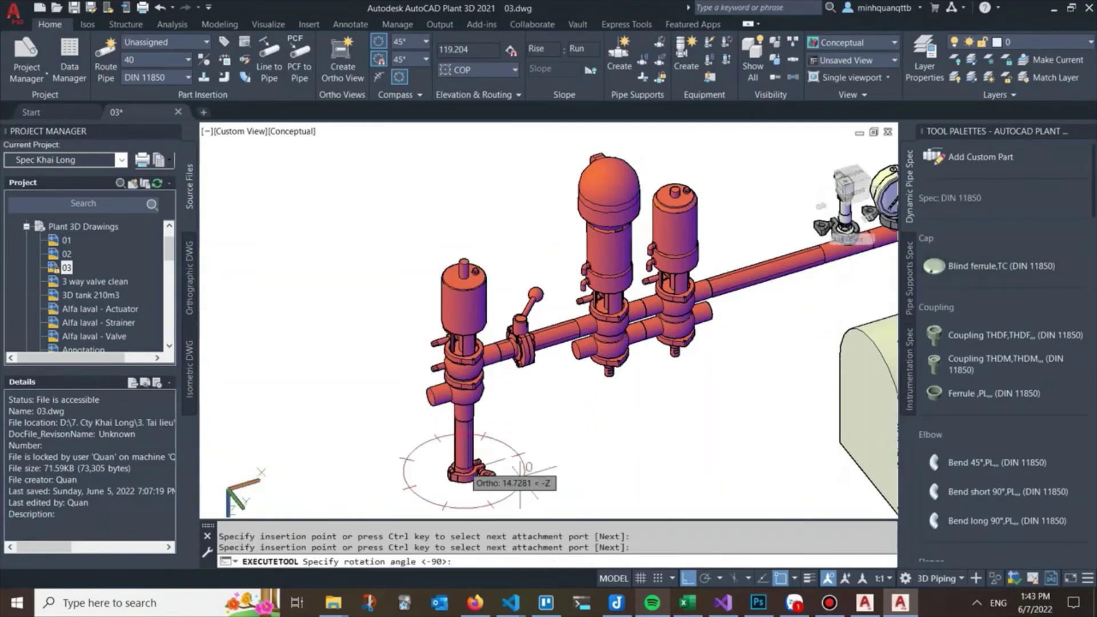
click(568, 453)
scroll(424, 400, up, 3)
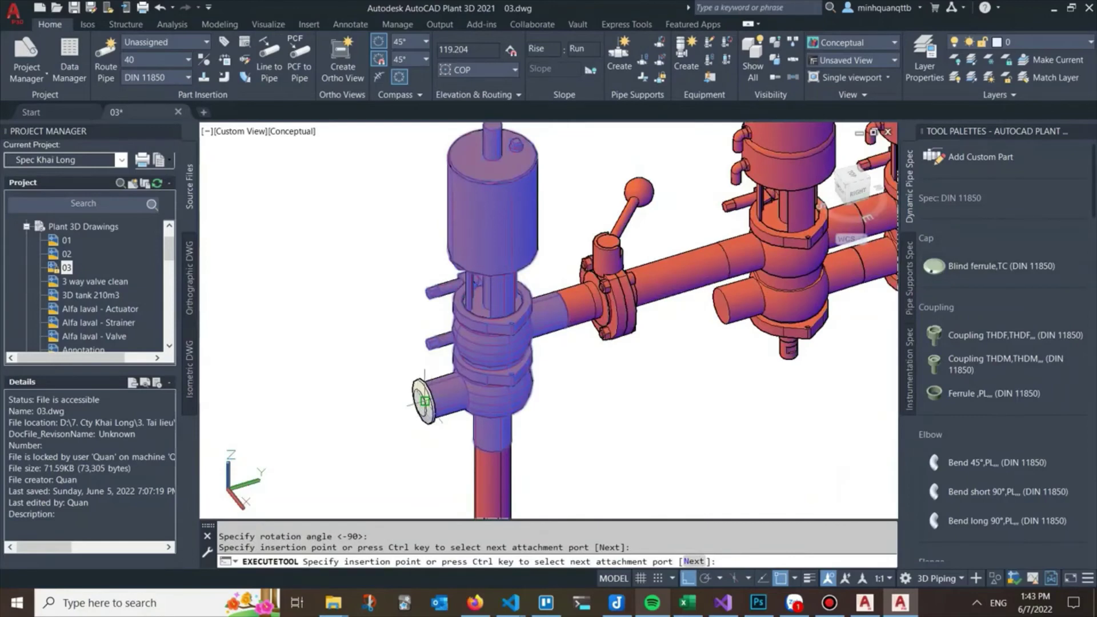
click(424, 400)
scroll(424, 400, down, 2)
click(589, 449)
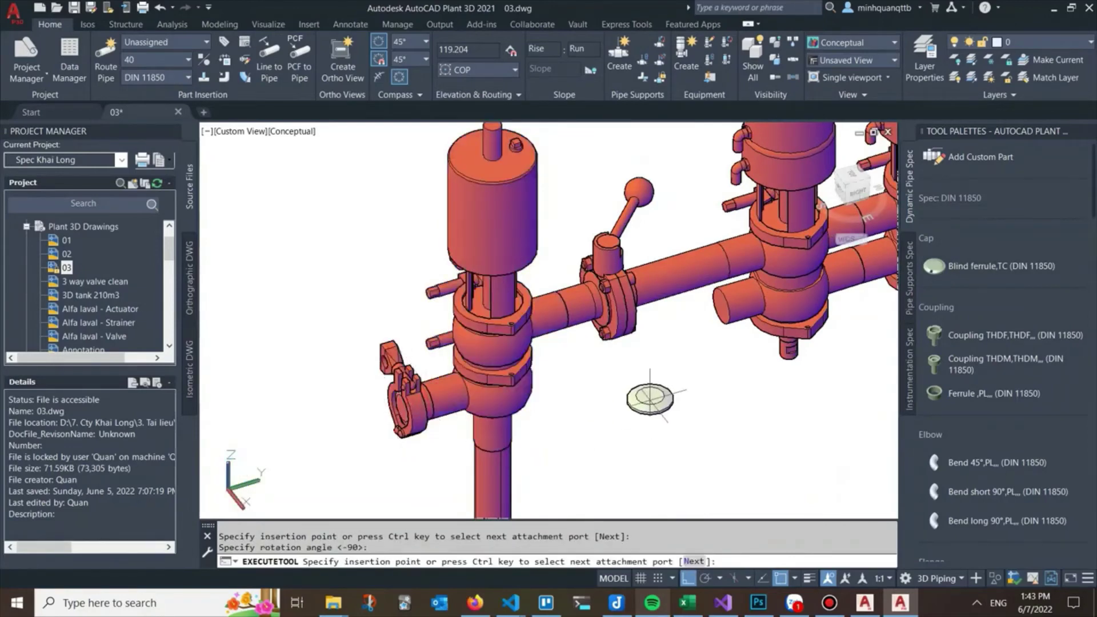
scroll(681, 384, down, 1)
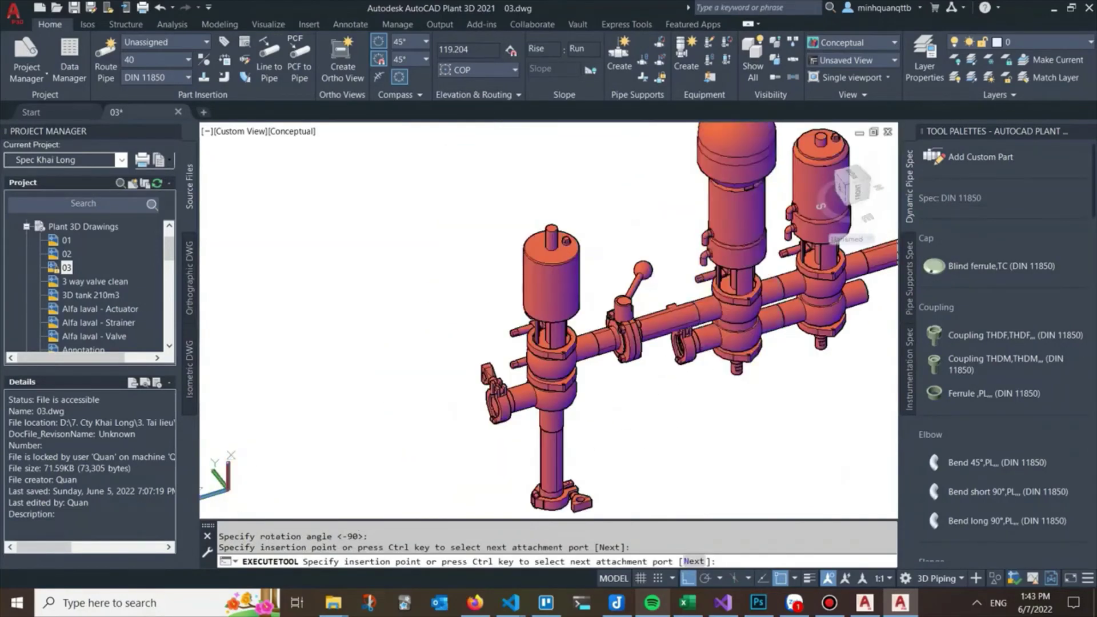
- Add Blind ferrule TC caps to the two remaining open pipe ends, then end cap placement
click(686, 346)
click(771, 406)
middle_drag(710, 380, 568, 411)
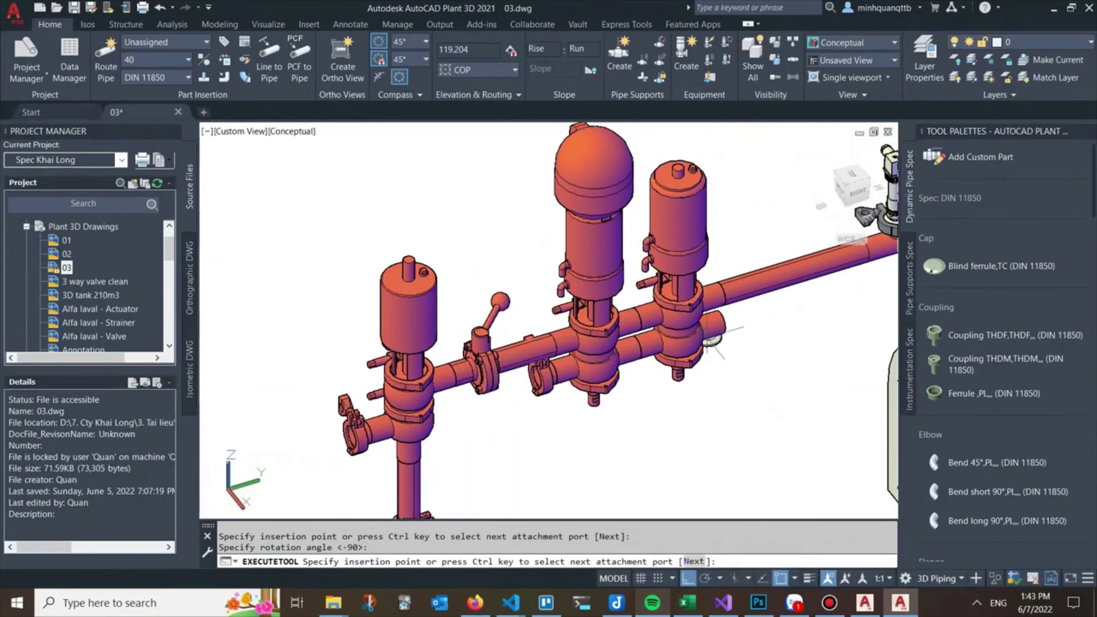
click(721, 323)
click(715, 444)
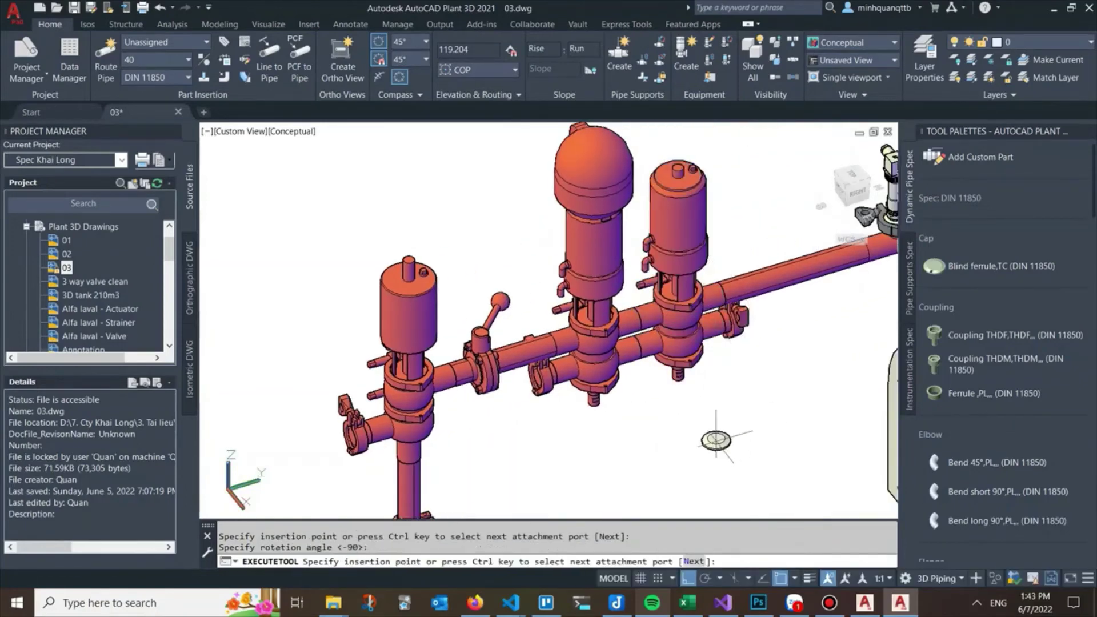
scroll(707, 404, down, 2)
middle_drag(708, 403, 524, 281)
scroll(525, 280, up, 2)
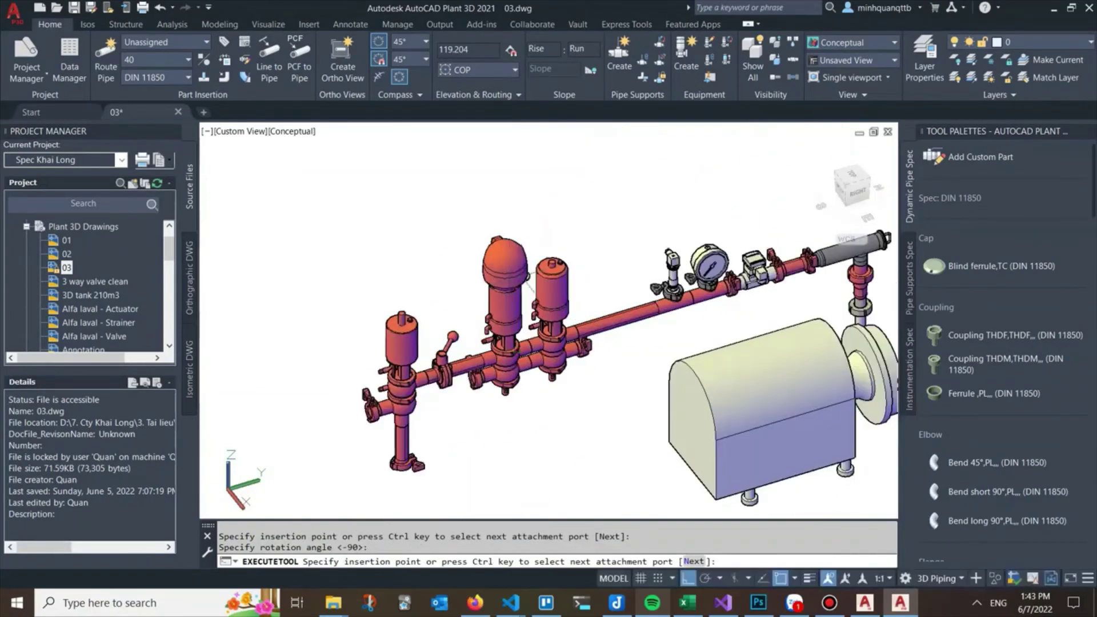
key(Escape)
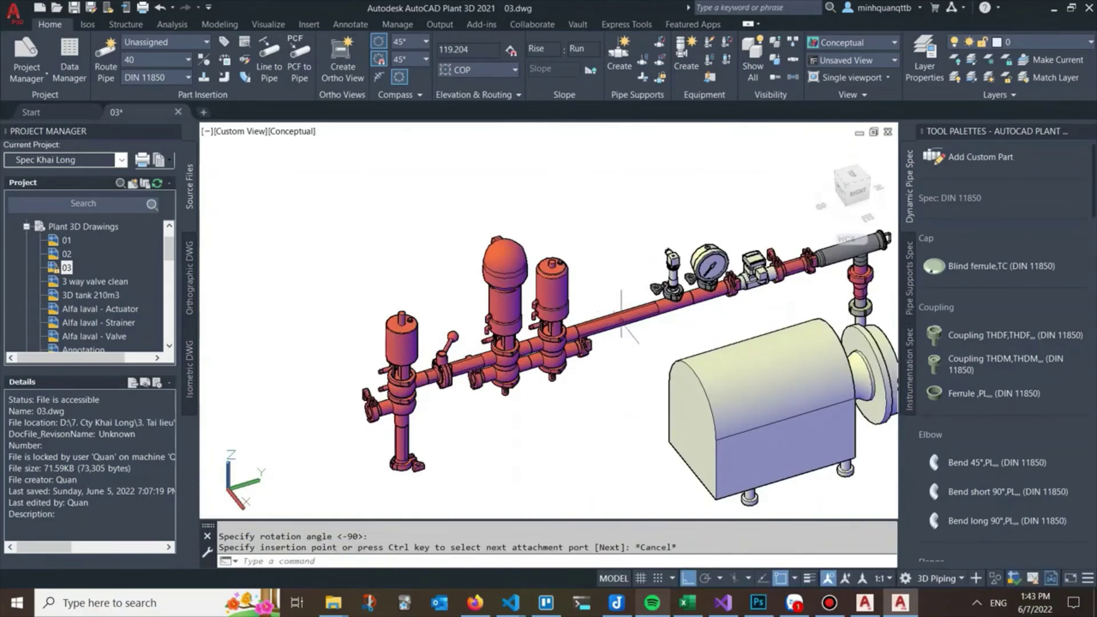
scroll(632, 334, down, 2)
scroll(572, 332, up, 1)
scroll(545, 330, up, 1)
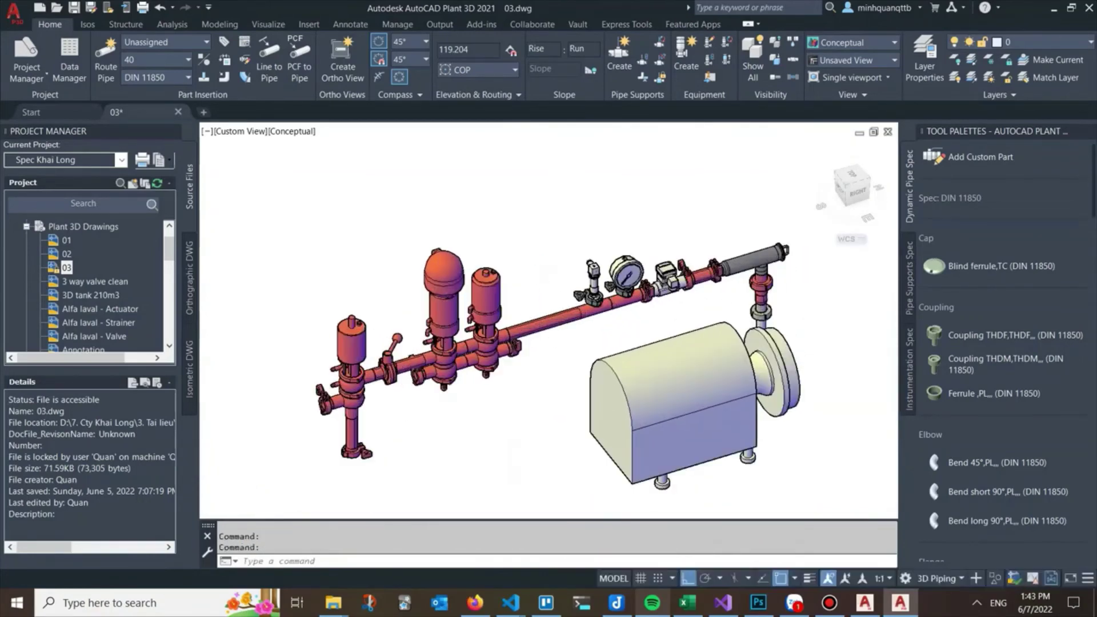
- Assign the two valves, small valve and pipe section to existing line number 00
click(557, 414)
click(428, 242)
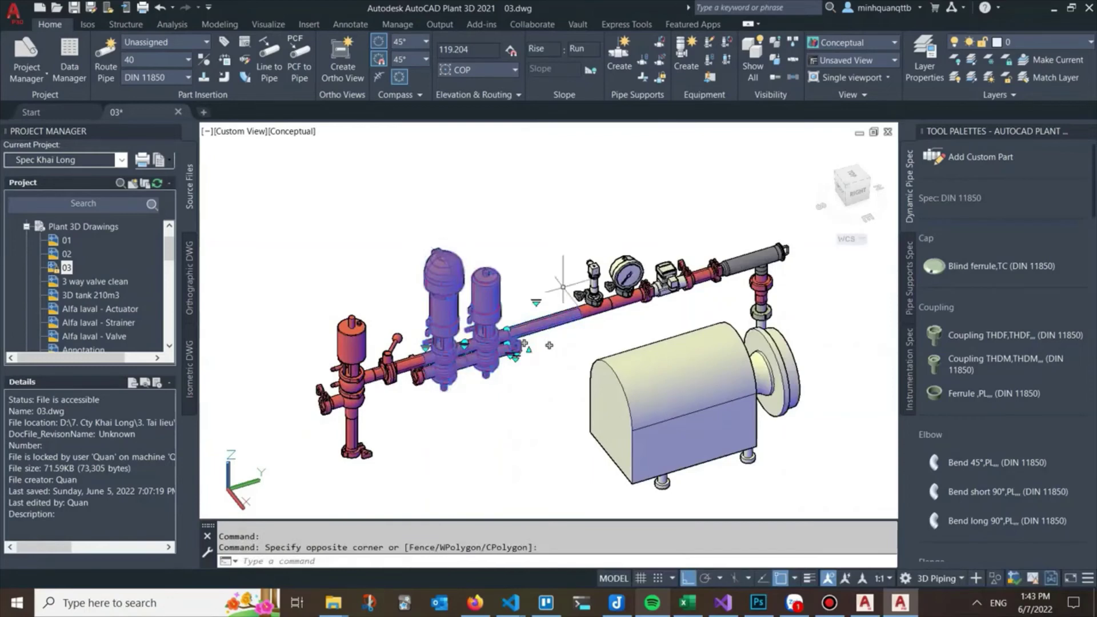
click(603, 260)
click(566, 330)
text(tag)
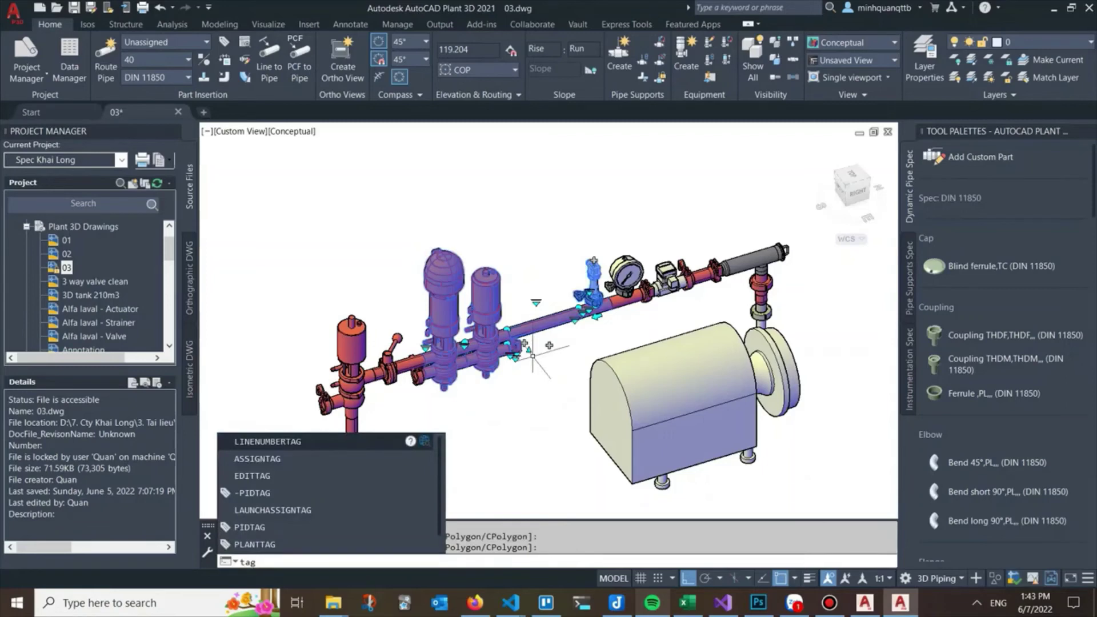
key(Return)
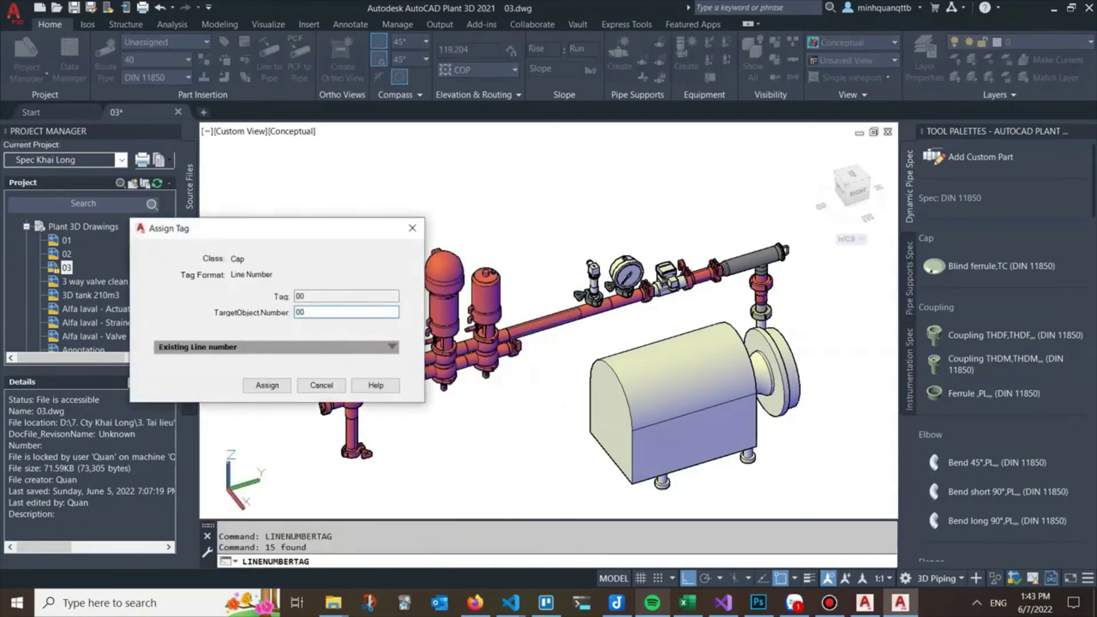
key(Return)
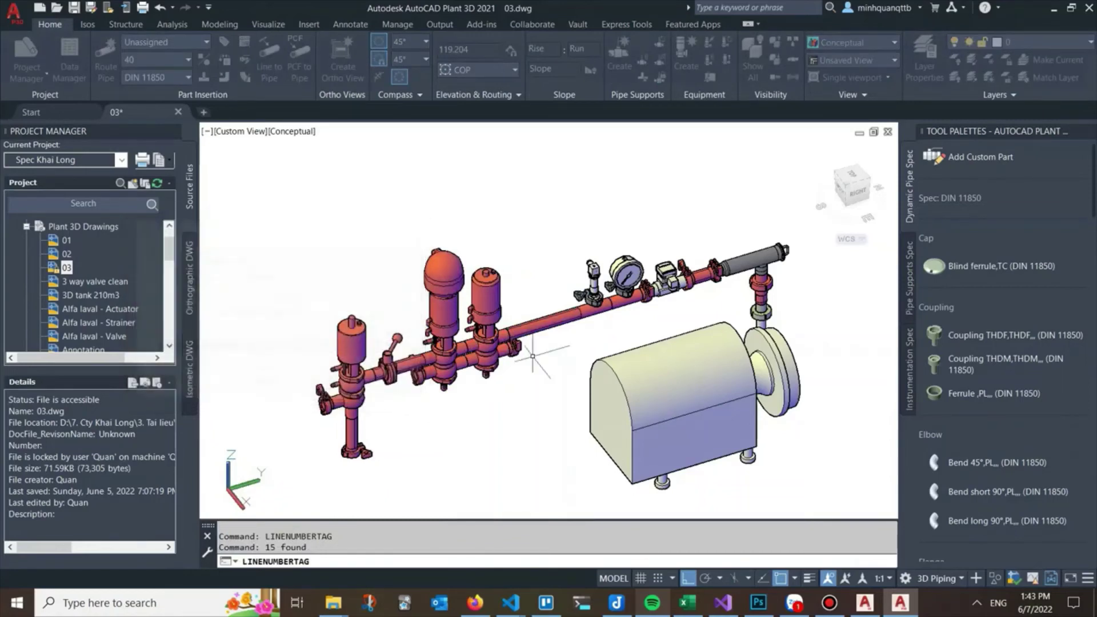
click(87, 24)
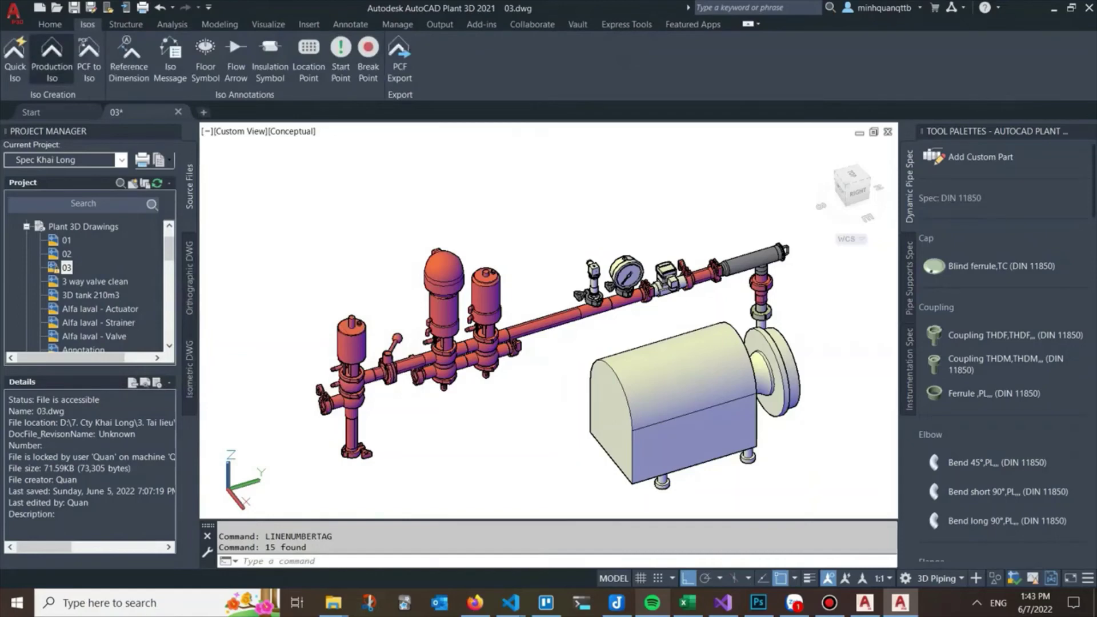
- Create a production isometric for line 005 and open the resulting 005.dwg
click(51, 57)
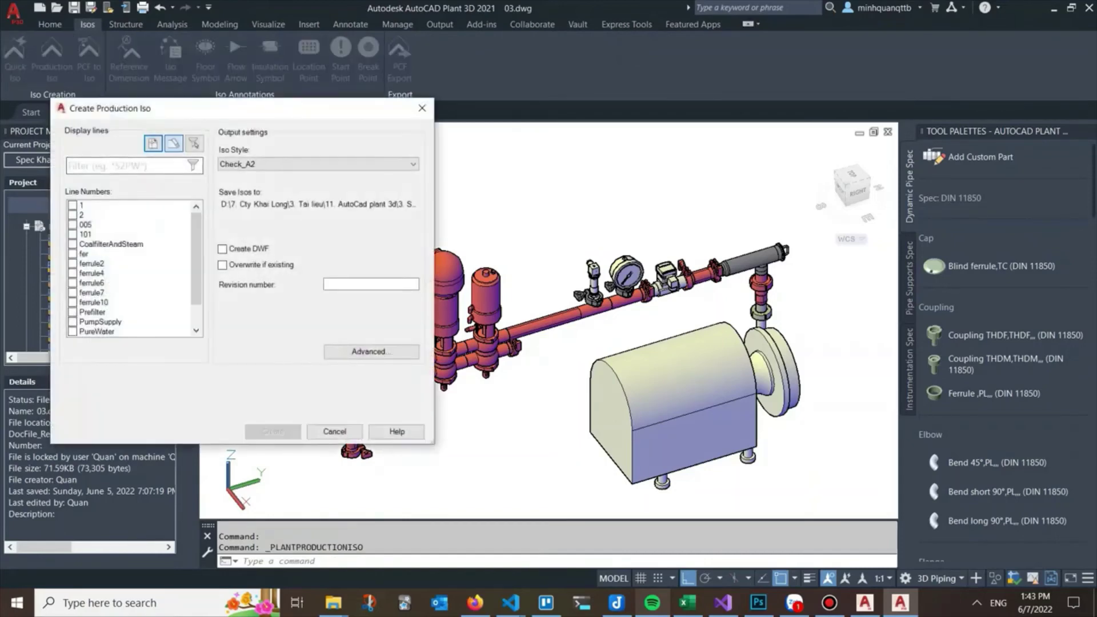
click(73, 225)
key(Return)
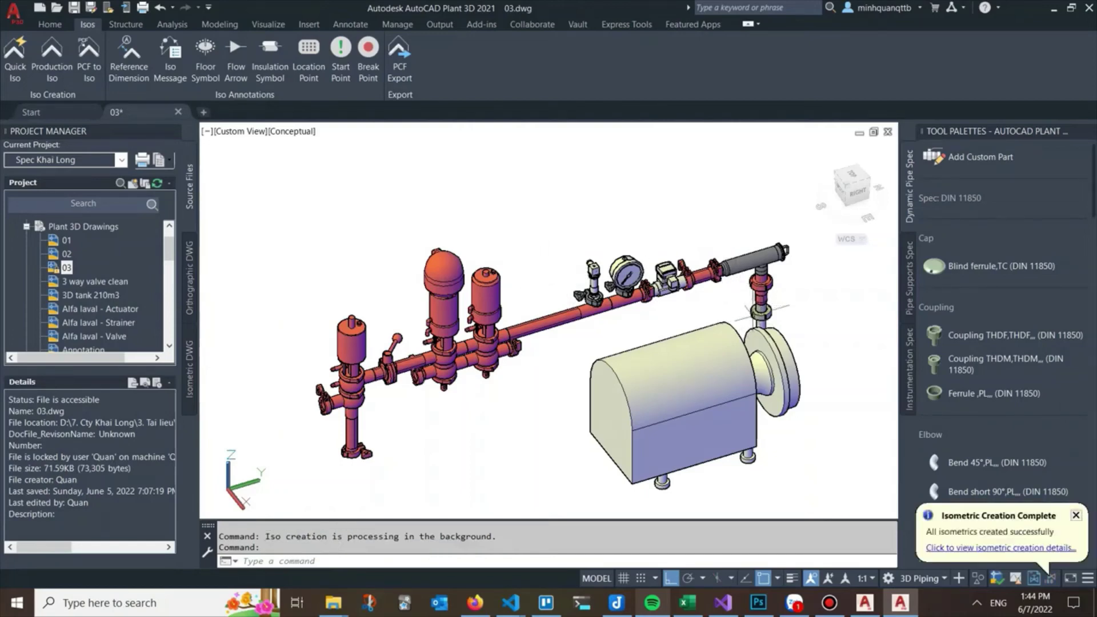
click(1000, 547)
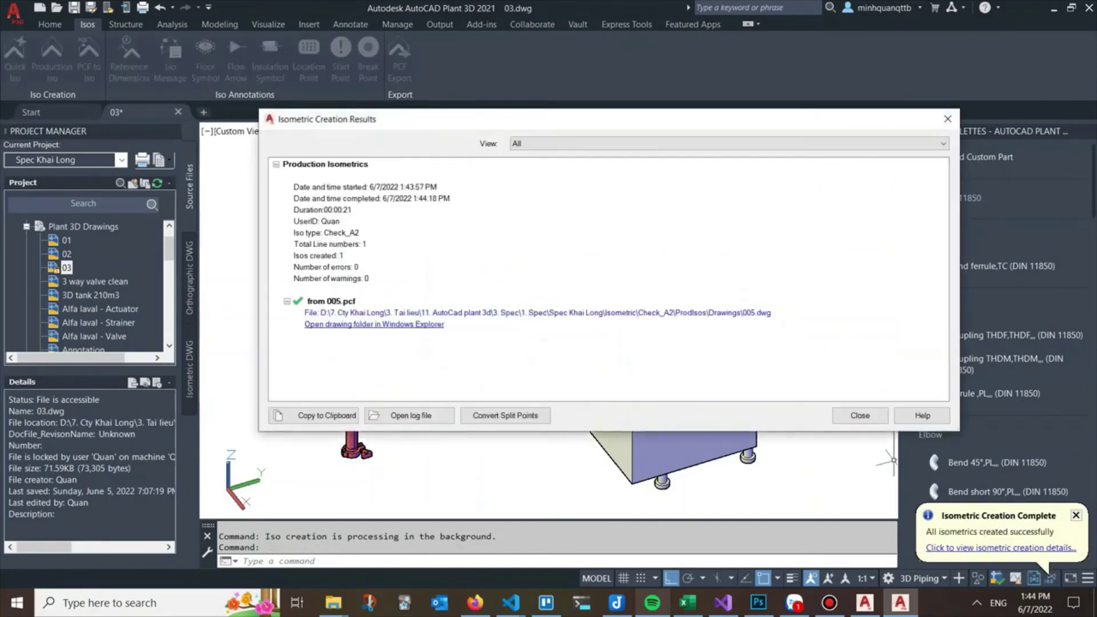
click(457, 311)
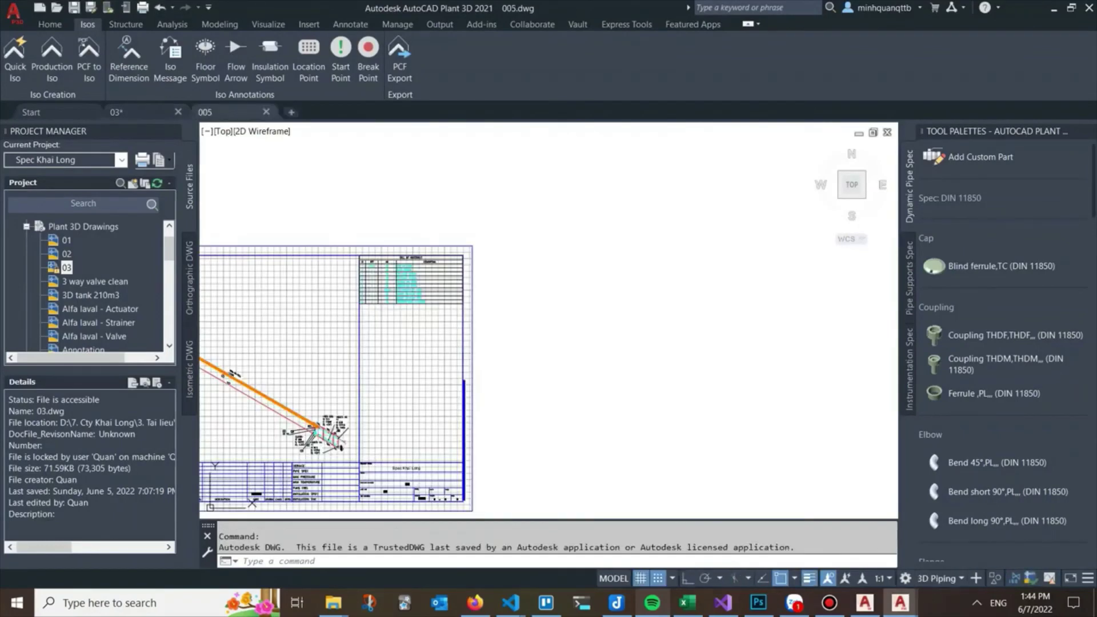
- Turn off the grid on the 005 isometric with F7 and zoom in
key(F7)
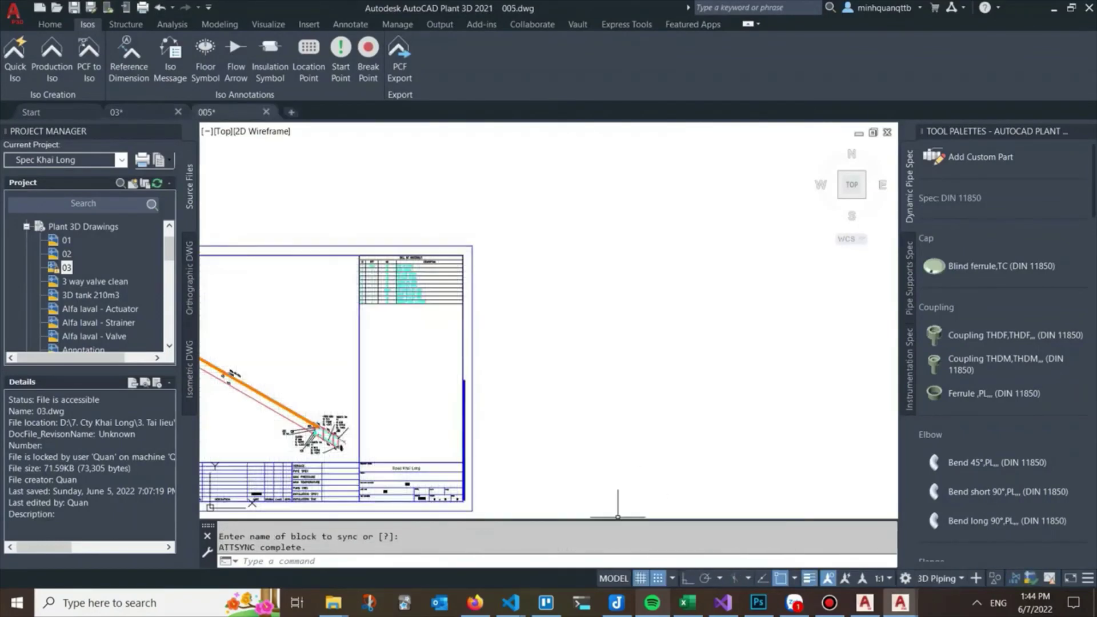
scroll(396, 396, up, 3)
scroll(474, 278, up, 3)
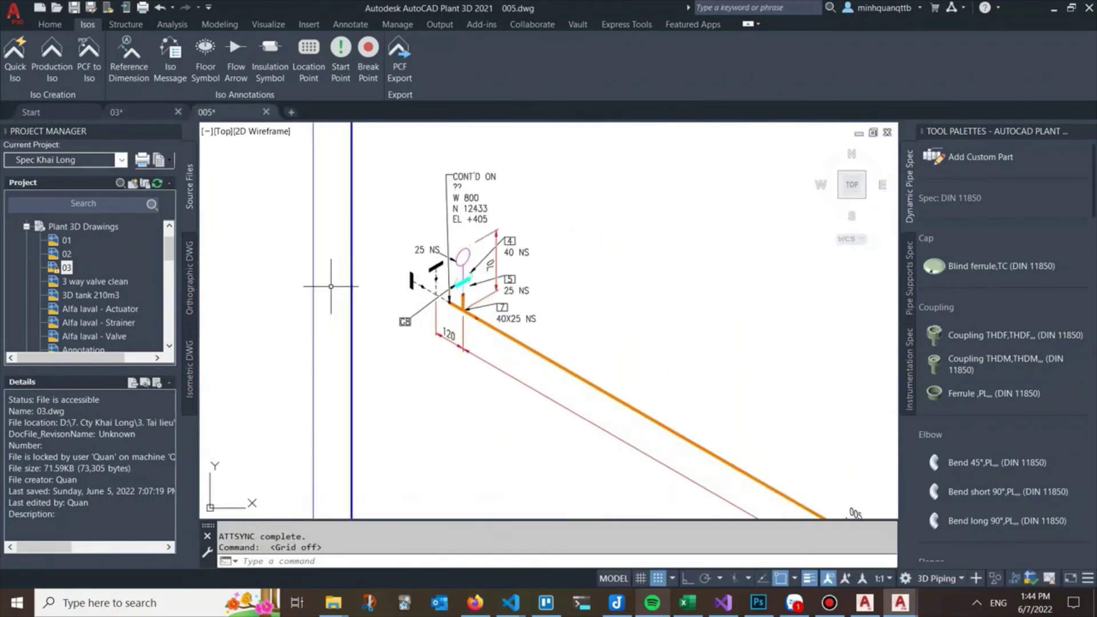
scroll(474, 278, up, 2)
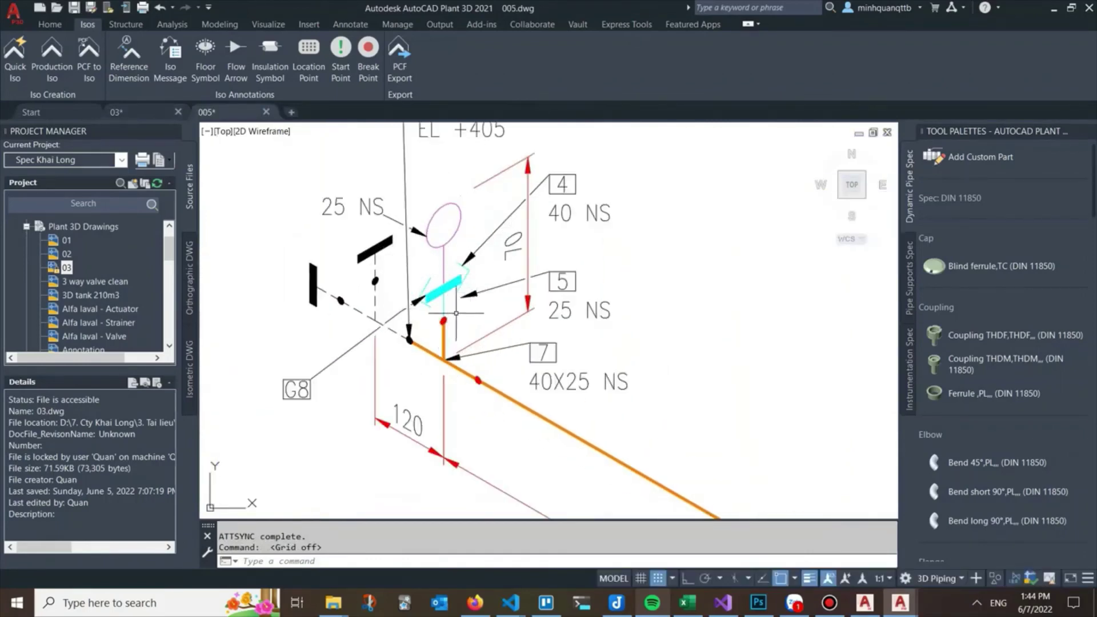
scroll(454, 315, down, 2)
scroll(421, 215, down, 3)
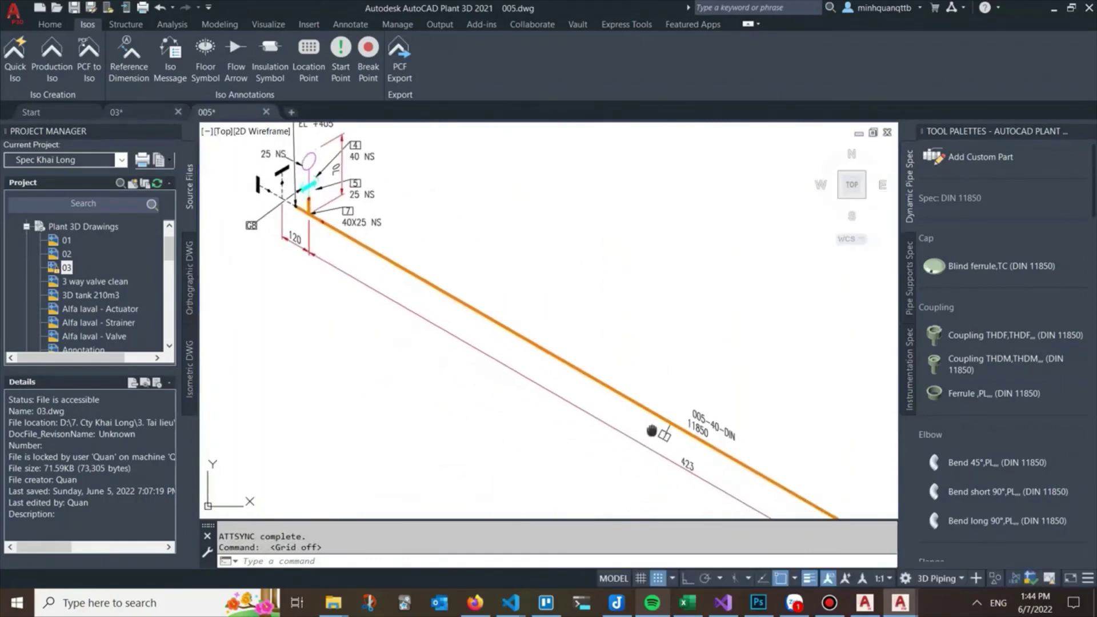
- Inspect the capped branch and its dimension labels on the isometric
middle_drag(649, 437, 298, 186)
scroll(726, 423, up, 2)
scroll(686, 400, up, 2)
scroll(623, 366, up, 2)
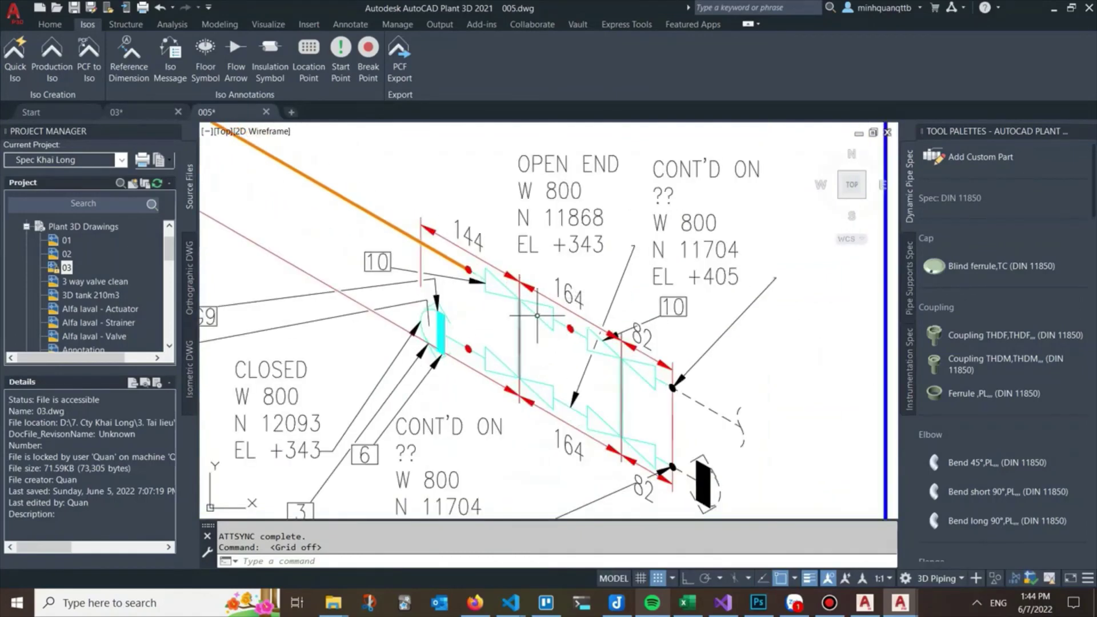
middle_drag(591, 364, 514, 315)
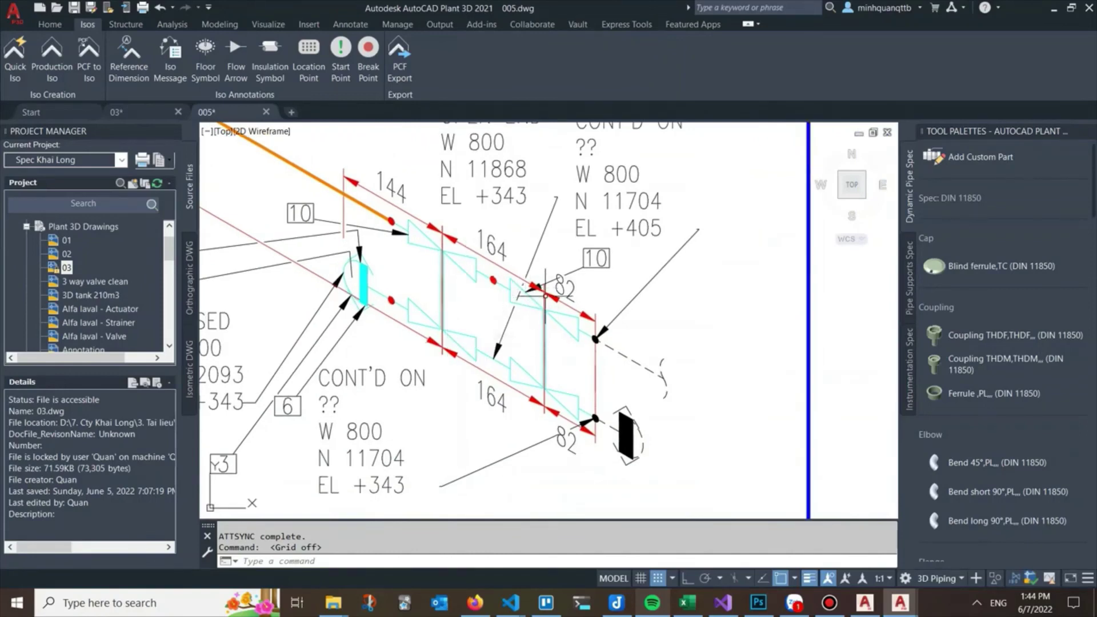
scroll(545, 296, down, 2)
scroll(551, 301, down, 1)
scroll(561, 308, down, 1)
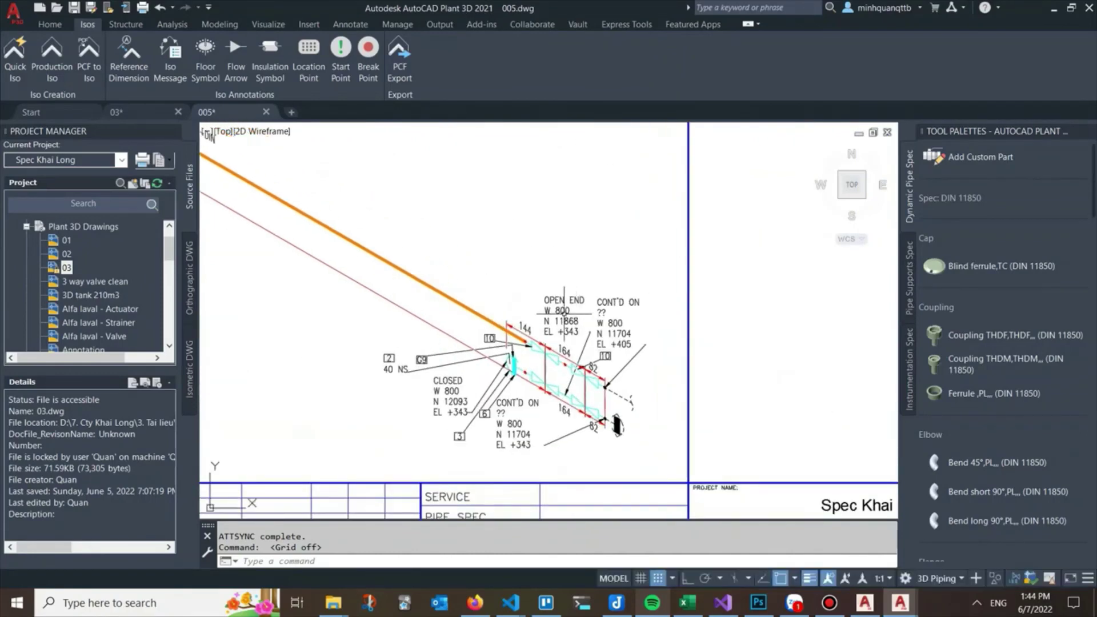
scroll(532, 320, down, 2)
- Centre the 10-item bill of materials table on screen
middle_drag(506, 294, 604, 407)
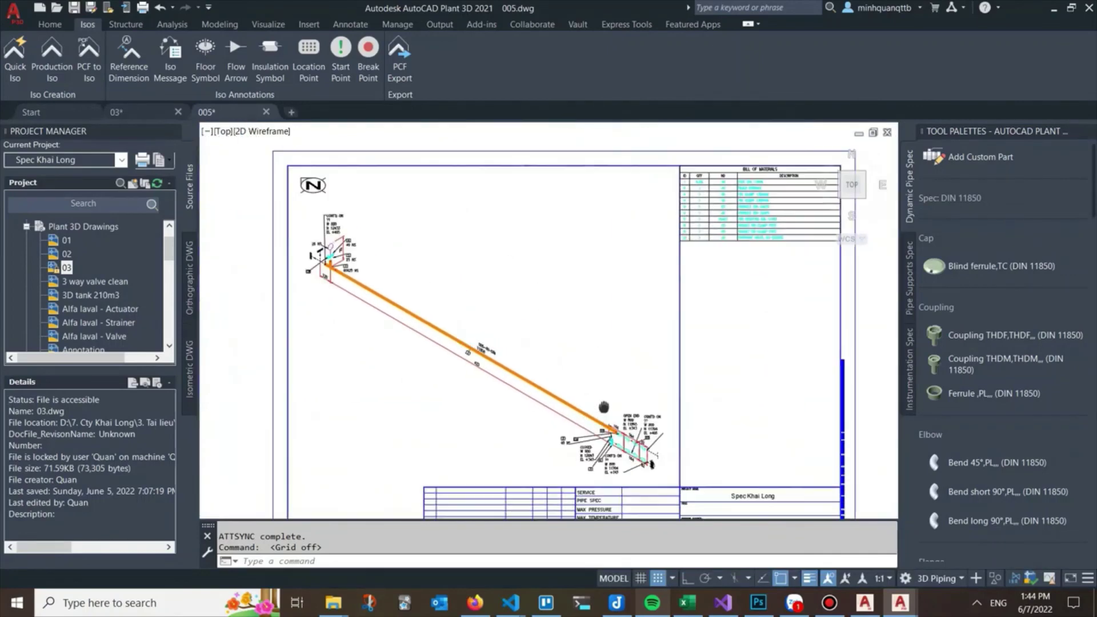
scroll(646, 448, up, 1)
middle_drag(717, 266, 465, 340)
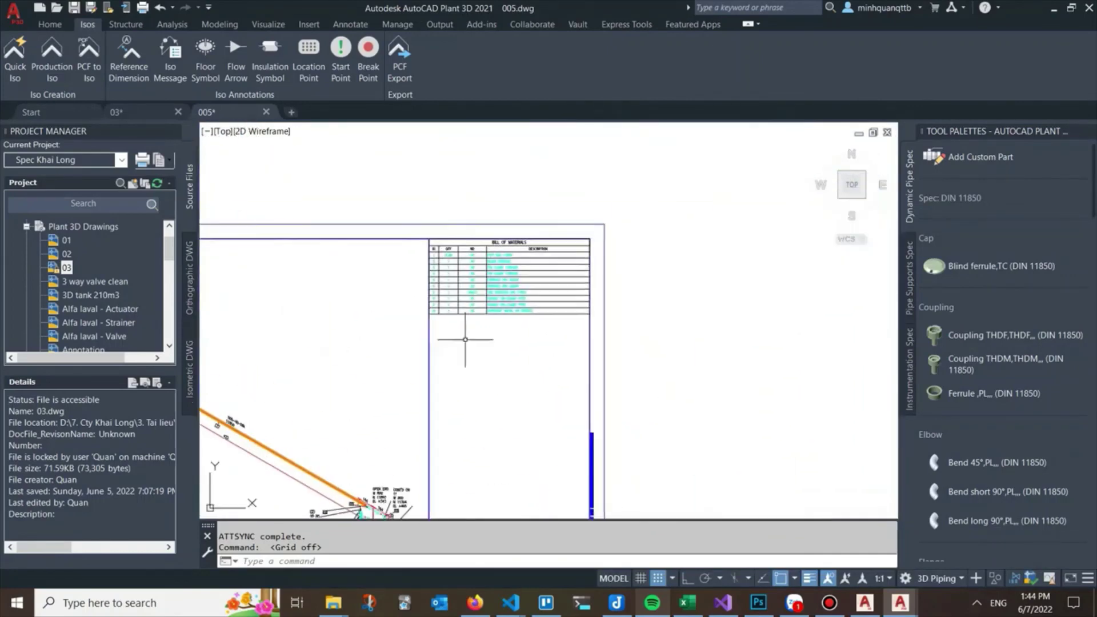
scroll(466, 339, up, 5)
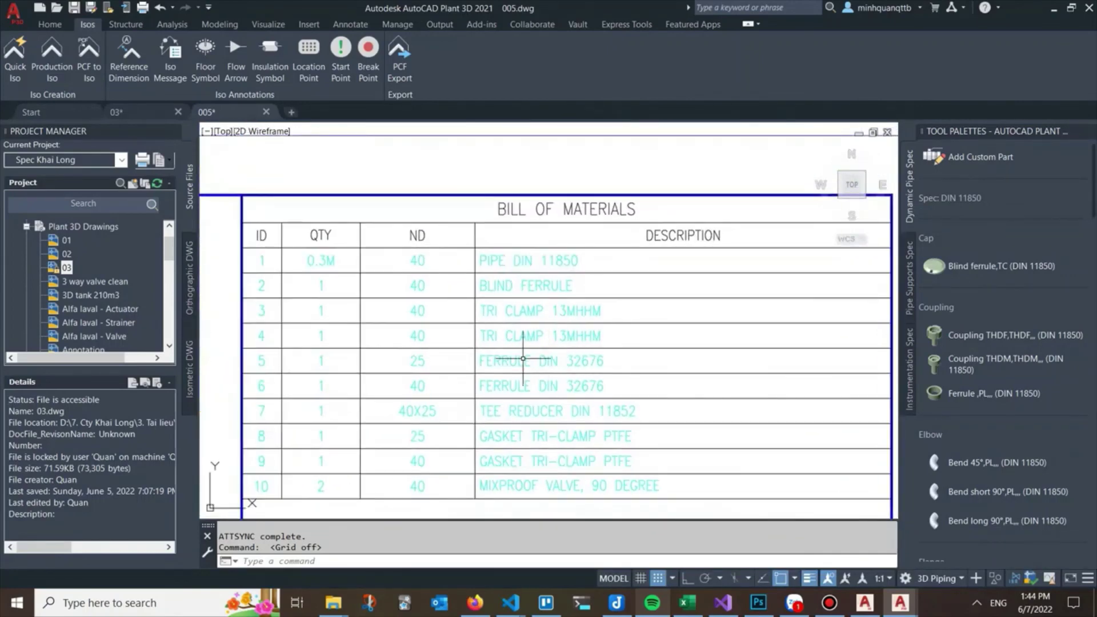